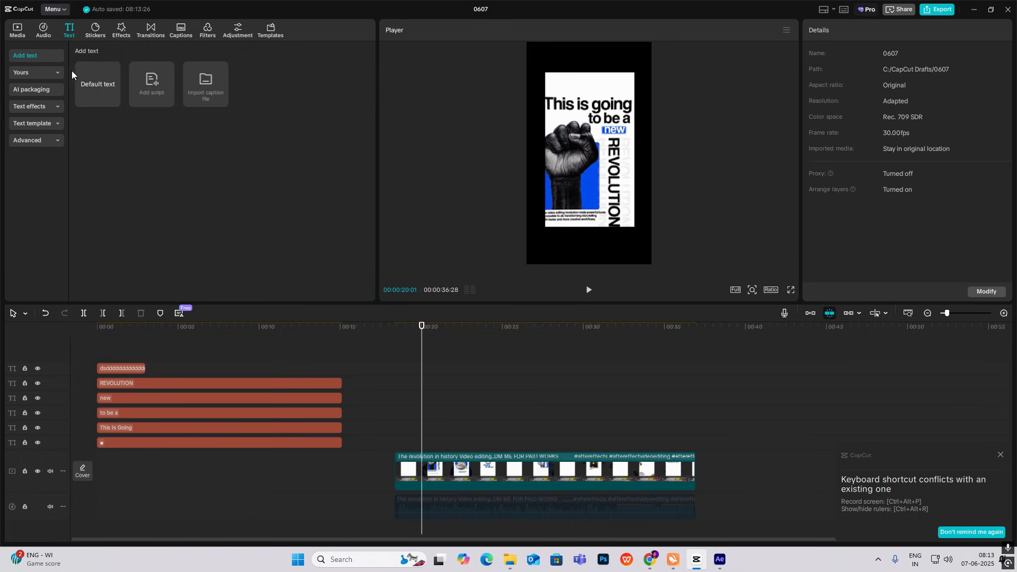
# Add a new default text layer above the others and extend it and the small paragraph clip to match the other text clips' length
pyautogui.moveTo(92, 79); pyautogui.dragTo(343, 392)
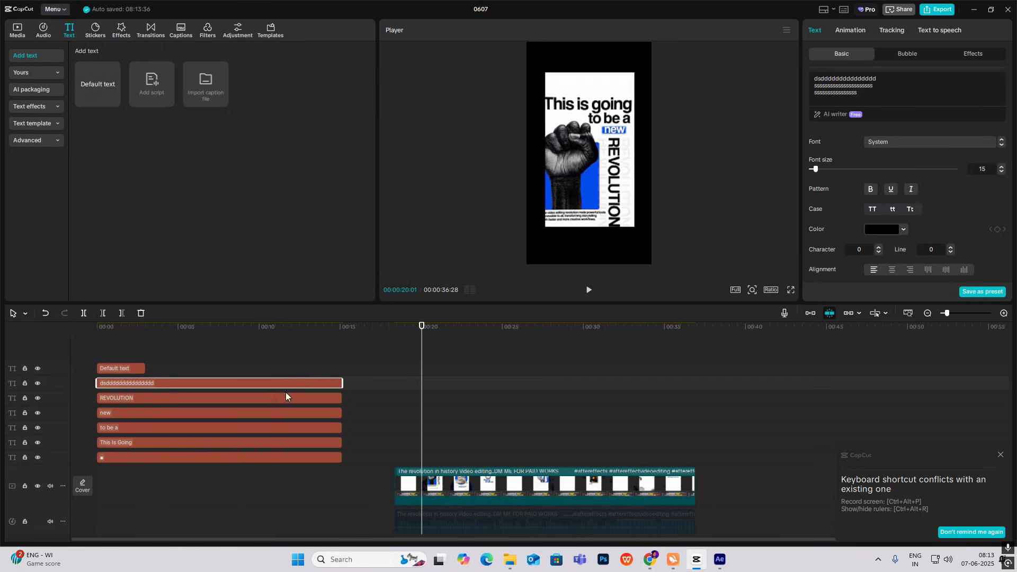
pyautogui.moveTo(145, 367); pyautogui.dragTo(343, 368)
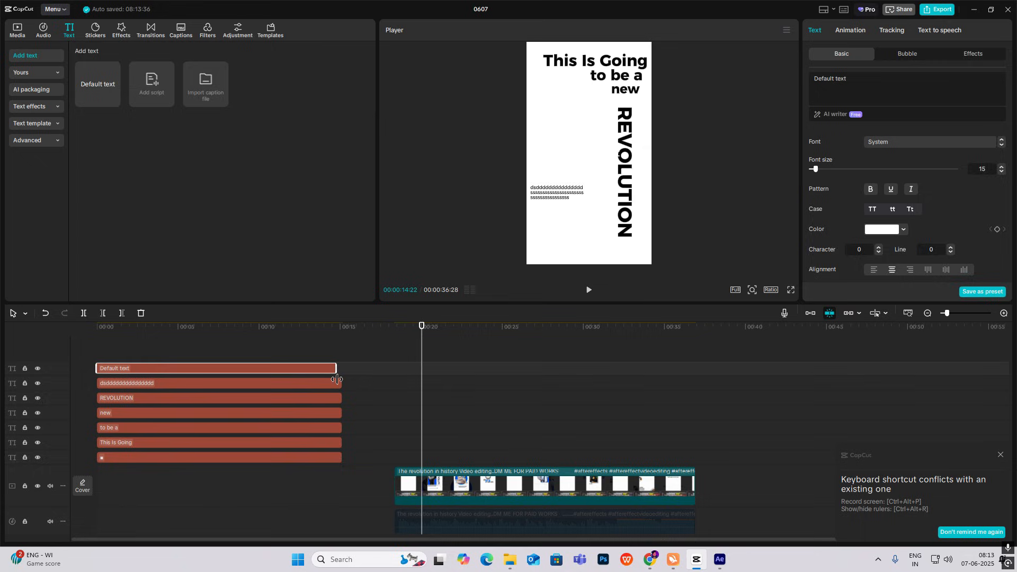
pyautogui.click(228, 367)
# Replace the new layer's placeholder text with the filled square symbol ■
pyautogui.moveTo(869, 85); pyautogui.dragTo(604, 62)
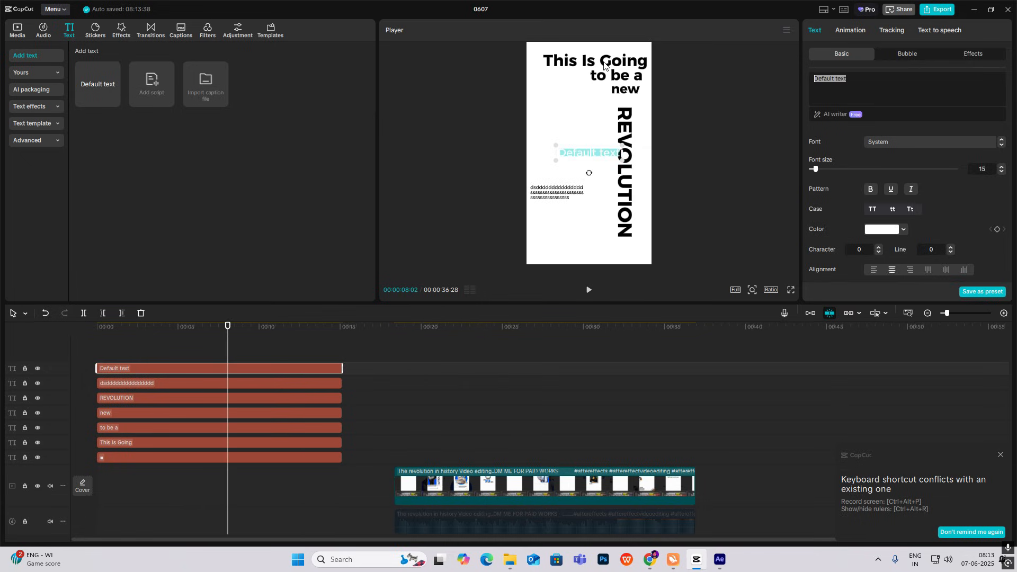
pyautogui.press('super+period')
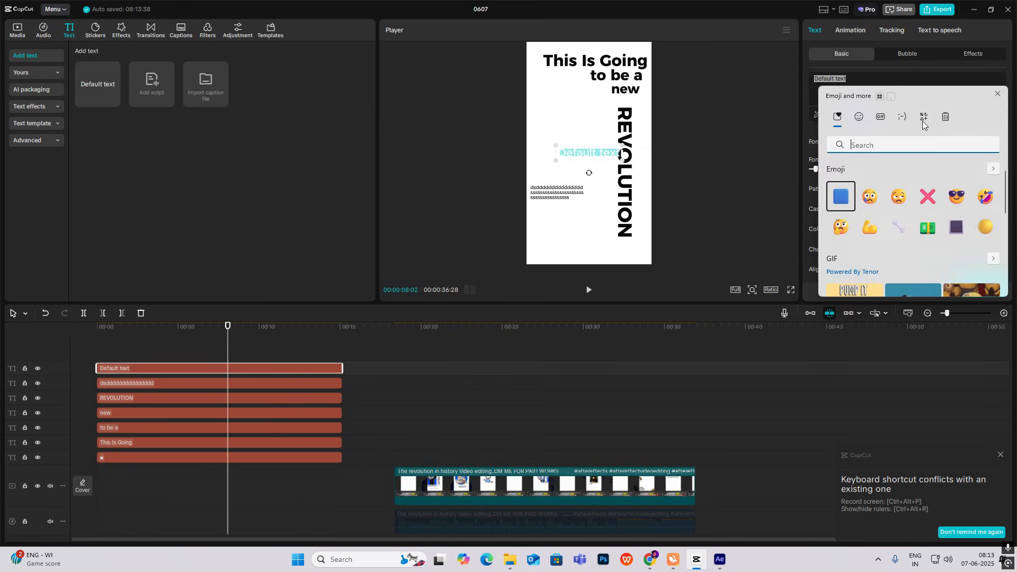
pyautogui.click(921, 120)
pyautogui.click(840, 172)
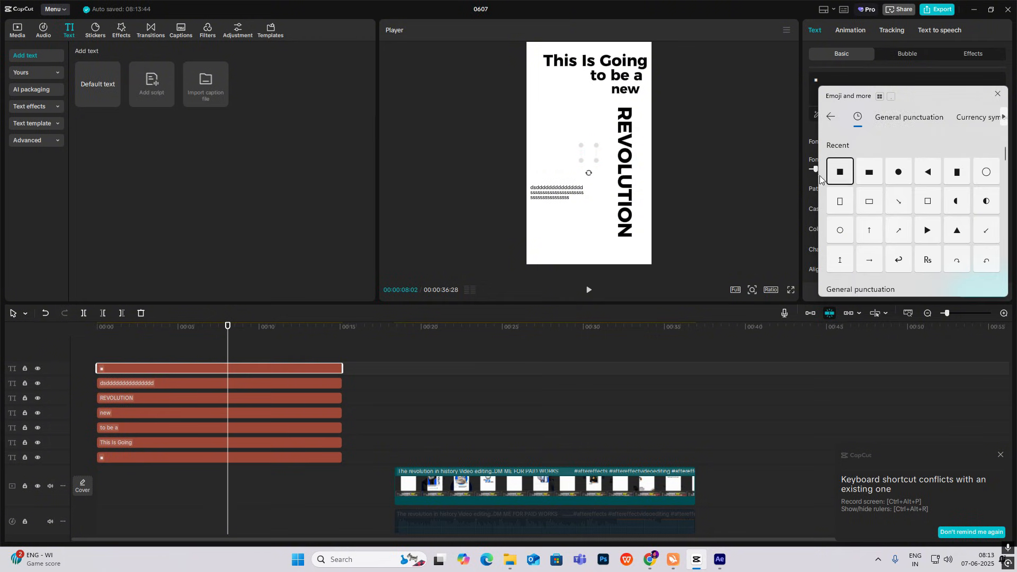
pyautogui.click(597, 154)
# Color the square blue (0090FF), enlarge it with font size 24, and place it just above the small paragraph, beside REVOLUTION
pyautogui.click(875, 230)
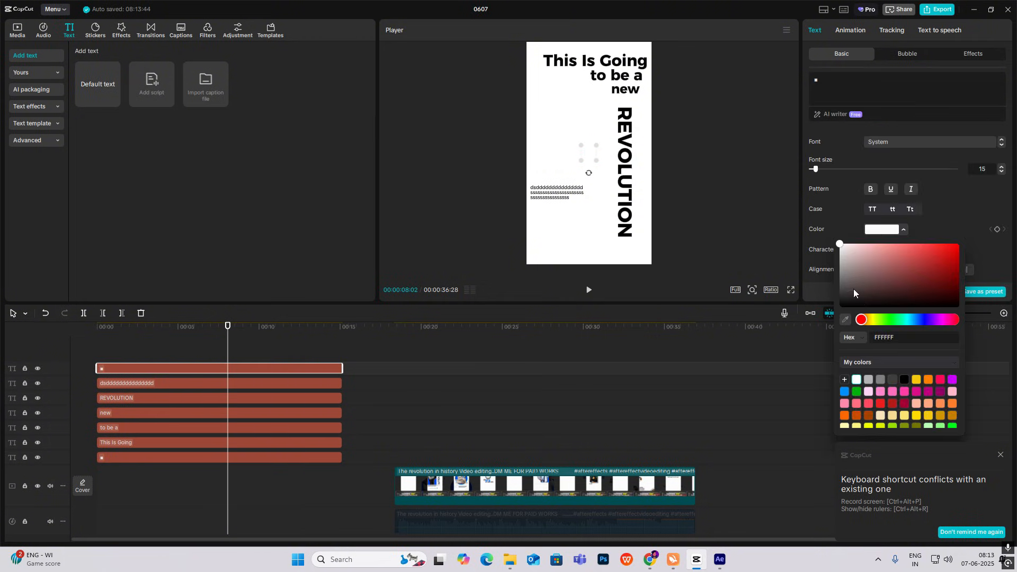
pyautogui.click(845, 392)
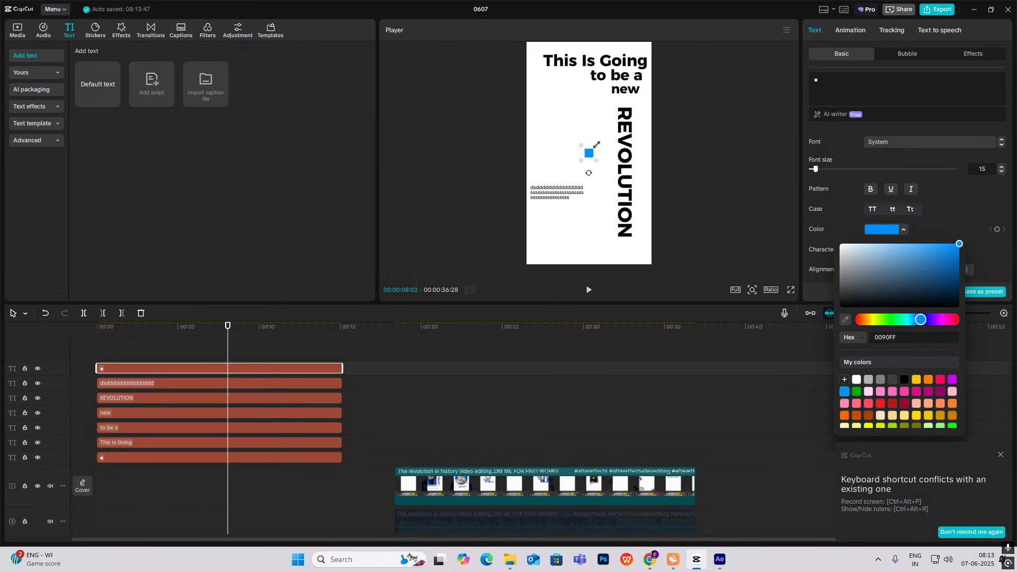
pyautogui.moveTo(596, 145); pyautogui.dragTo(653, 106)
pyautogui.moveTo(573, 154); pyautogui.dragTo(555, 141)
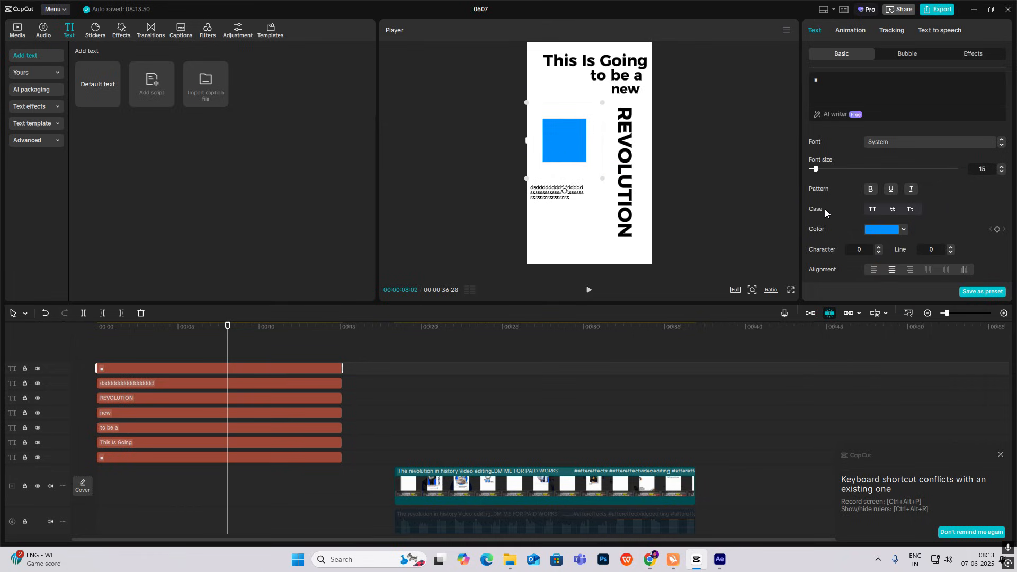
pyautogui.moveTo(815, 169); pyautogui.dragTo(820, 169)
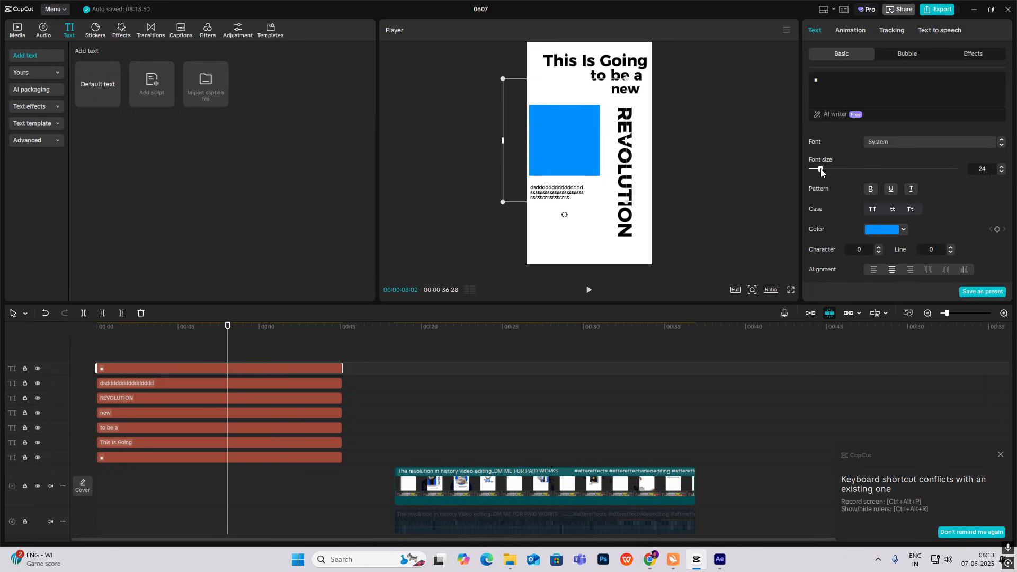
pyautogui.moveTo(553, 148)
pyautogui.mouseDown()
pyautogui.moveTo(554, 135)
pyautogui.moveTo(553, 152)
pyautogui.mouseUp()
# Add hand.png above the text layers at their full length, then scale it down and position it over the blue square
pyautogui.click(18, 31)
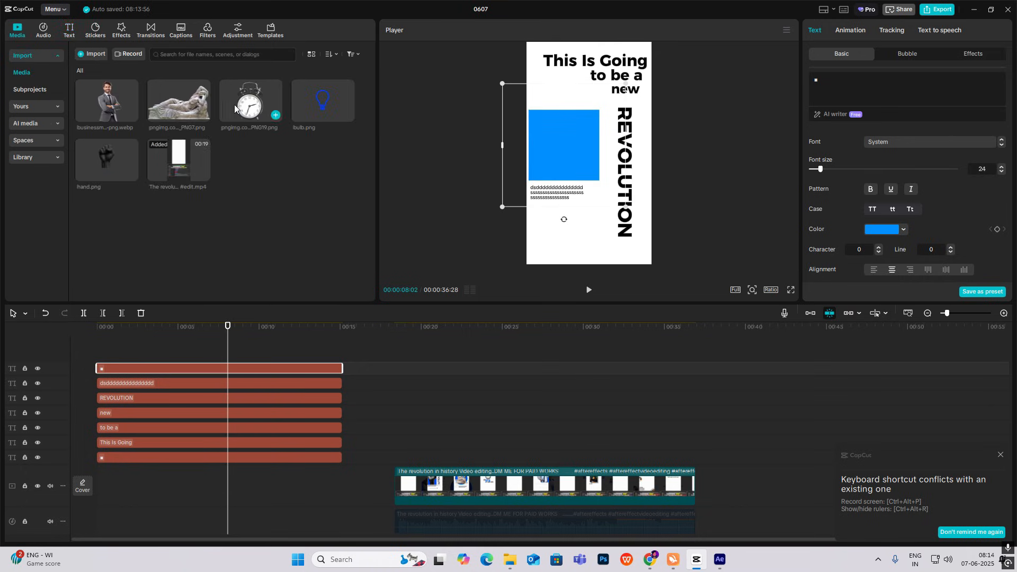
pyautogui.moveTo(112, 167); pyautogui.dragTo(342, 378)
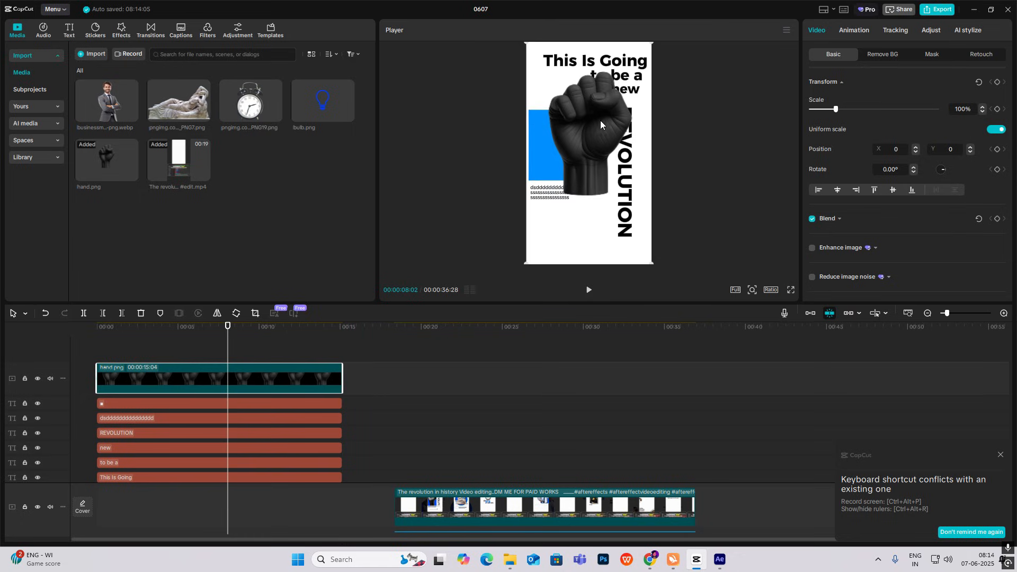
pyautogui.moveTo(600, 120); pyautogui.dragTo(571, 130)
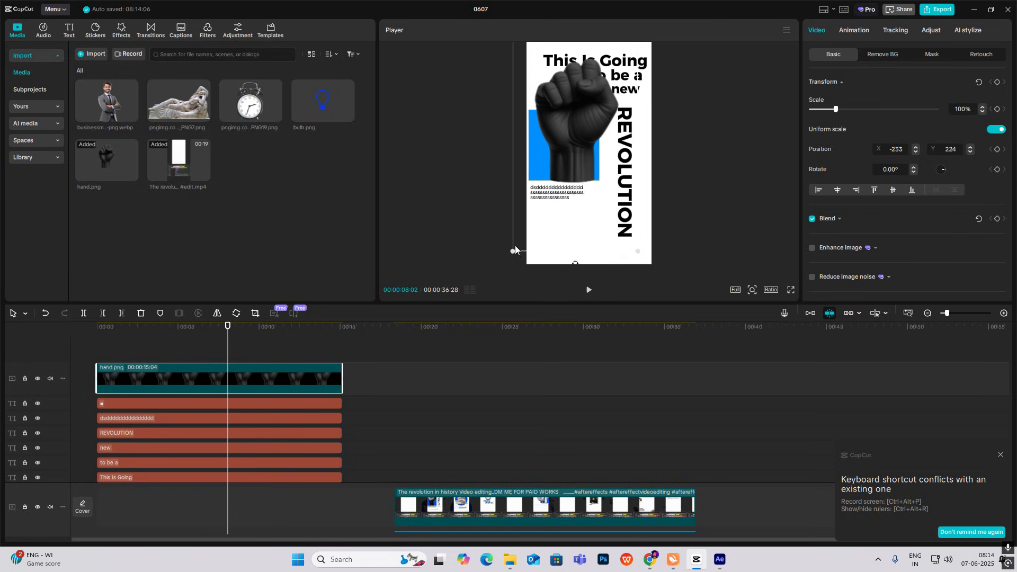
pyautogui.moveTo(513, 251); pyautogui.dragTo(541, 218)
pyautogui.moveTo(596, 168); pyautogui.dragTo(580, 180)
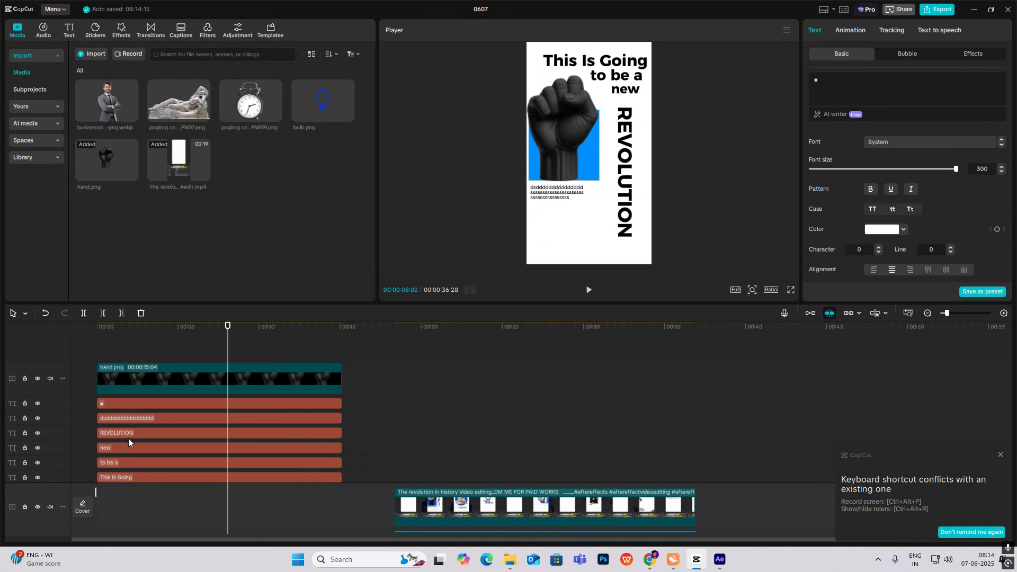
# Add a text layer beneath the hand image, spanning the other clips' length, and clear its placeholder text
pyautogui.click(121, 450)
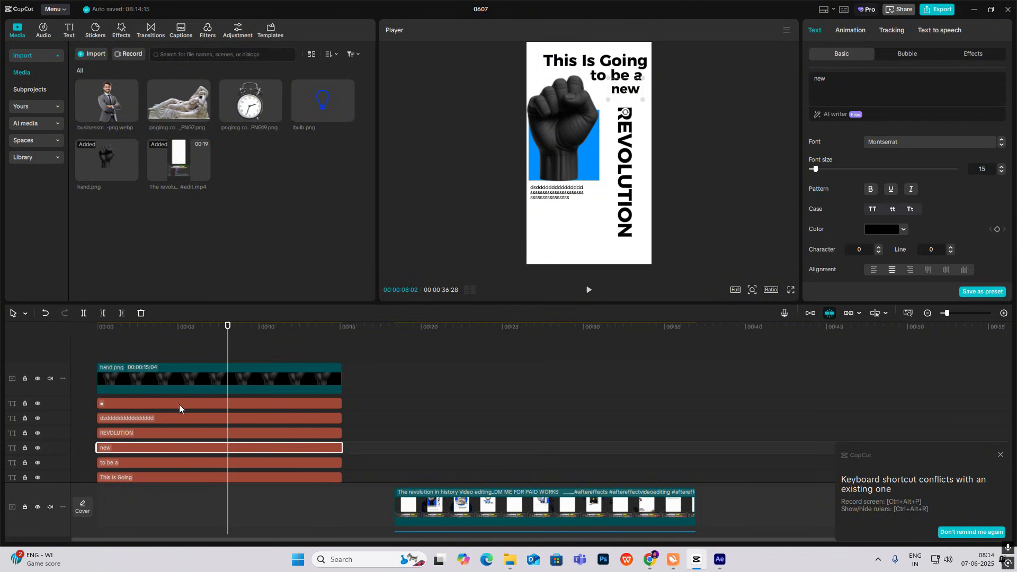
pyautogui.click(707, 95)
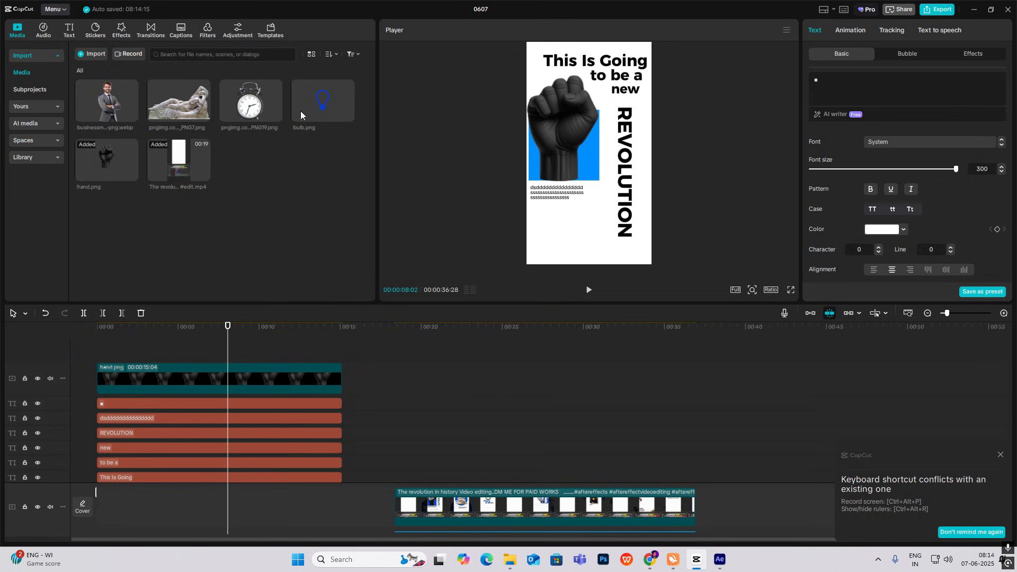
pyautogui.click(74, 30)
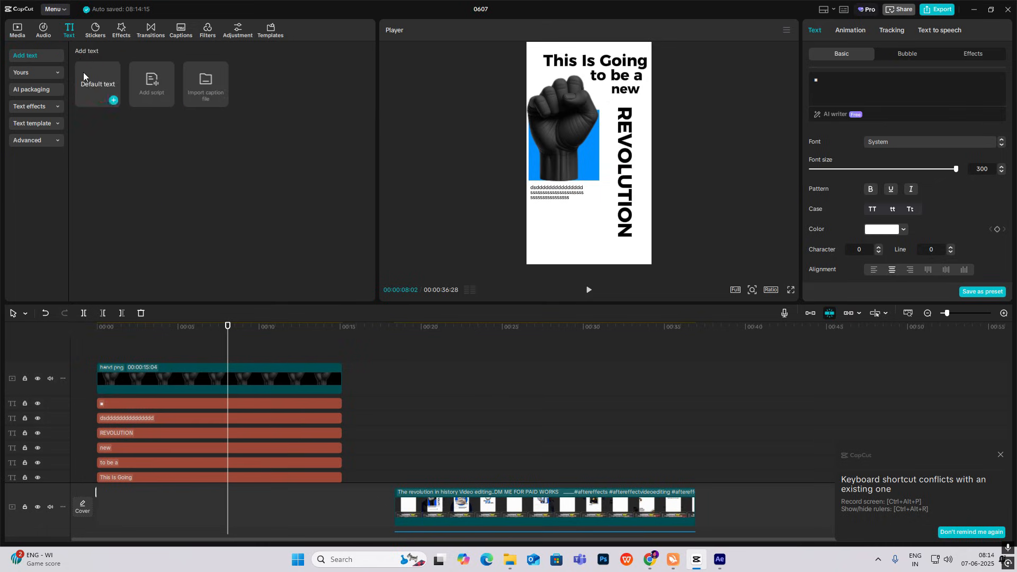
pyautogui.moveTo(97, 83); pyautogui.dragTo(343, 404)
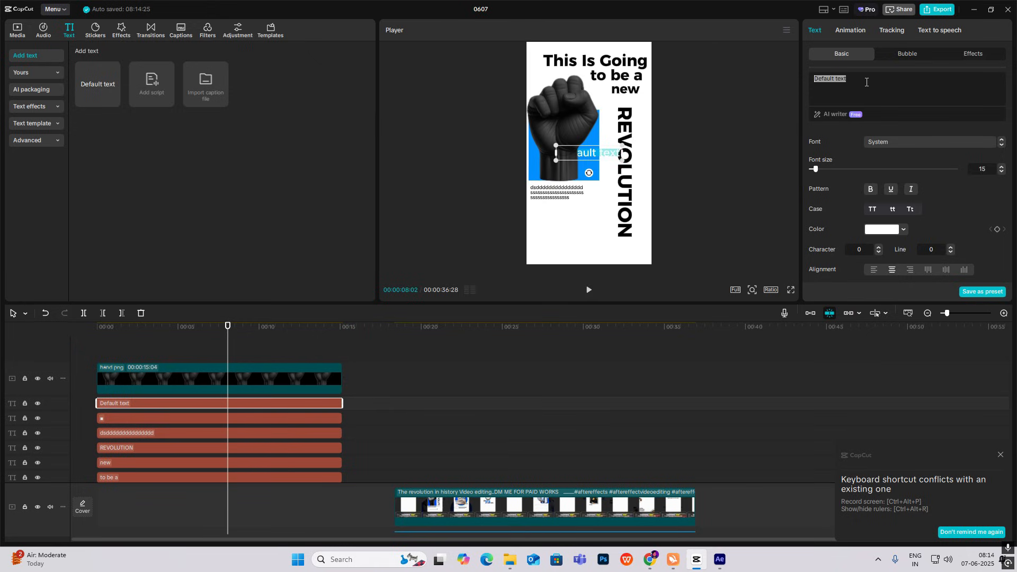
pyautogui.press('BackSpace')
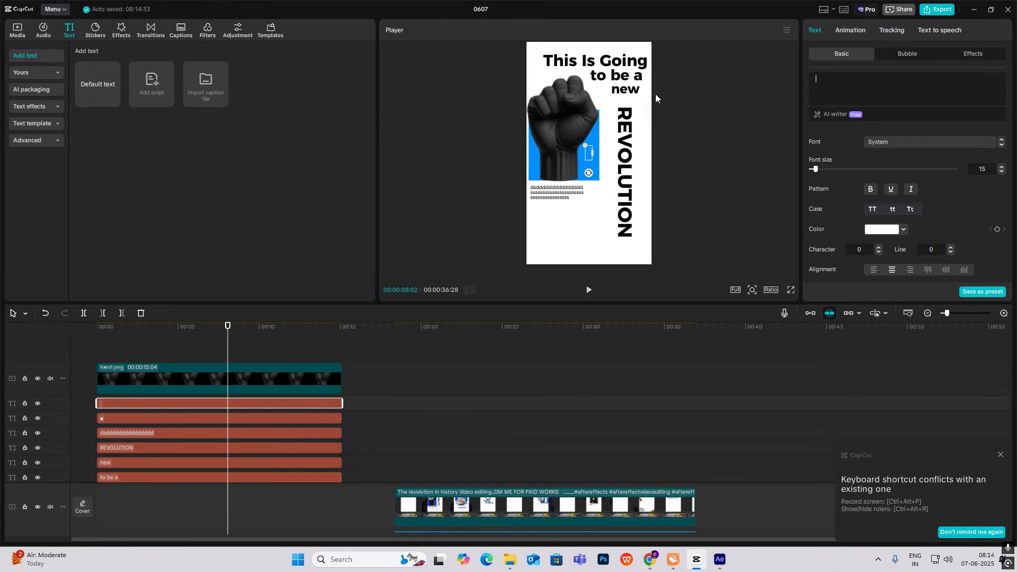
# Give the blank text layer a background in the blue sampled from the square and place it over the word "new"
pyautogui.scroll(-10, 907, 217)
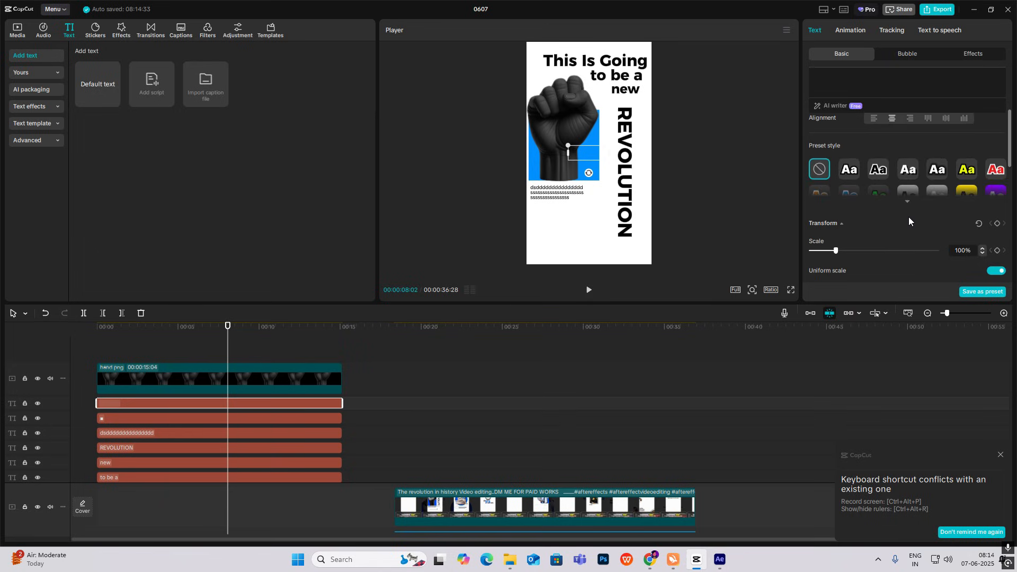
pyautogui.click(812, 197)
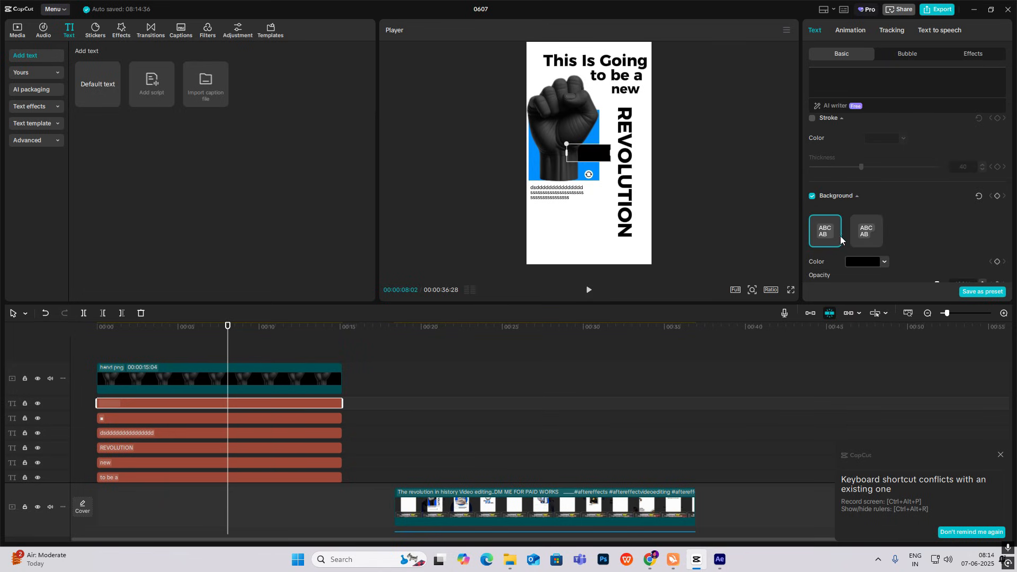
pyautogui.click(855, 263)
pyautogui.click(827, 354)
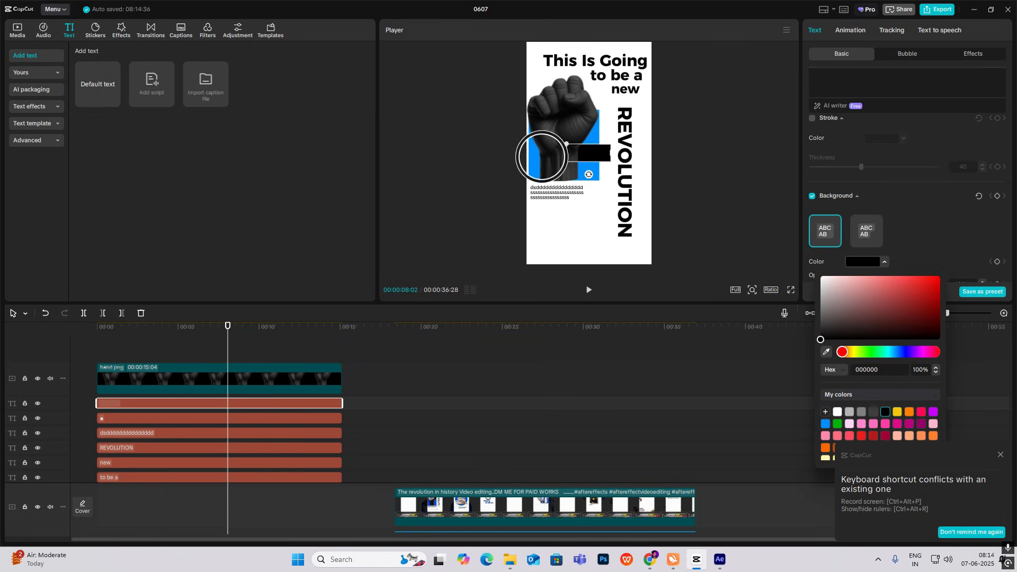
pyautogui.click(536, 157)
pyautogui.moveTo(592, 152); pyautogui.dragTo(627, 90)
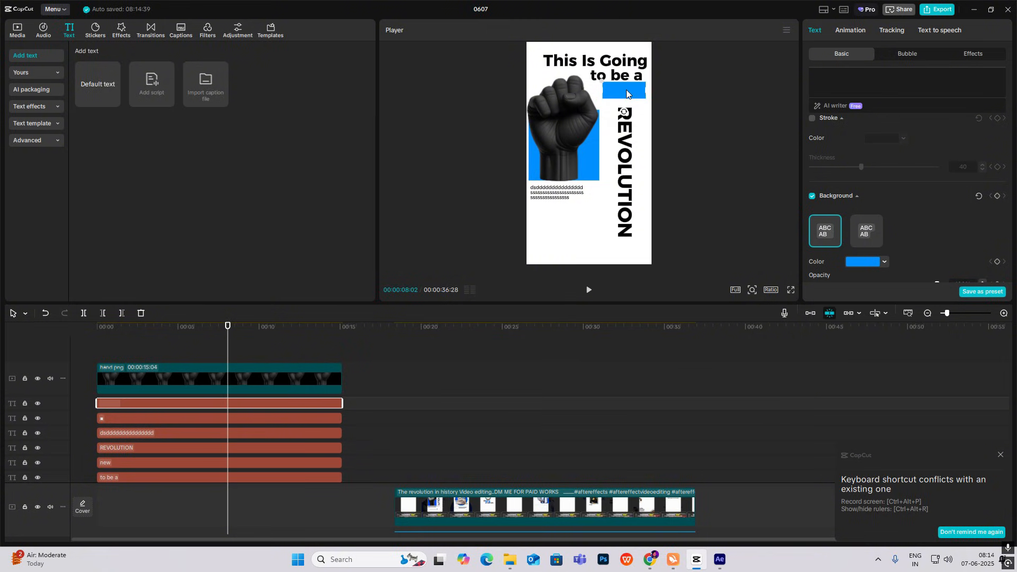
# Move the "new" layer above the blue label and narrow the label's background to fit the word
pyautogui.scroll(-3, 125, 412)
pyautogui.moveTo(125, 412); pyautogui.dragTo(126, 346)
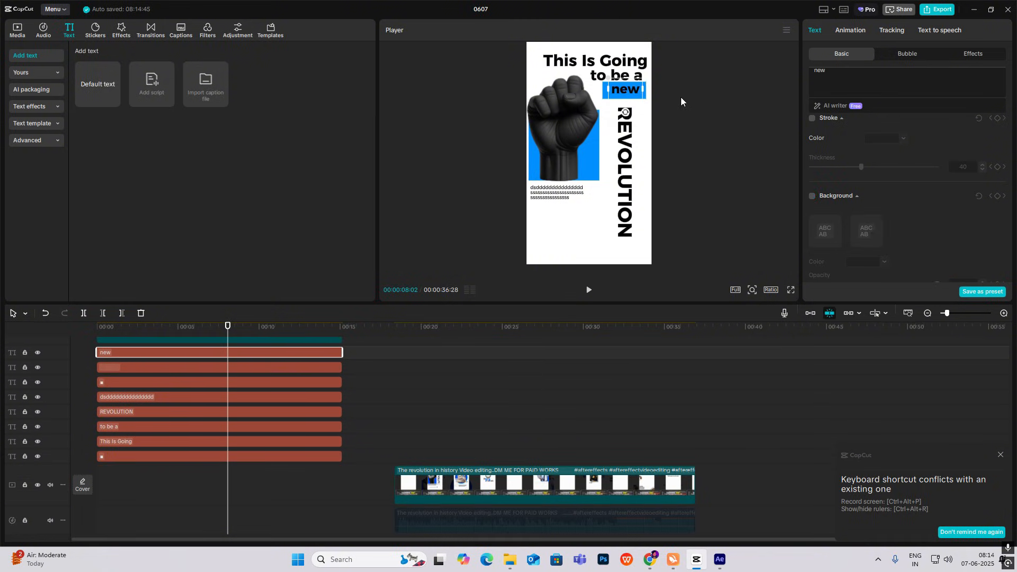
pyautogui.click(641, 91)
pyautogui.scroll(-5, 870, 208)
pyautogui.scroll(-1, 871, 208)
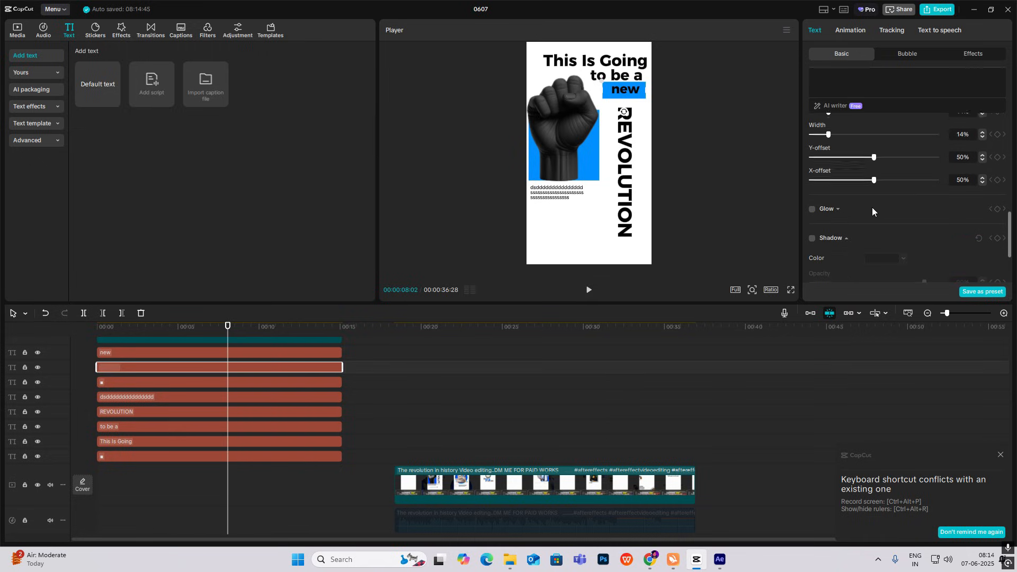
pyautogui.scroll(2, 872, 207)
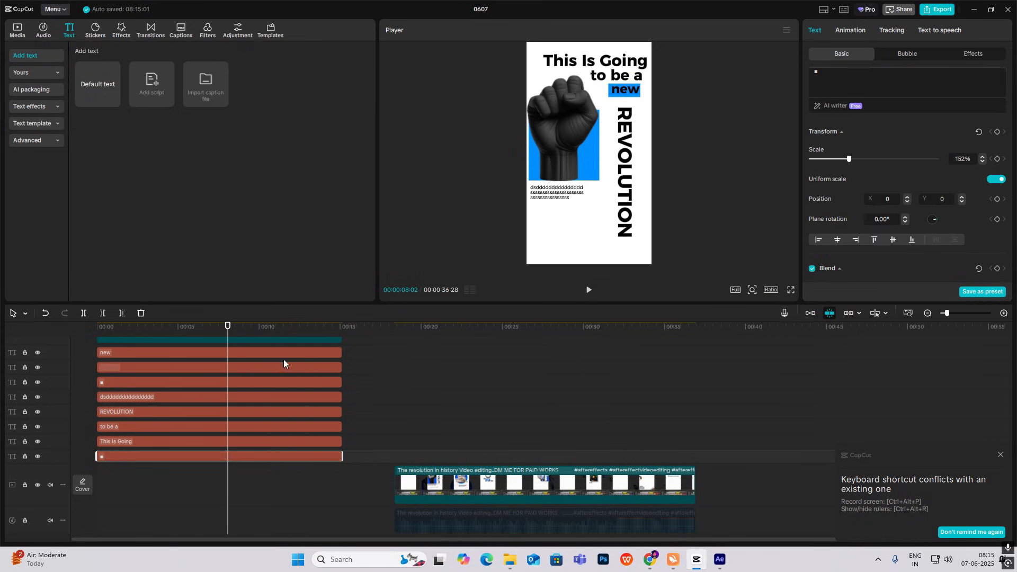
# Change the color of the "new" text to white
pyautogui.click(156, 353)
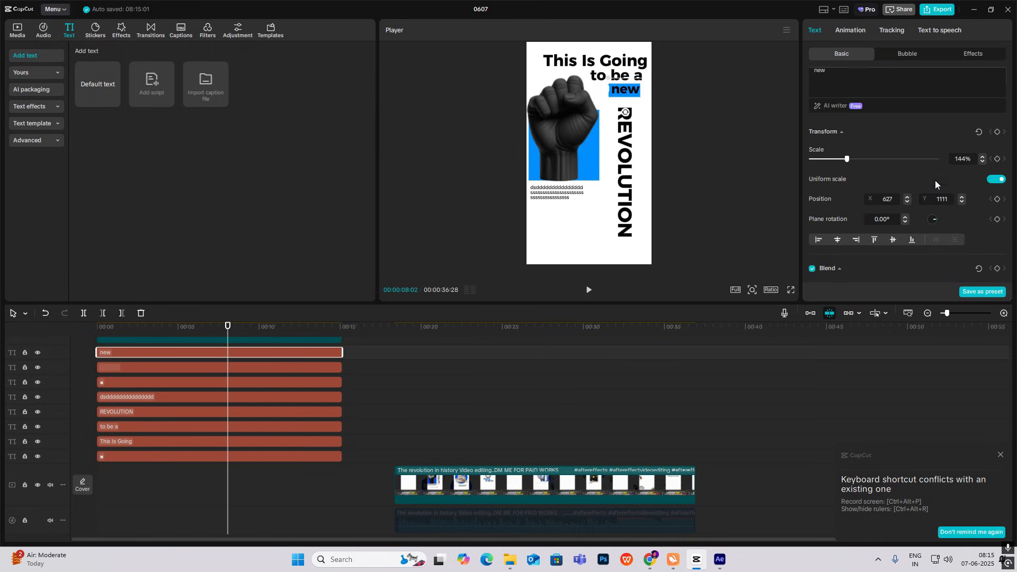
pyautogui.scroll(10, 929, 211)
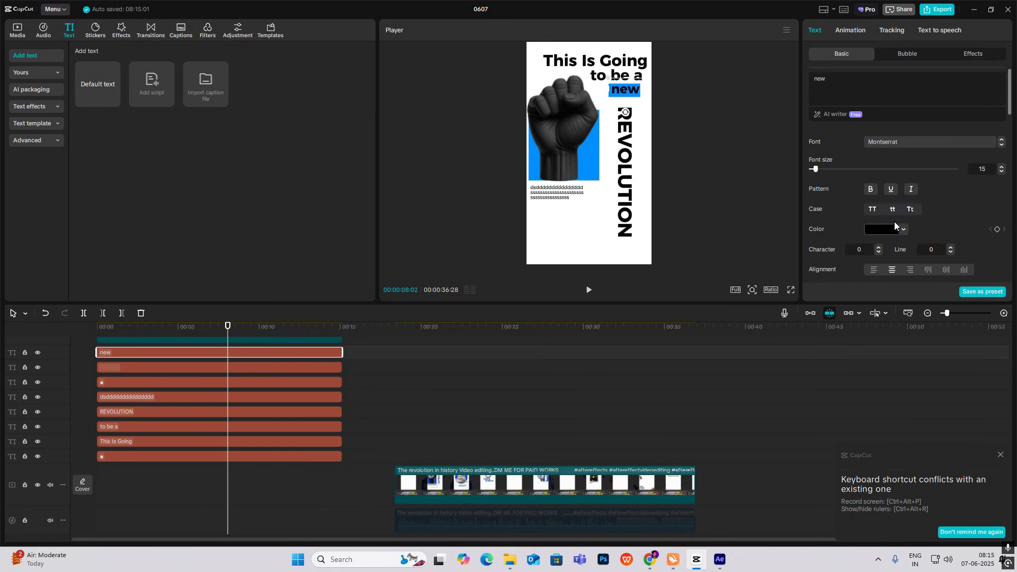
pyautogui.click(892, 229)
pyautogui.moveTo(875, 267); pyautogui.dragTo(597, 130)
pyautogui.click(588, 228)
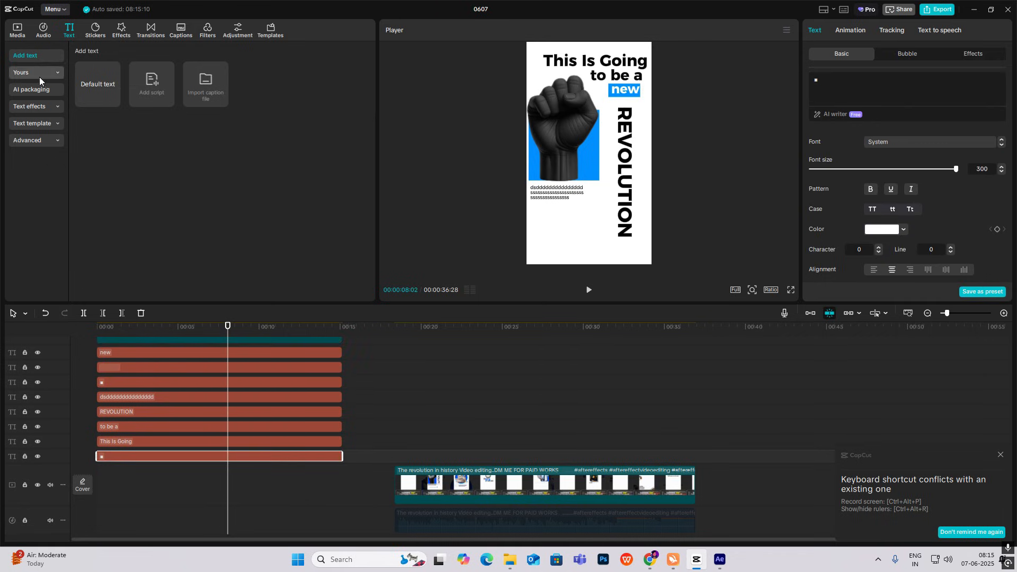
# Add a full-length text layer of underscores as a horizontal line, color it black (000000), and place it near the poster's lower edge
pyautogui.moveTo(97, 83); pyautogui.dragTo(342, 352)
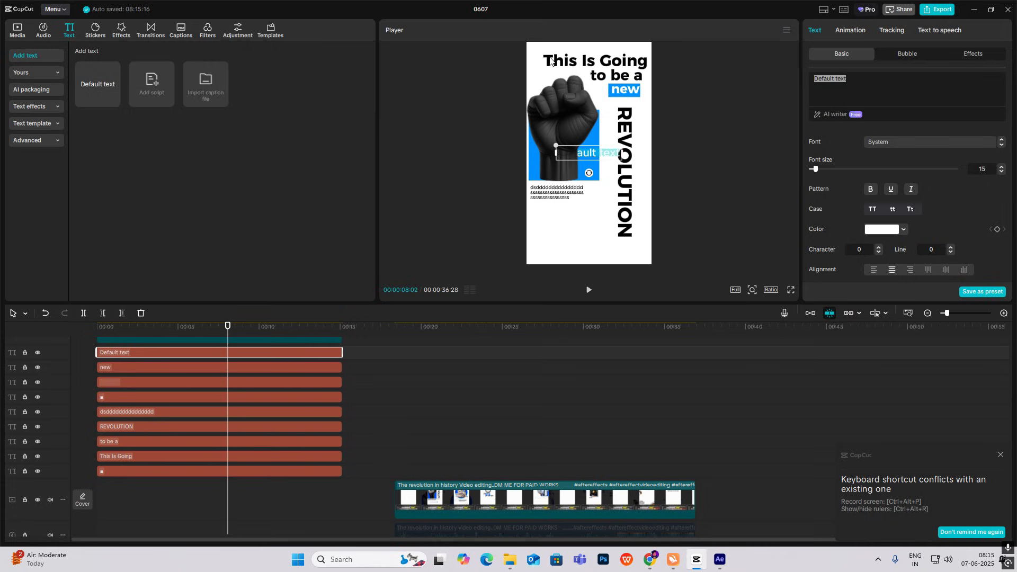
pyautogui.write('_________')
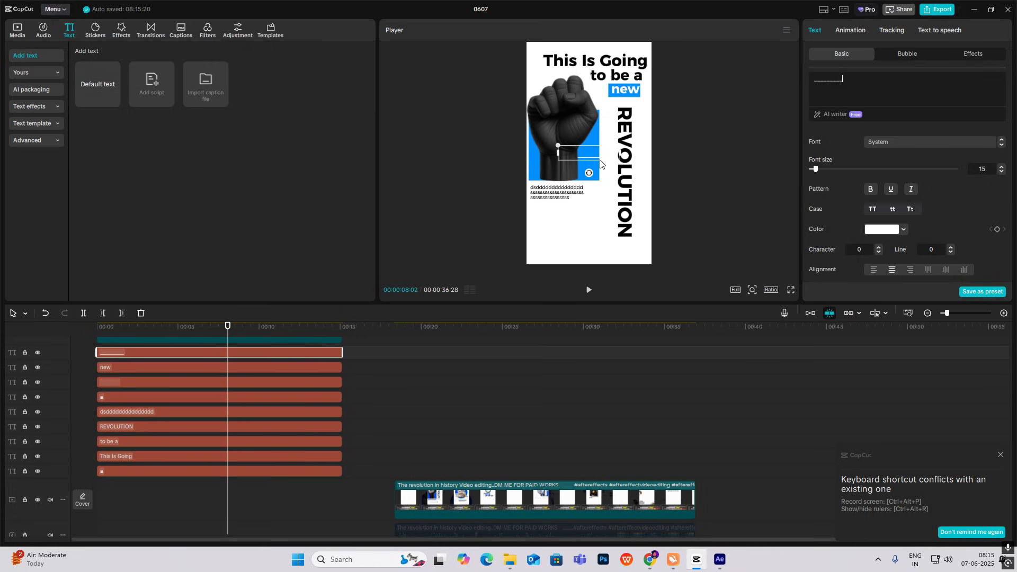
pyautogui.moveTo(594, 159); pyautogui.dragTo(575, 239)
pyautogui.click(876, 230)
pyautogui.moveTo(856, 267); pyautogui.dragTo(836, 311)
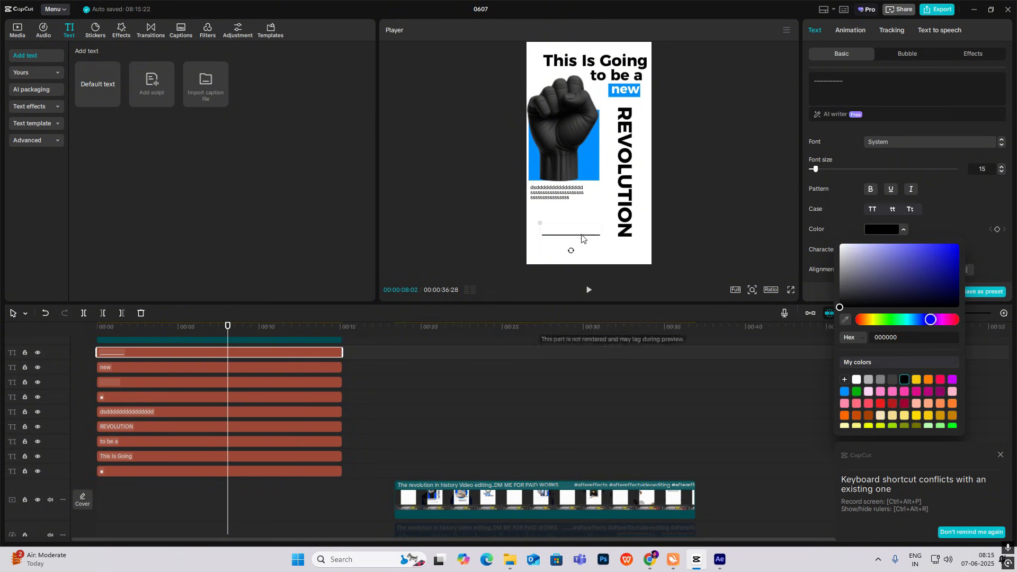
# Duplicate the line layer, replace its text with the filled circle symbol ●, and place the circle at the line's right end
pyautogui.moveTo(207, 354); pyautogui.dragTo(207, 350)
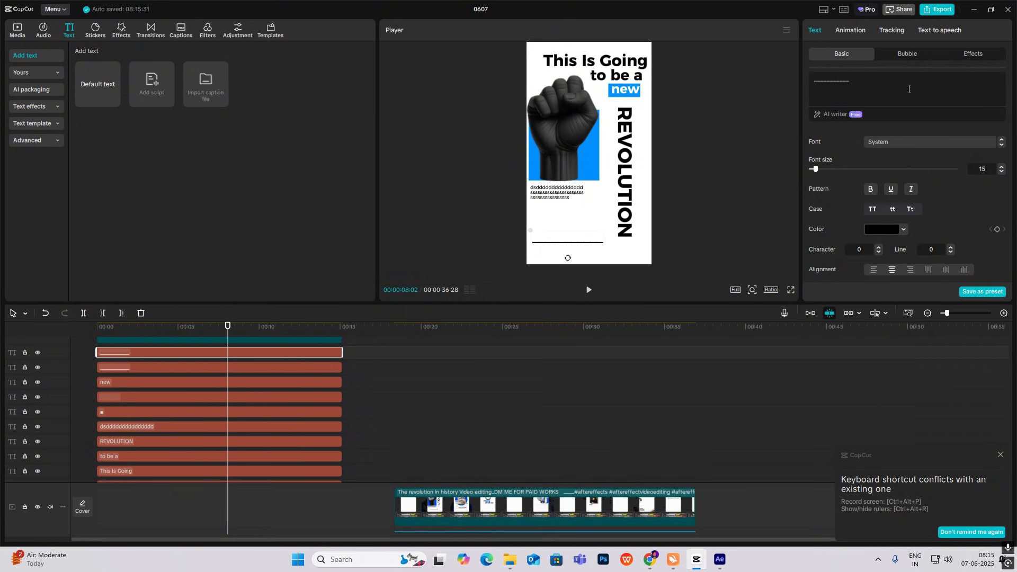
pyautogui.click(908, 89)
pyautogui.press('super+period')
pyautogui.click(923, 118)
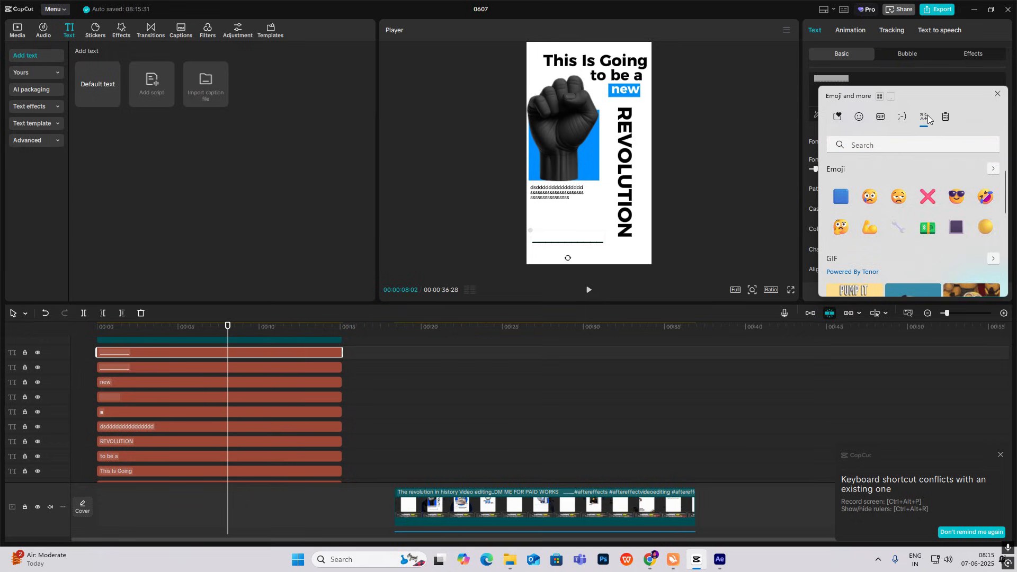
pyautogui.click(888, 180)
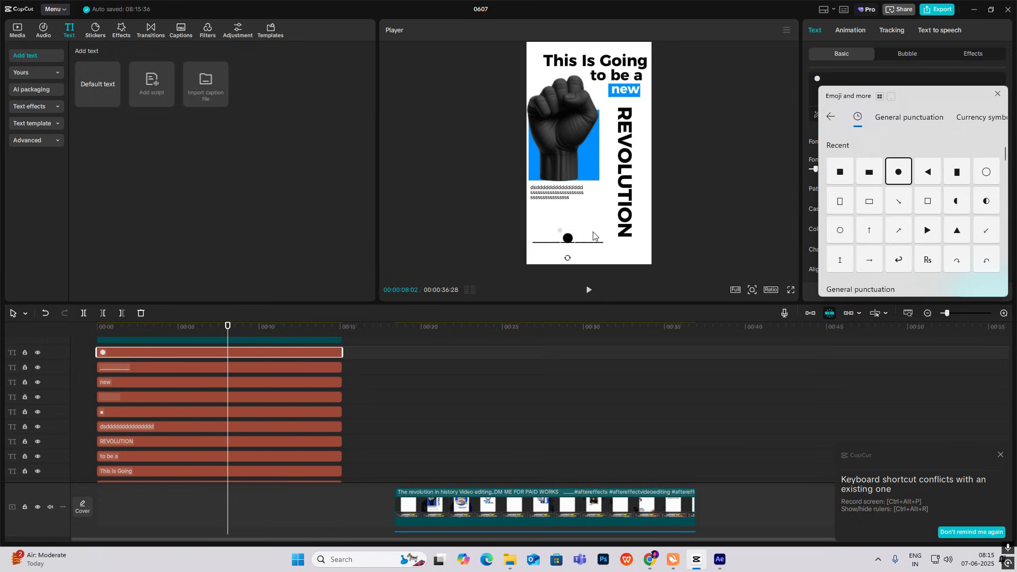
pyautogui.moveTo(568, 239); pyautogui.dragTo(605, 247)
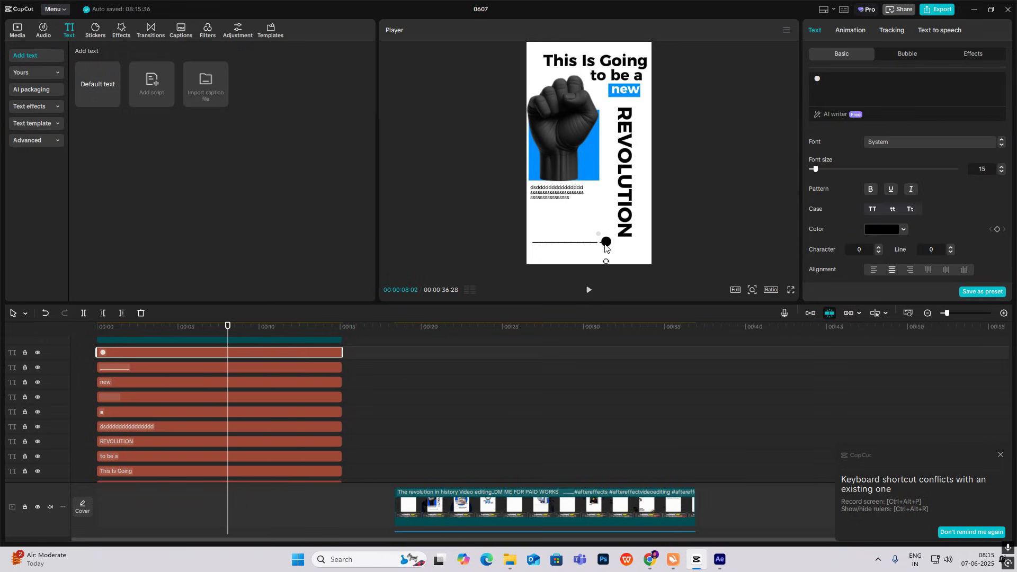
# Shrink the black circle into a small dot and align it with the right end of the horizontal line
pyautogui.click(750, 288)
pyautogui.moveTo(729, 307); pyautogui.dragTo(758, 313)
pyautogui.moveTo(783, 248); pyautogui.dragTo(777, 264)
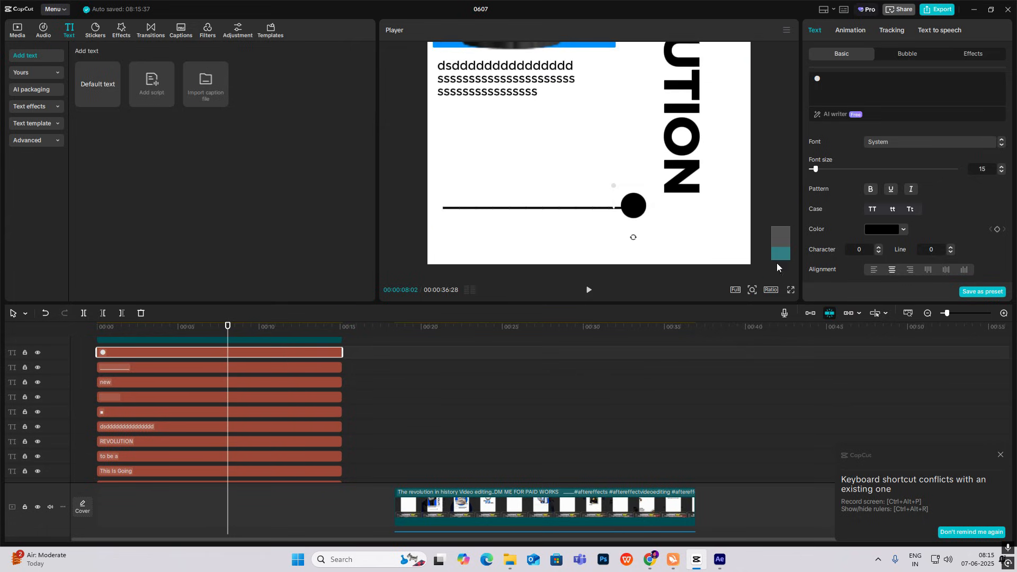
pyautogui.moveTo(614, 187); pyautogui.dragTo(631, 208)
pyautogui.click(629, 161)
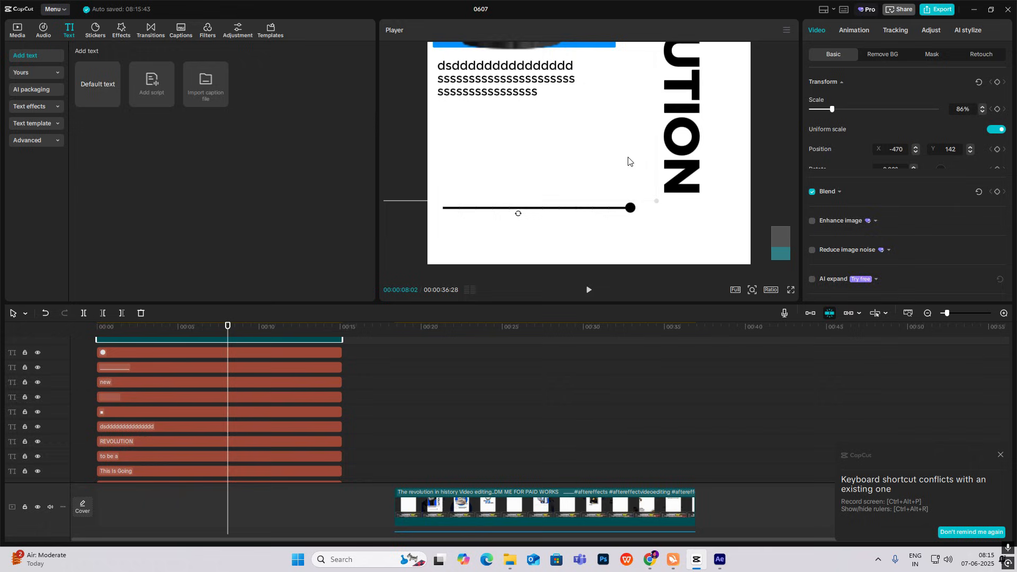
pyautogui.click(753, 291)
pyautogui.moveTo(757, 307); pyautogui.dragTo(731, 311)
pyautogui.click(730, 265)
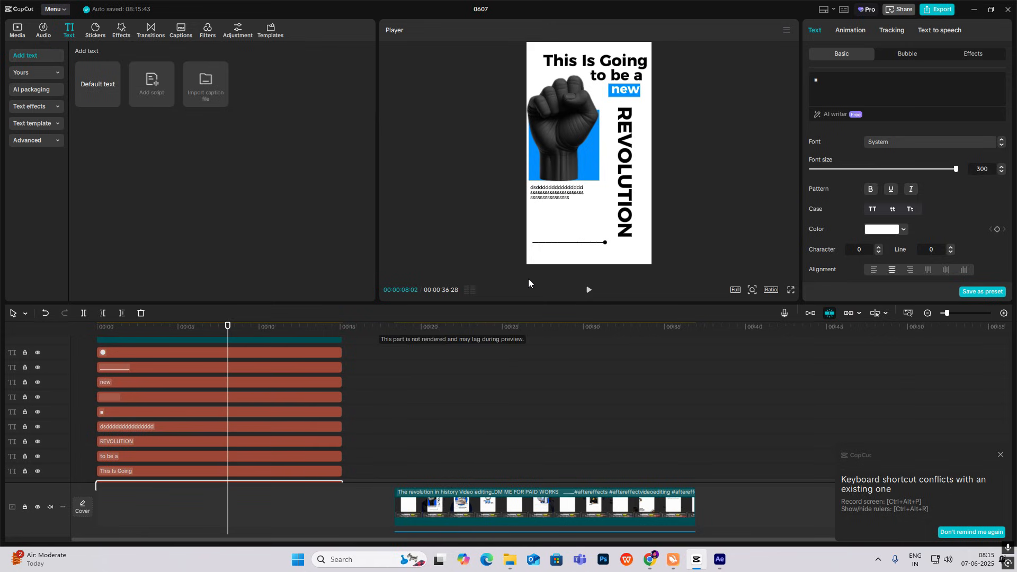
# Return to the timeline's start and apply the Fade In entrance animation to the "This Is Going" text
pyautogui.scroll(-2, 177, 389)
pyautogui.click(118, 431)
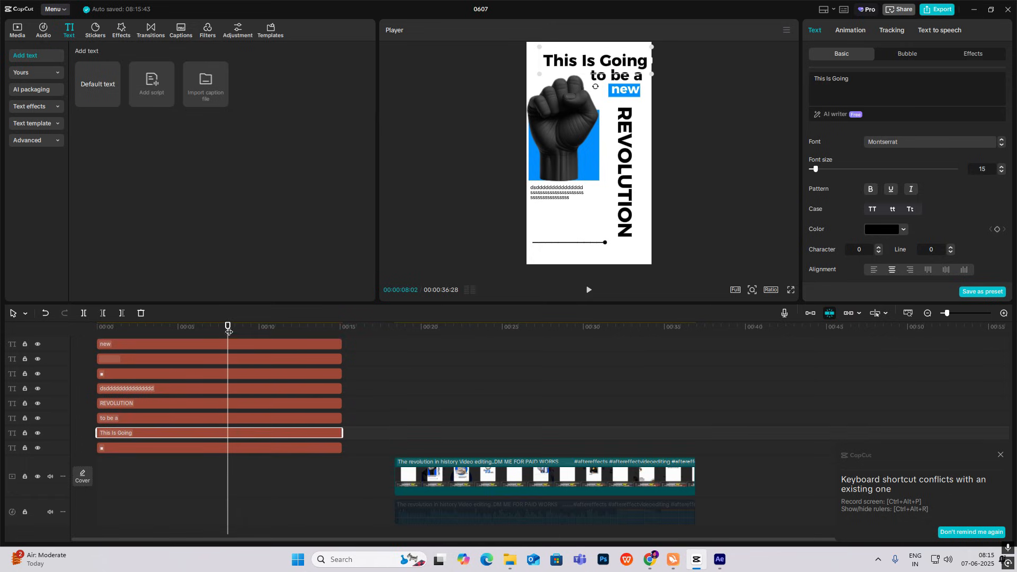
pyautogui.moveTo(228, 326); pyautogui.dragTo(49, 351)
pyautogui.click(854, 31)
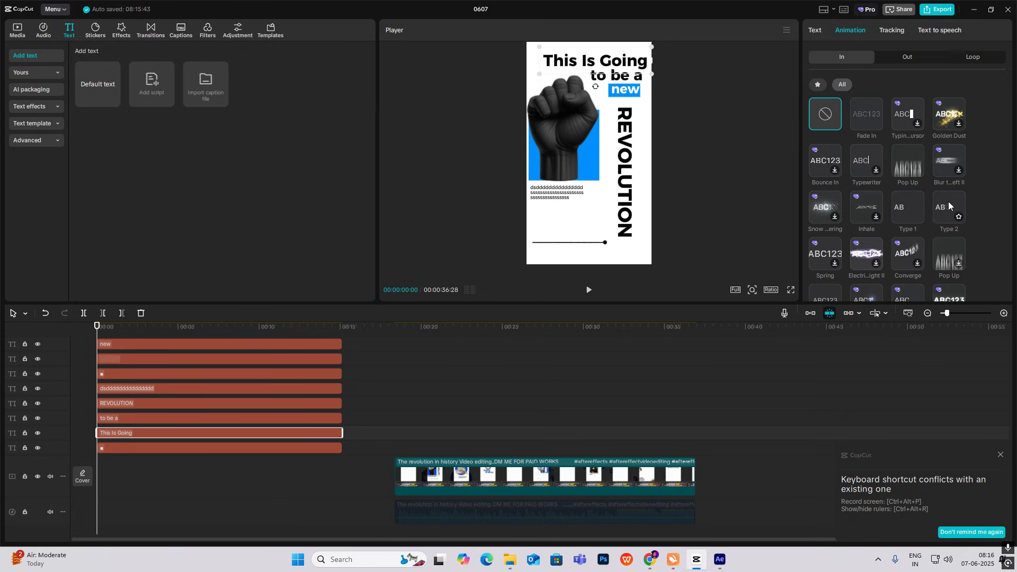
pyautogui.click(867, 117)
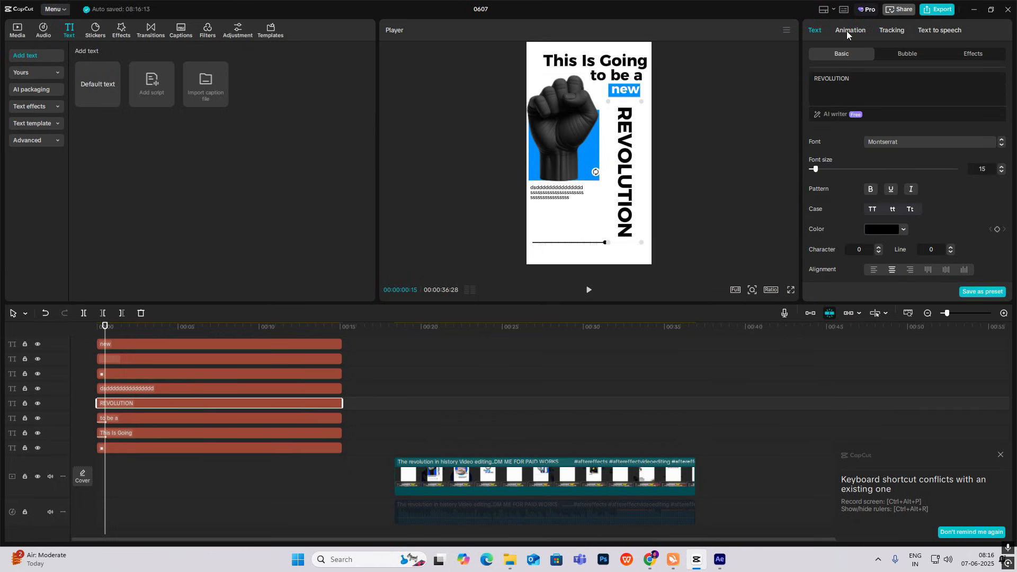
# Apply the Type 2 entrance animation to the "REVOLUTION" text and Wipe Right to the blue label
pyautogui.click(848, 31)
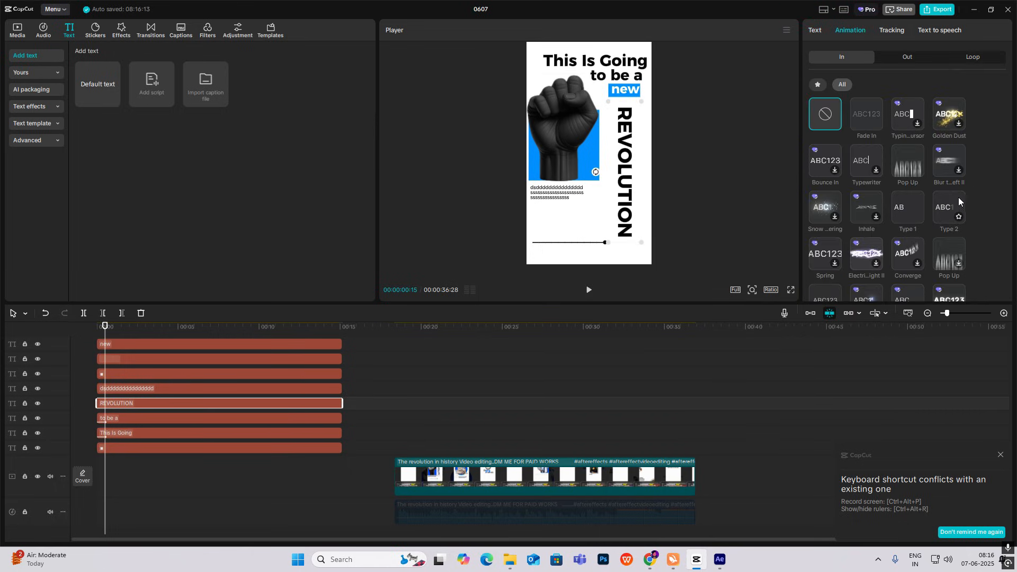
pyautogui.click(946, 206)
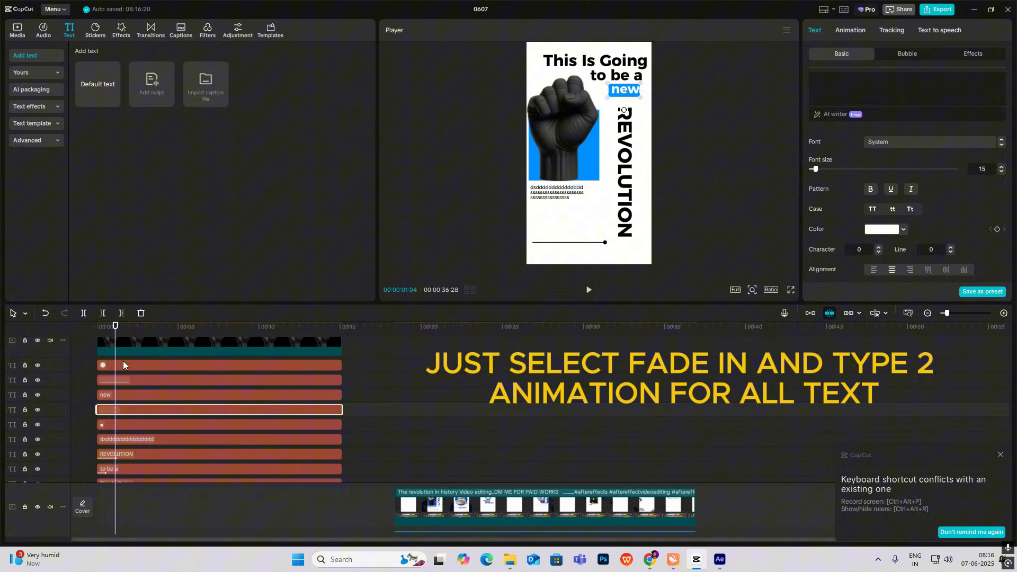
pyautogui.click(850, 30)
pyautogui.click(948, 252)
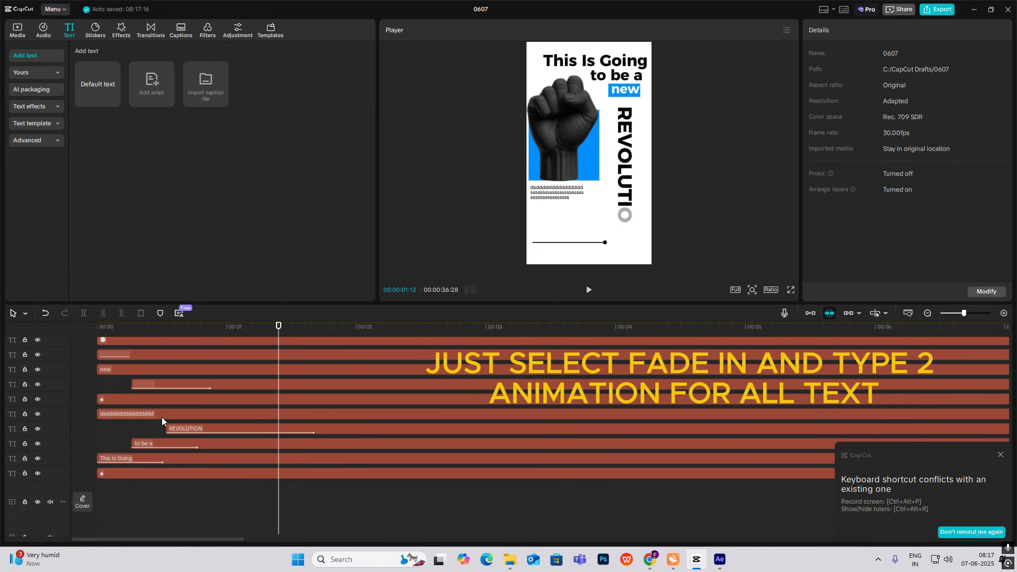
# Apply the Type 2 entrance animation with a 1.9 s duration to the filler paragraph text
pyautogui.click(159, 439)
pyautogui.click(850, 30)
pyautogui.click(948, 111)
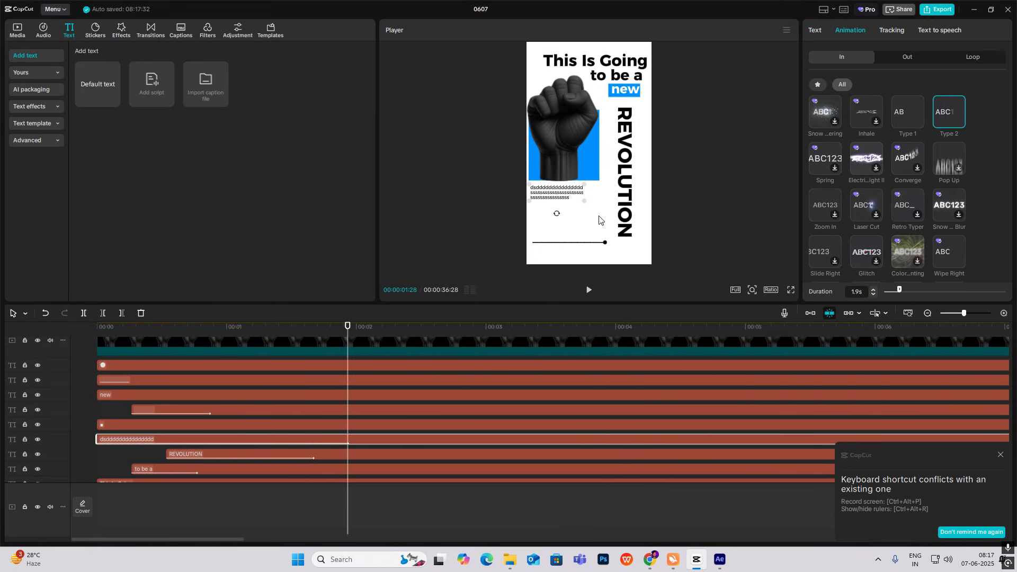
# Try Type 2 on the horizontal line layer, and settle on the Wipe Right entrance animation
pyautogui.click(127, 380)
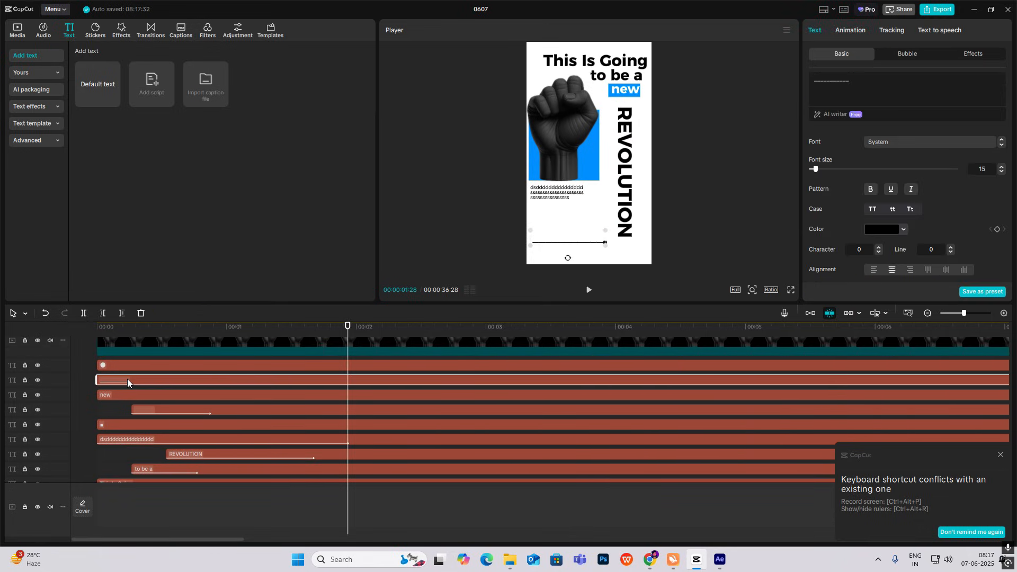
pyautogui.click(845, 30)
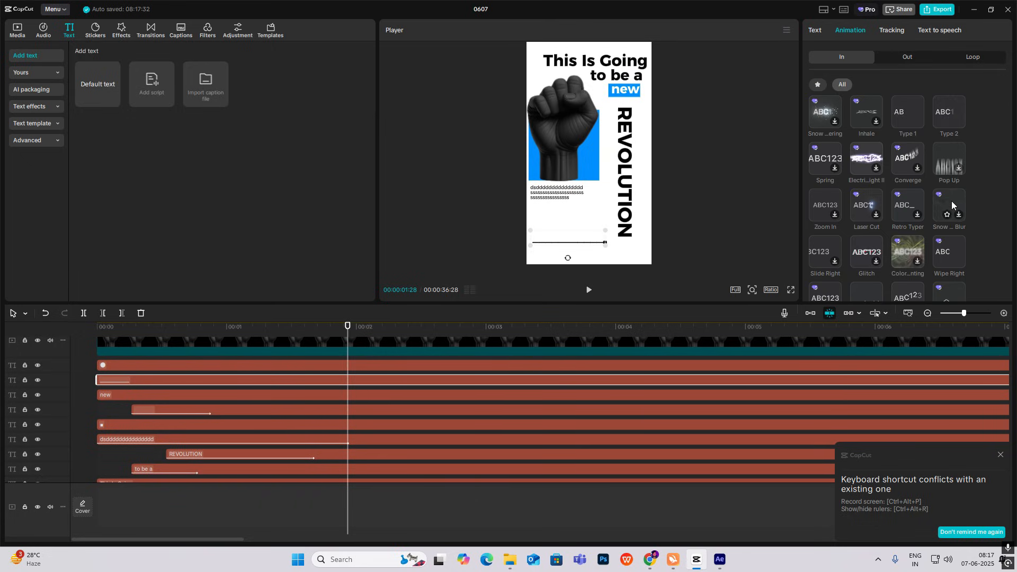
pyautogui.click(946, 117)
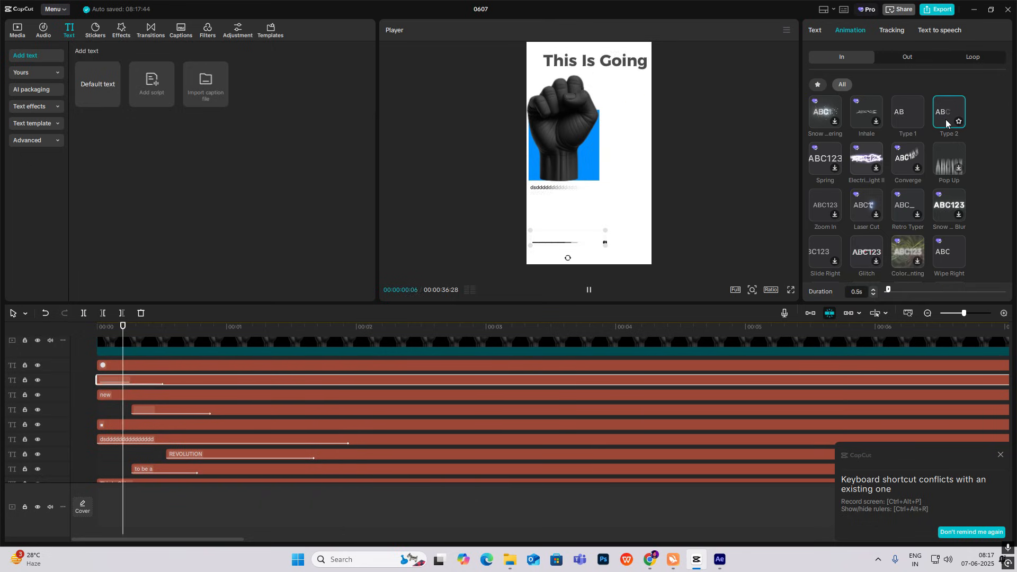
pyautogui.click(949, 248)
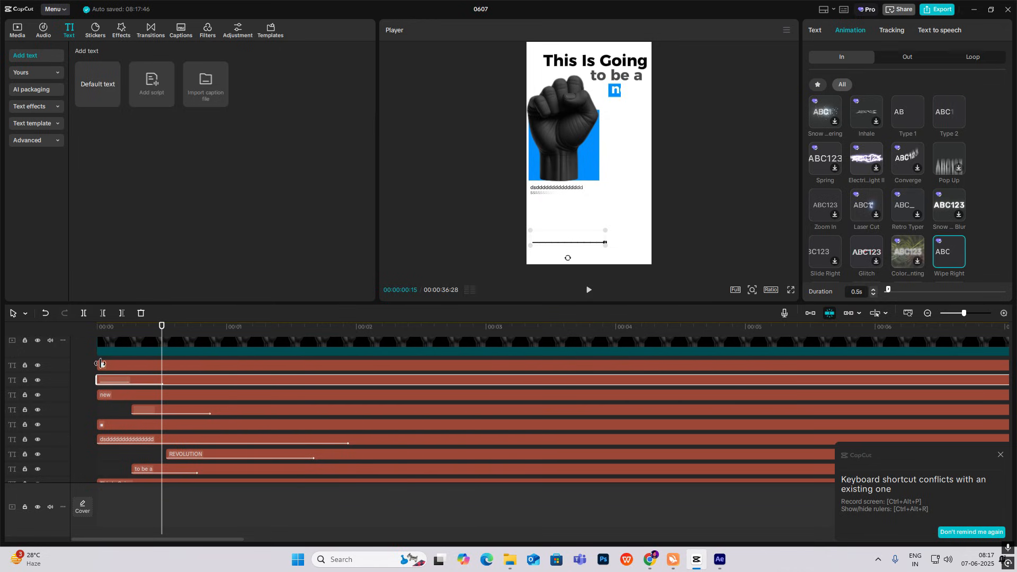
# Shift the circle layer to start near the end of the line's animation and give it an entrance animation
pyautogui.moveTo(122, 366); pyautogui.dragTo(177, 369)
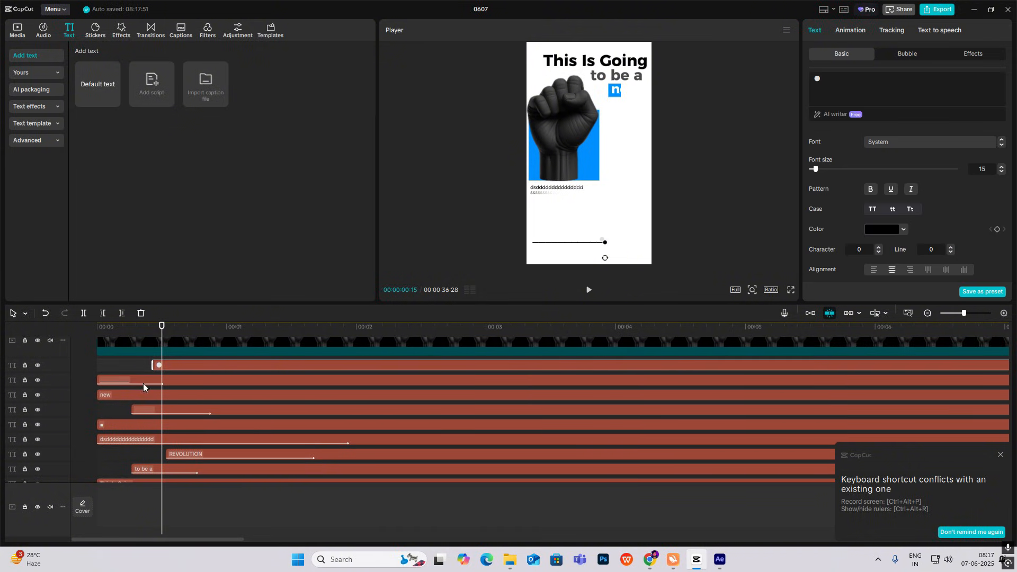
pyautogui.click(850, 31)
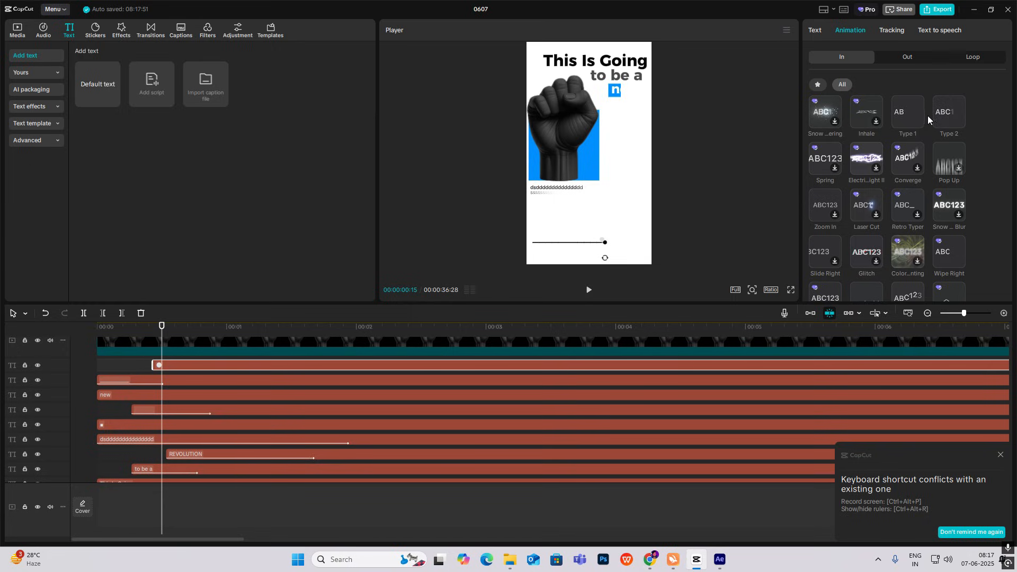
pyautogui.click(919, 161)
pyautogui.click(609, 130)
# Keyframe the fist image's transform at 00:00:00:00 and 00:00:01:05, lowering the fist at the first keyframe so it rises
pyautogui.click(265, 350)
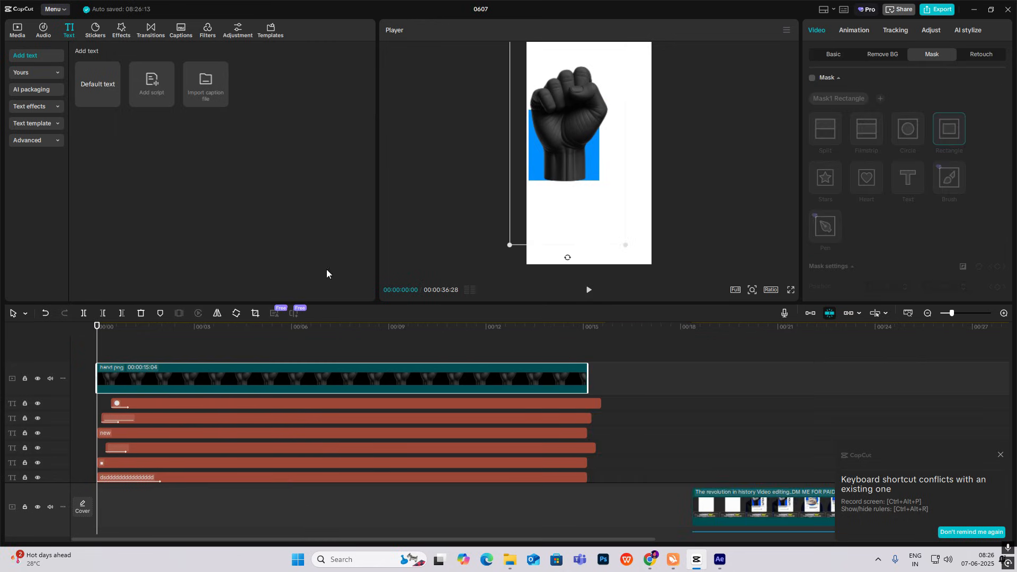
pyautogui.click(849, 54)
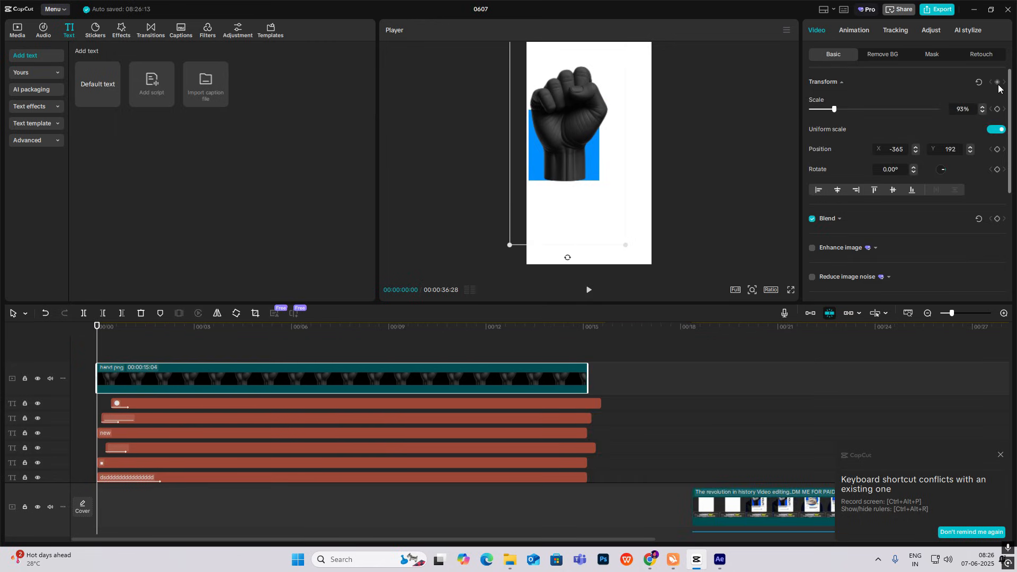
pyautogui.click(135, 327)
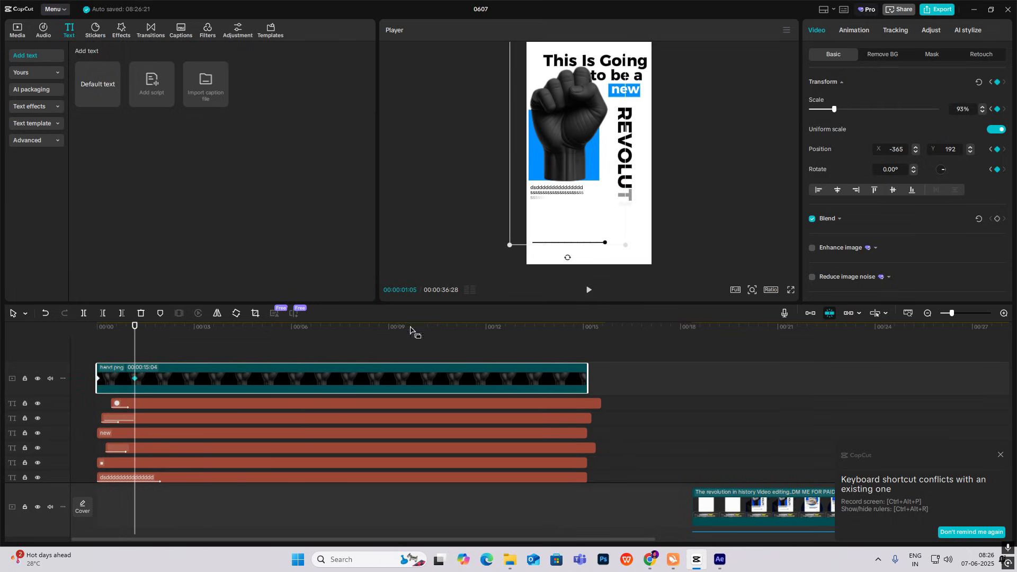
pyautogui.click(73, 358)
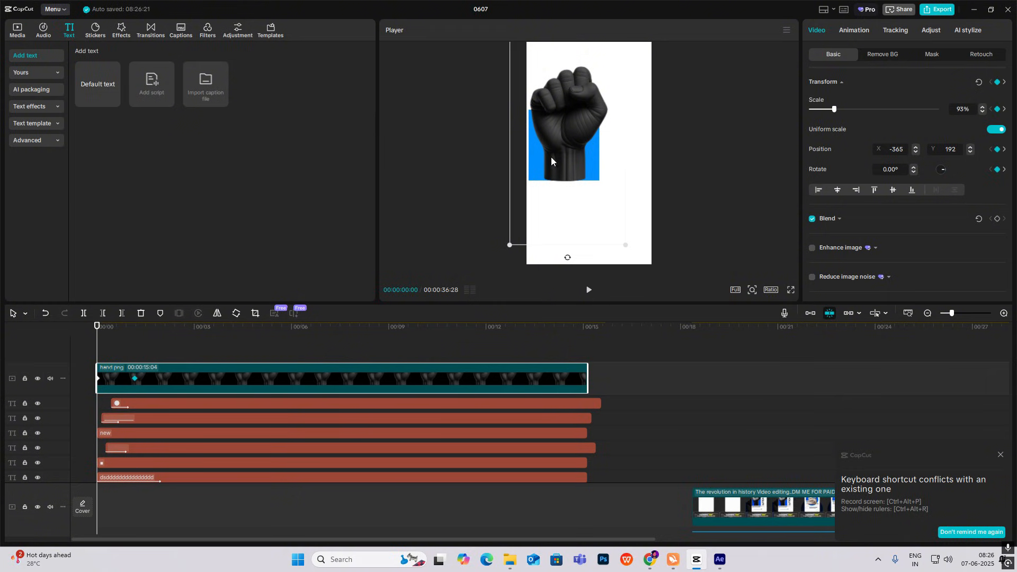
pyautogui.moveTo(564, 151); pyautogui.dragTo(562, 199)
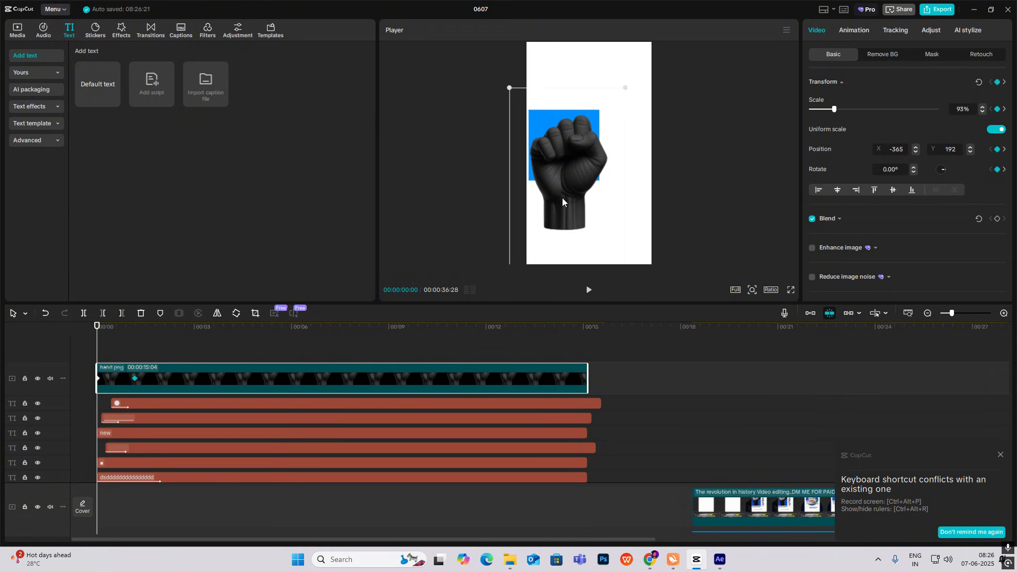
pyautogui.moveTo(98, 354); pyautogui.dragTo(134, 356)
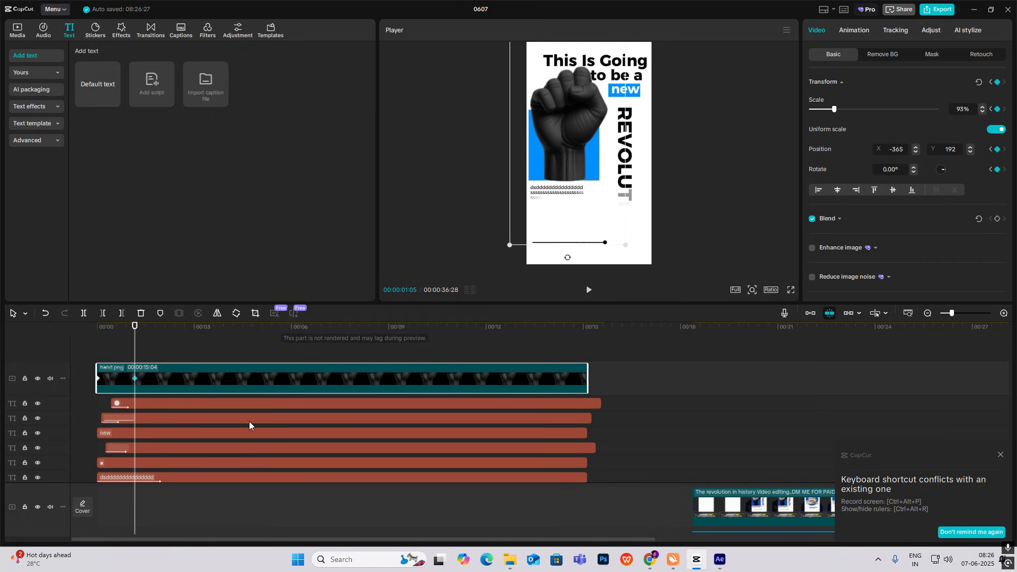
# Apply an ease-out curve to the fist image's Y position keyframes in the keyframe graph
pyautogui.hotkey('alt', 'k')
pyautogui.scroll(2, 204, 426)
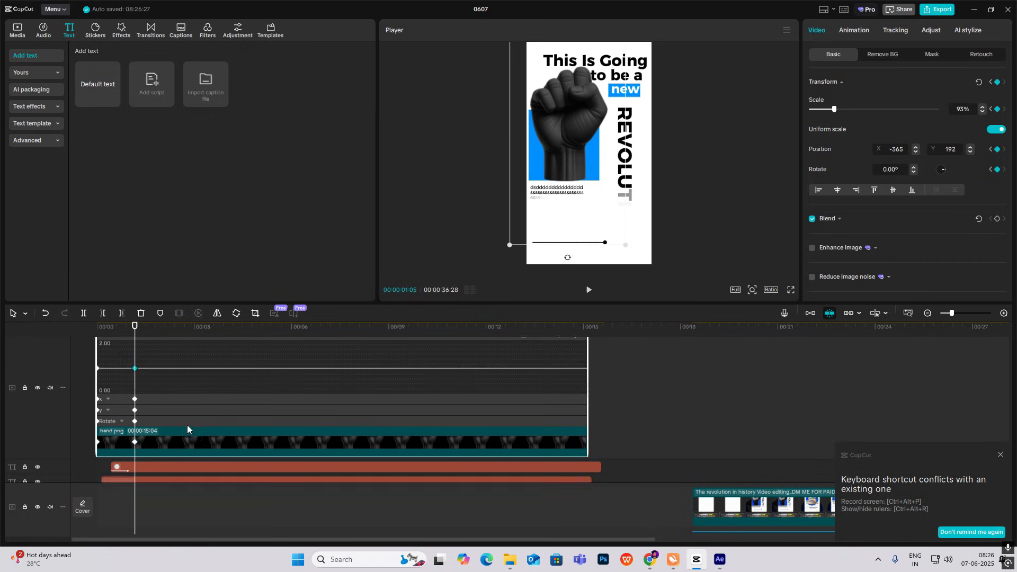
pyautogui.click(111, 437)
pyautogui.click(126, 450)
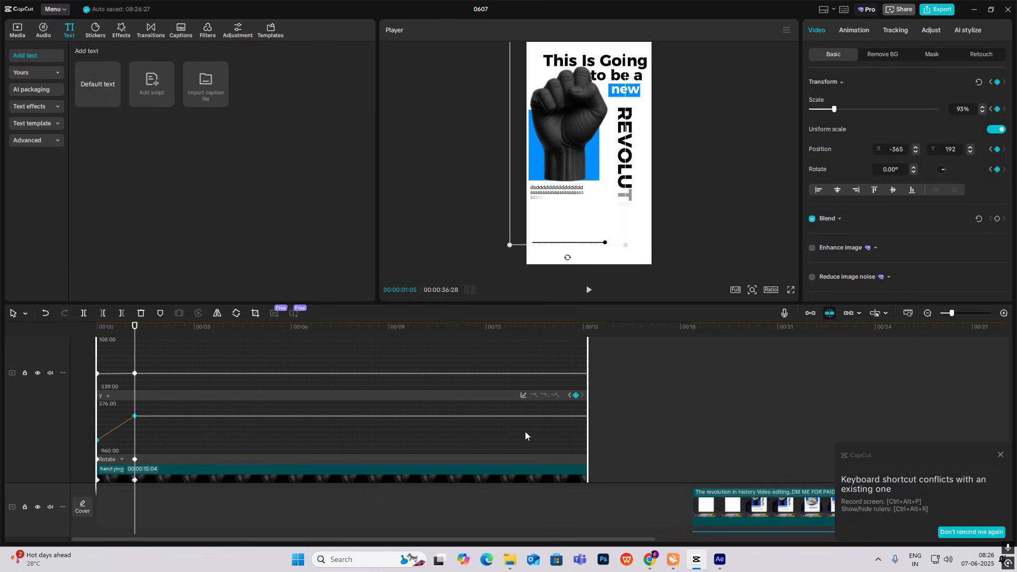
pyautogui.click(523, 395)
pyautogui.click(594, 460)
pyautogui.click(734, 376)
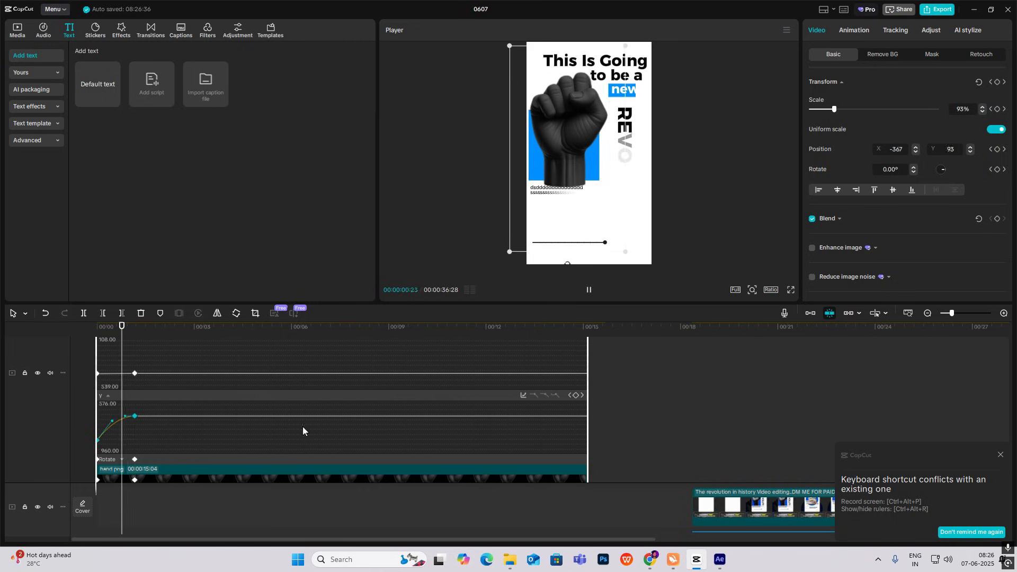
pyautogui.hotkey('alt', 'k')
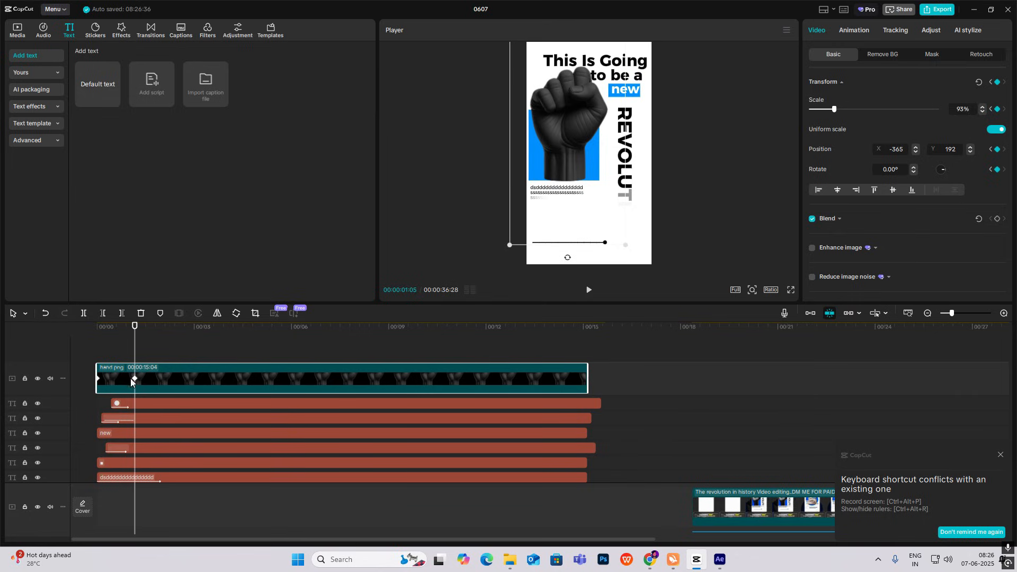
# Shift the fist image's second keyframe earlier to about 00:00:00:23 and play back the rise from the start
pyautogui.click(104, 354)
pyautogui.click(99, 353)
pyautogui.press('space')
pyautogui.click(139, 381)
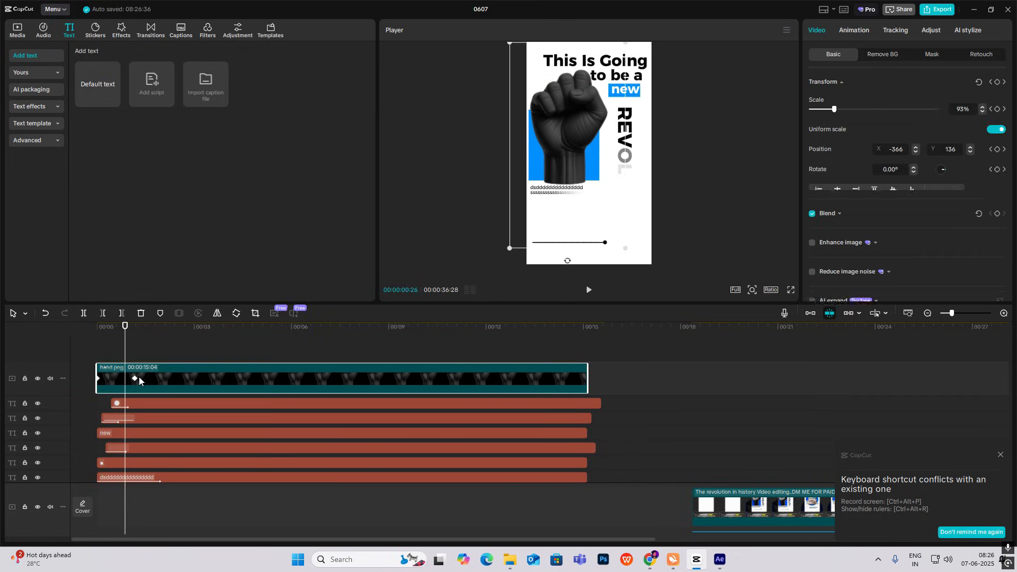
pyautogui.click(88, 357)
pyautogui.press('space')
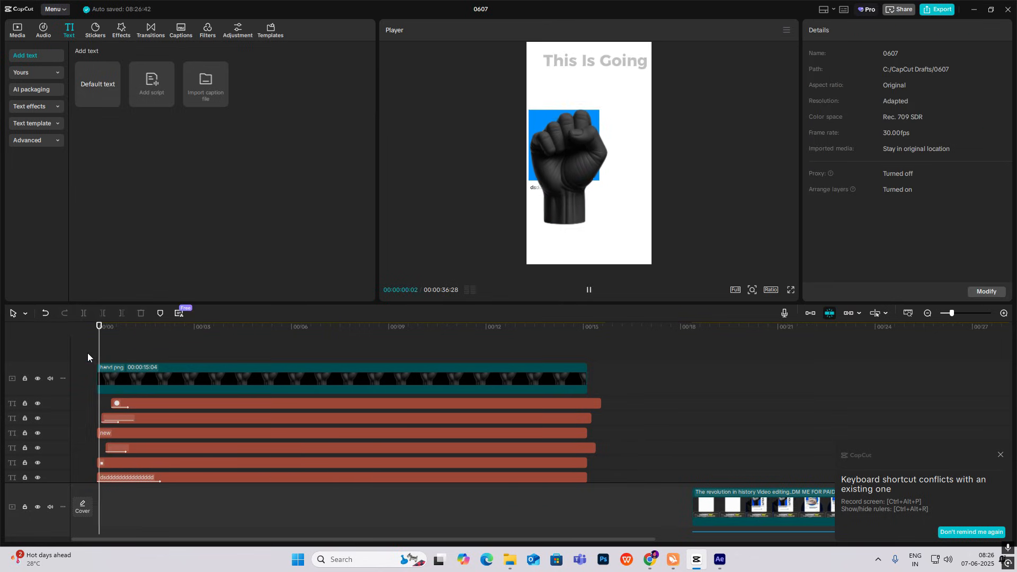
# Convert the fist image clip into a compound clip and add a Rectangle mask to it
pyautogui.click(187, 382)
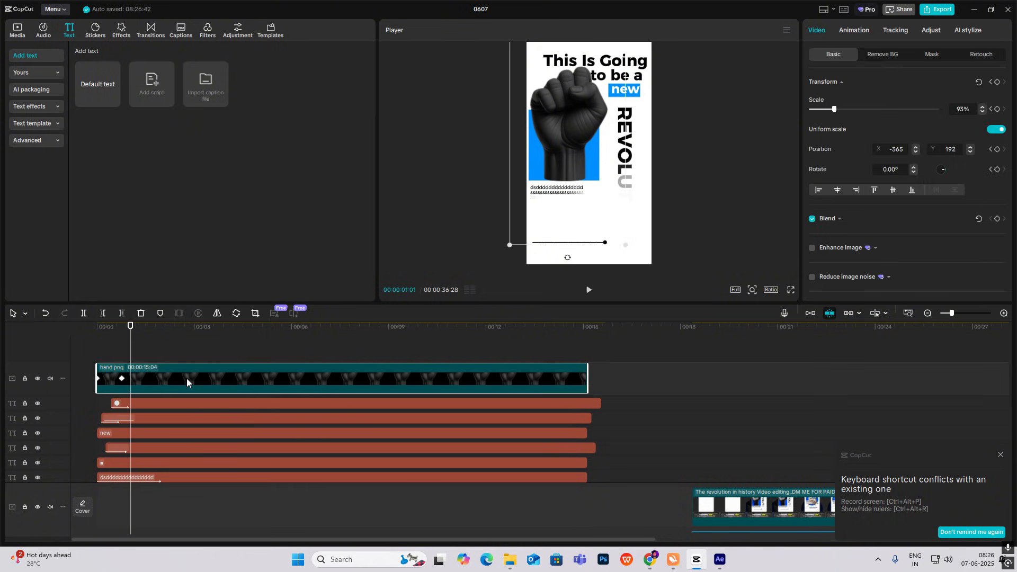
pyautogui.hotkey('alt', 'g')
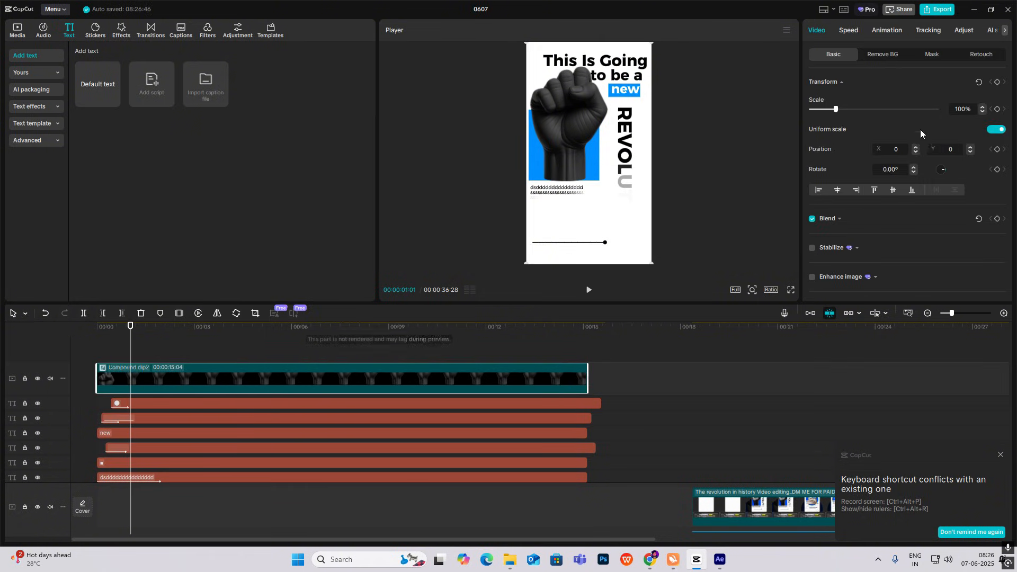
pyautogui.click(932, 55)
pyautogui.click(949, 129)
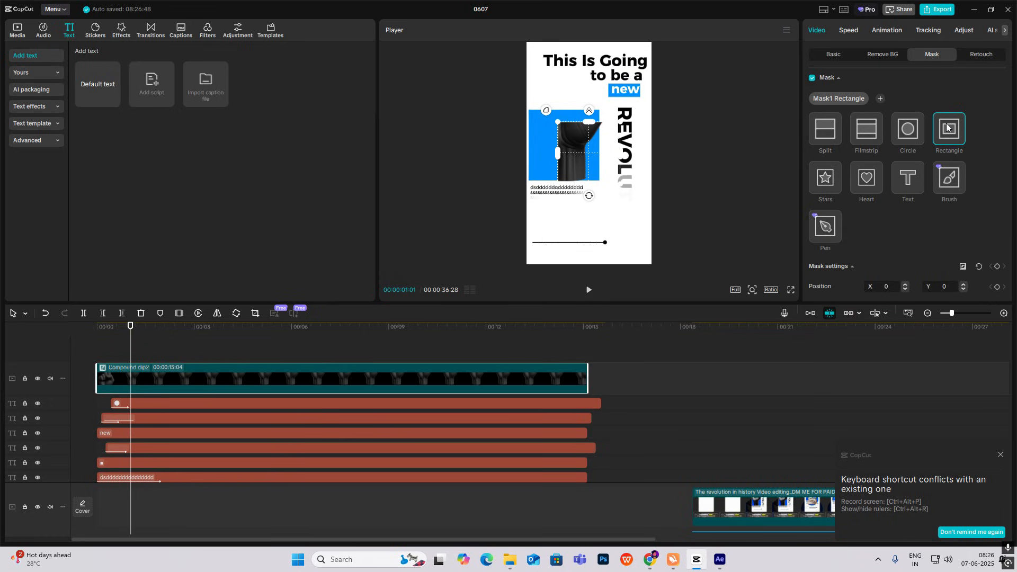
# Reposition and enlarge the rectangle mask to cover the whole fist, with its lower edge at the blue square's base
pyautogui.moveTo(580, 156); pyautogui.dragTo(565, 82)
pyautogui.moveTo(534, 145); pyautogui.dragTo(526, 149)
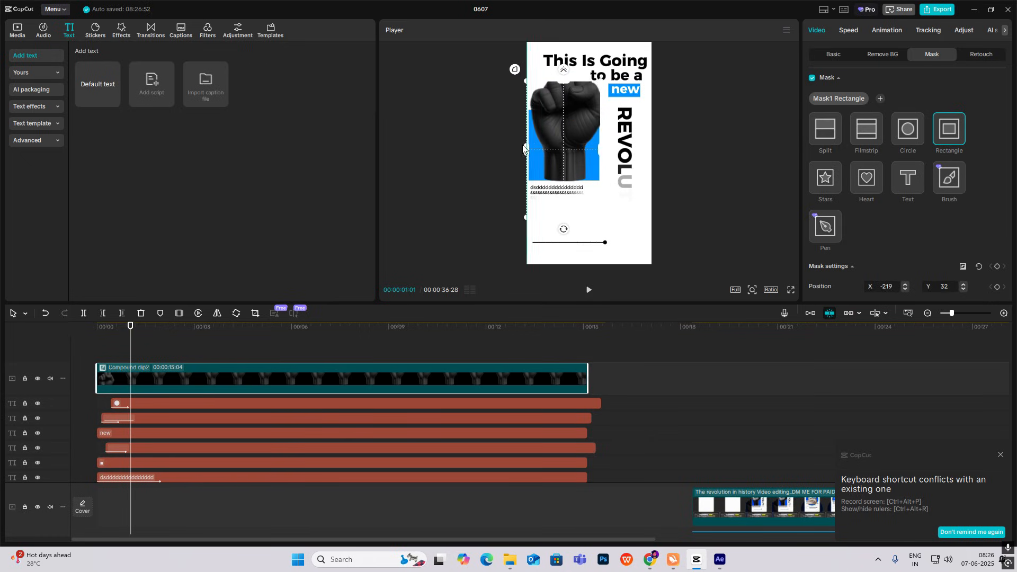
pyautogui.moveTo(565, 83); pyautogui.dragTo(568, 60)
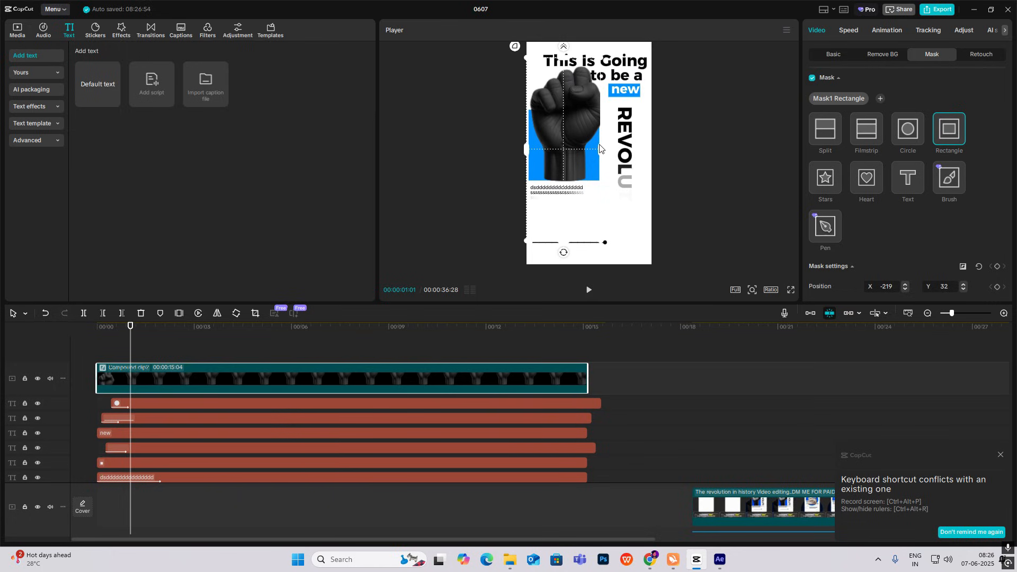
pyautogui.moveTo(601, 149); pyautogui.dragTo(584, 111)
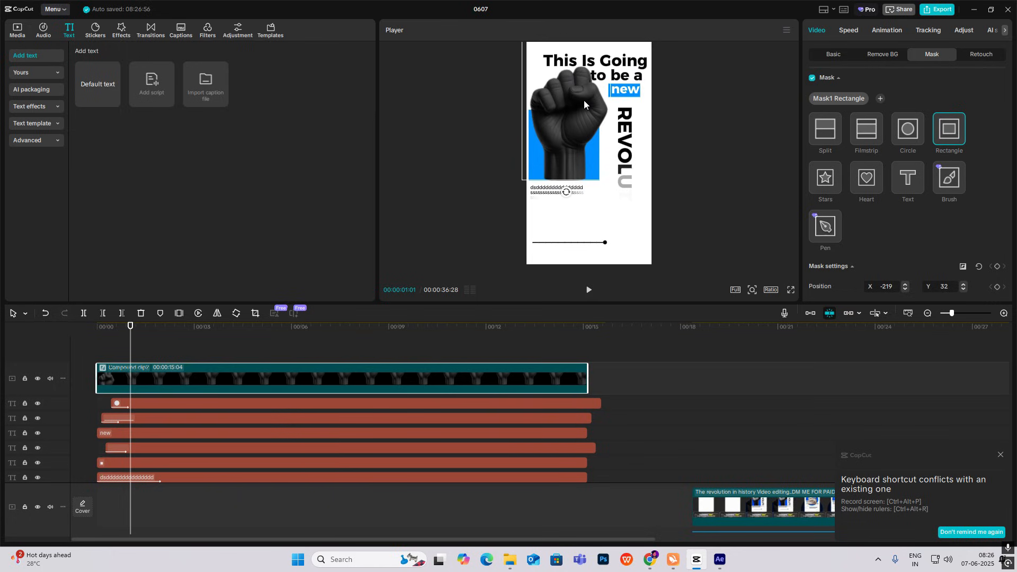
pyautogui.click(842, 55)
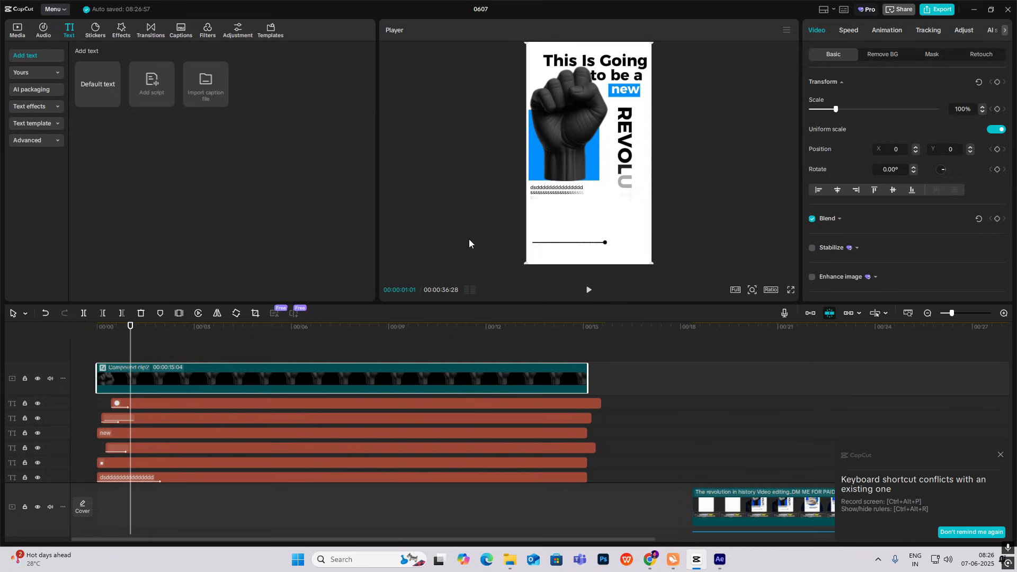
# Play back the masked fist and text animation from the start to review it
pyautogui.click(147, 352)
pyautogui.moveTo(146, 353); pyautogui.dragTo(96, 356)
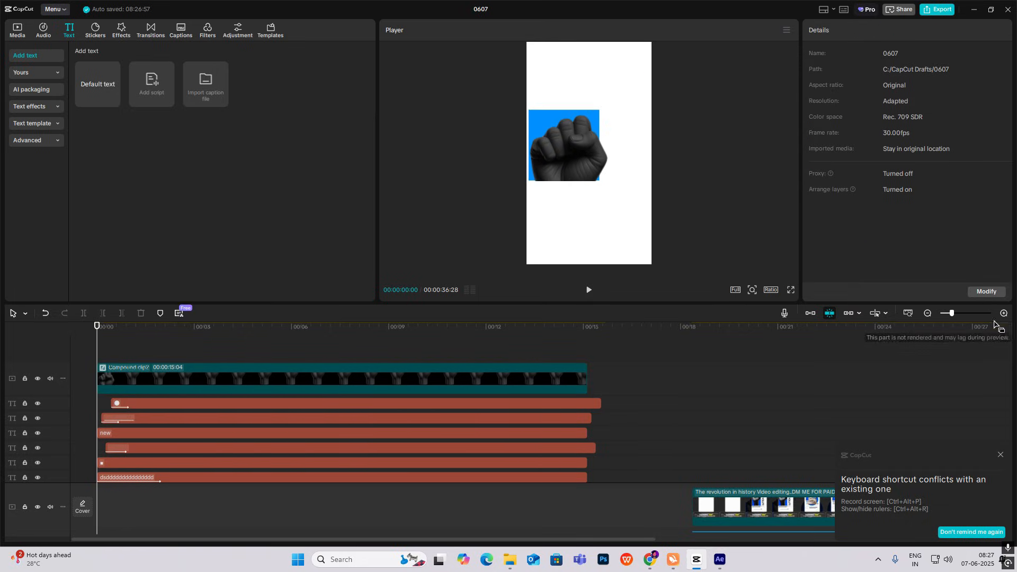
pyautogui.click(1004, 313)
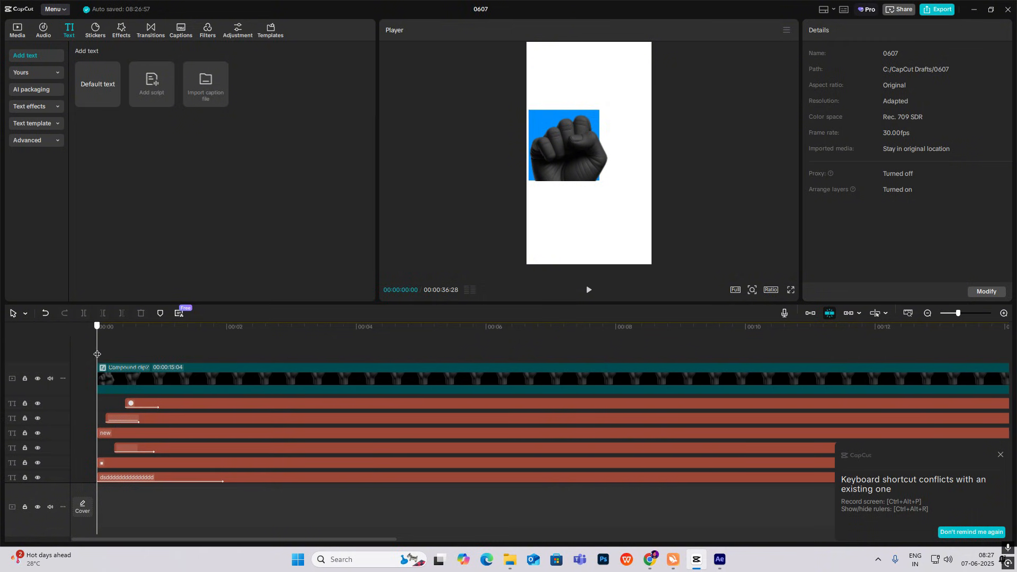
pyautogui.press('space')
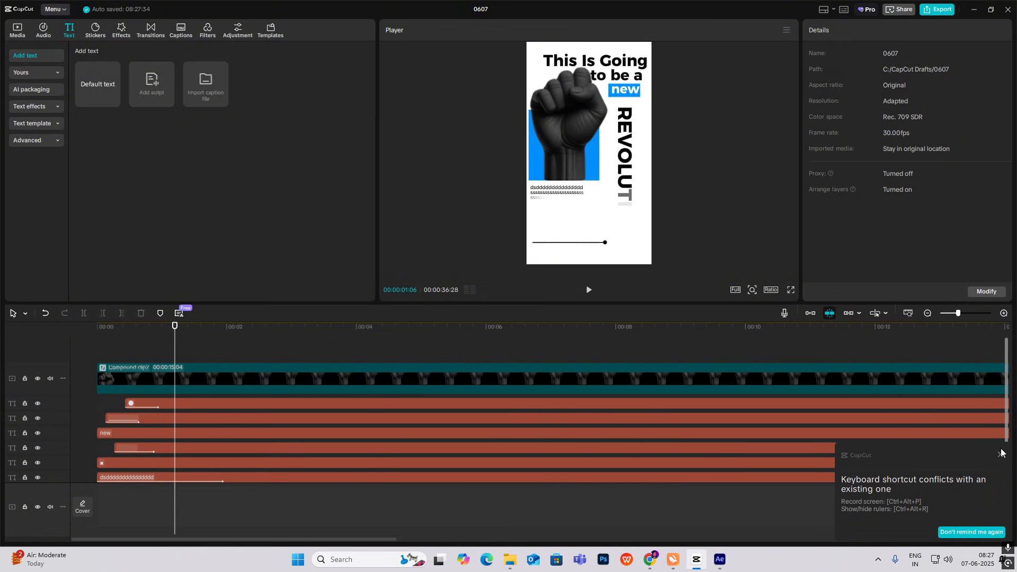
pyautogui.moveTo(422, 443); pyautogui.dragTo(98, 421)
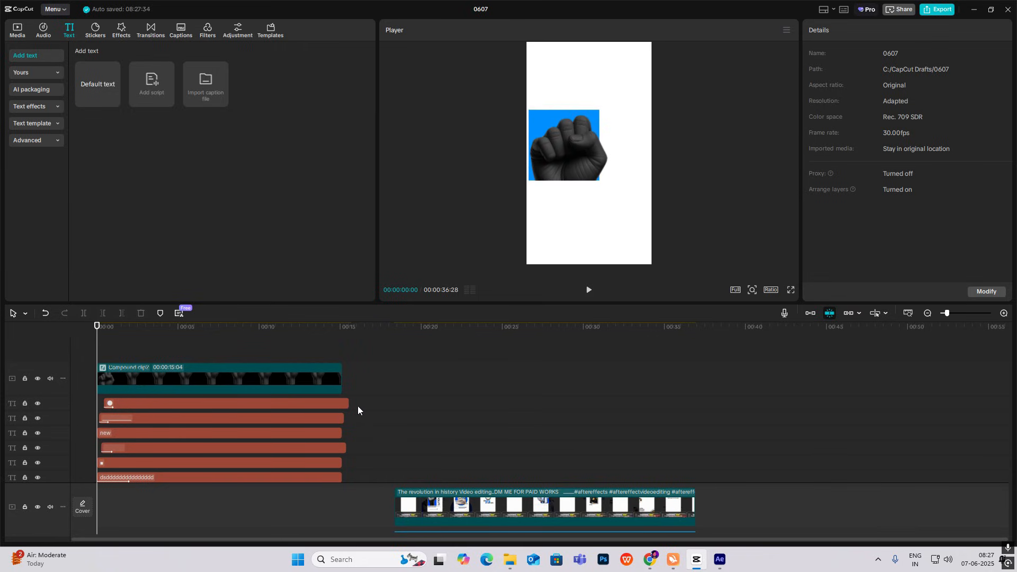
pyautogui.press('space')
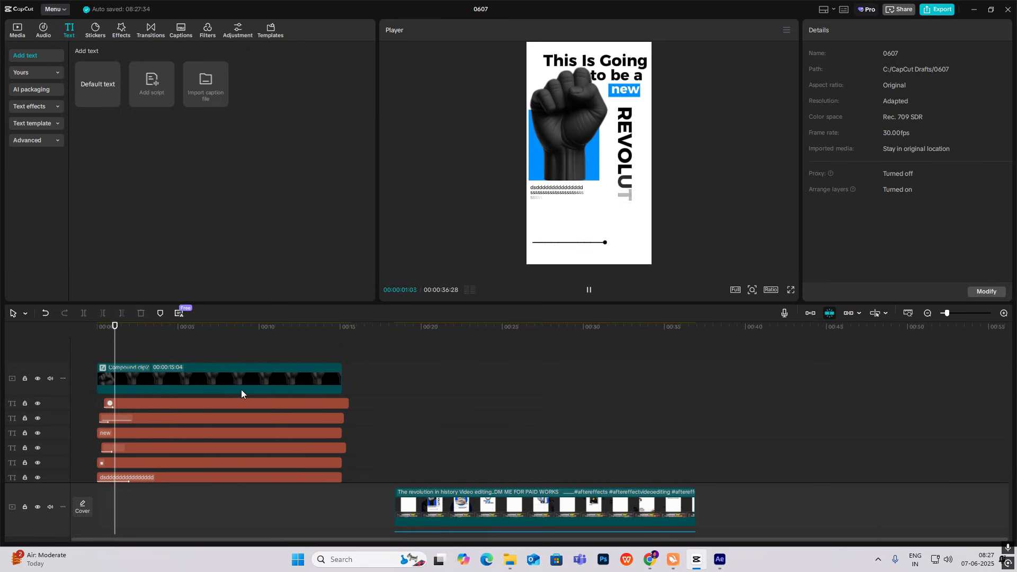
# Combine the fist clip and all poster text and shape clips, except the white background, into one compound clip
pyautogui.moveTo(116, 448); pyautogui.dragTo(48, 557)
pyautogui.moveTo(260, 349); pyautogui.dragTo(96, 427)
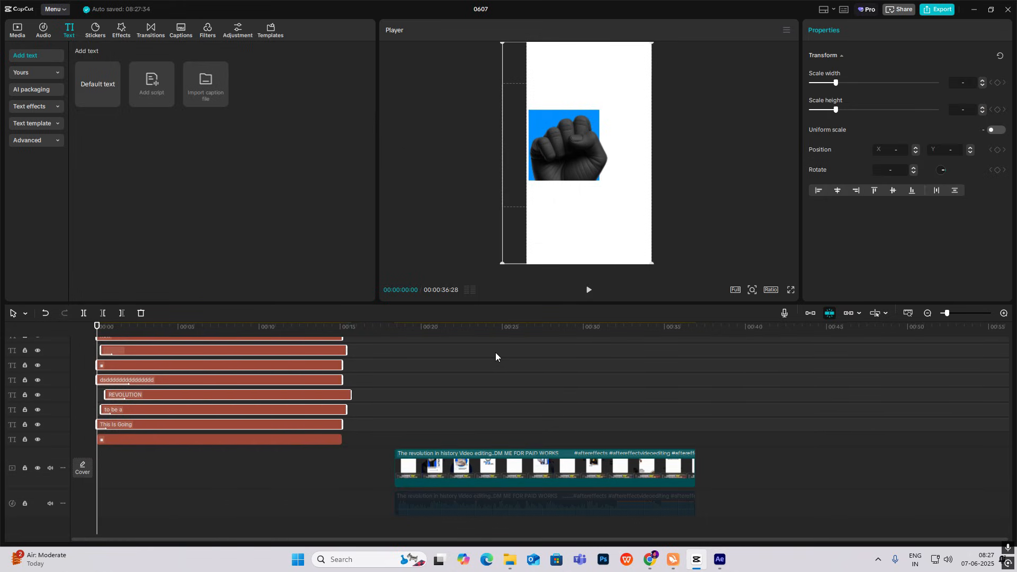
pyautogui.hotkey('alt', 'g')
# Add Transform keyframes to the compound clip at the start and at 00:00:03:11, and set the starting scale to 159%
pyautogui.click(846, 32)
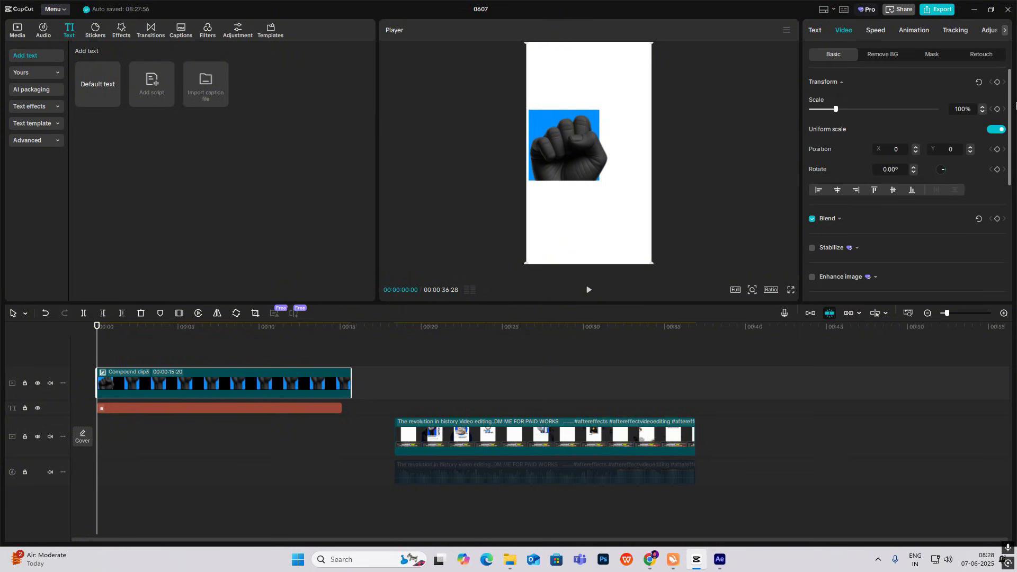
pyautogui.click(996, 82)
pyautogui.moveTo(101, 356); pyautogui.dragTo(151, 350)
pyautogui.click(996, 81)
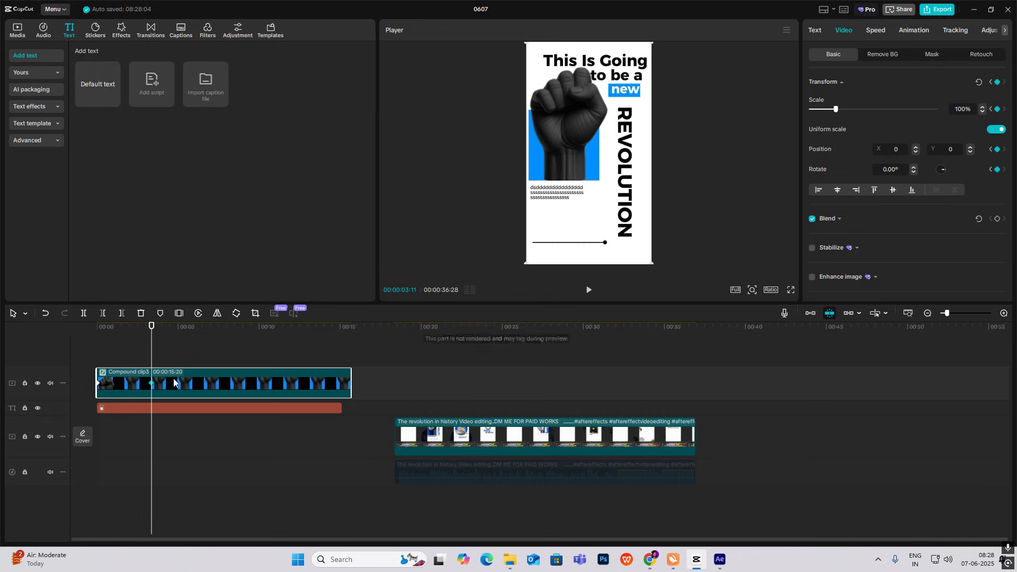
pyautogui.press('Home')
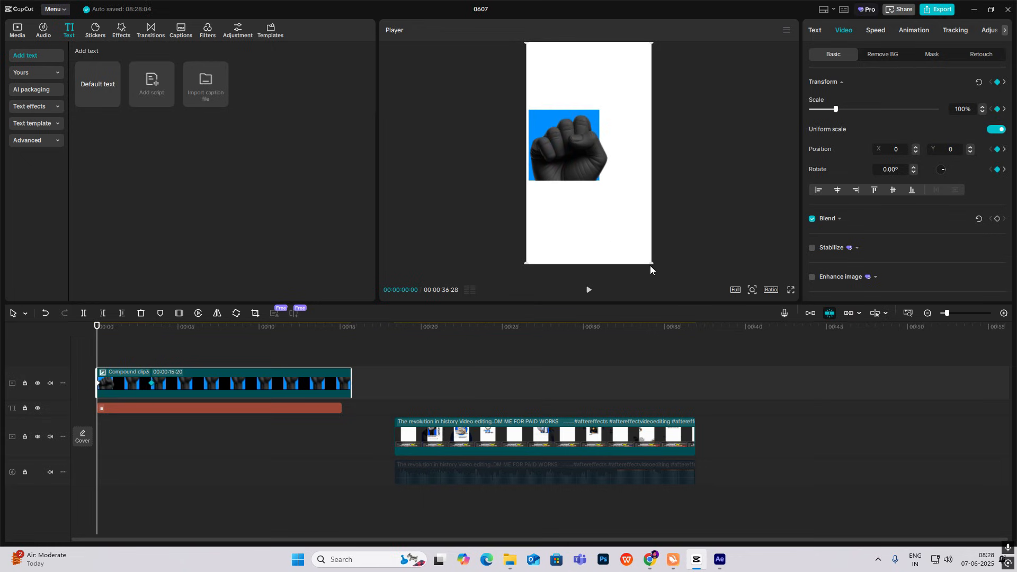
pyautogui.moveTo(650, 265); pyautogui.dragTo(750, 328)
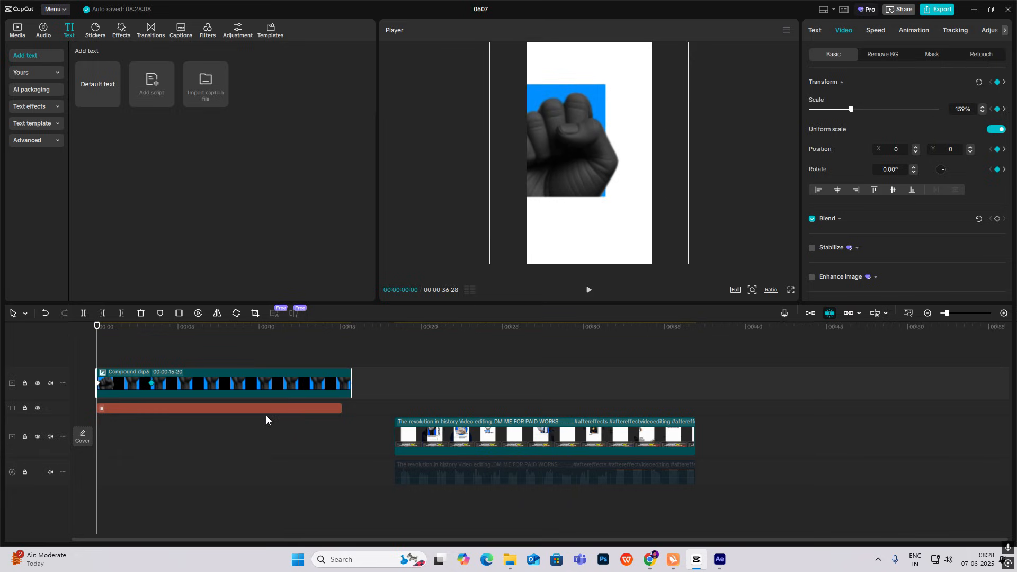
# Apply the Cubic Out preset curve to the compound clip's scale keyframes
pyautogui.hotkey('alt', 'k')
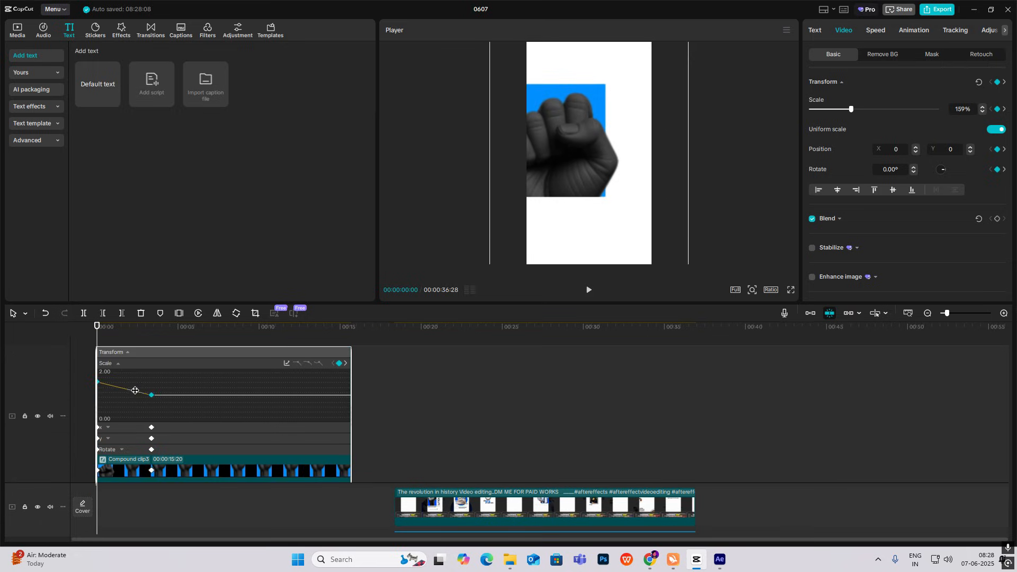
pyautogui.click(290, 364)
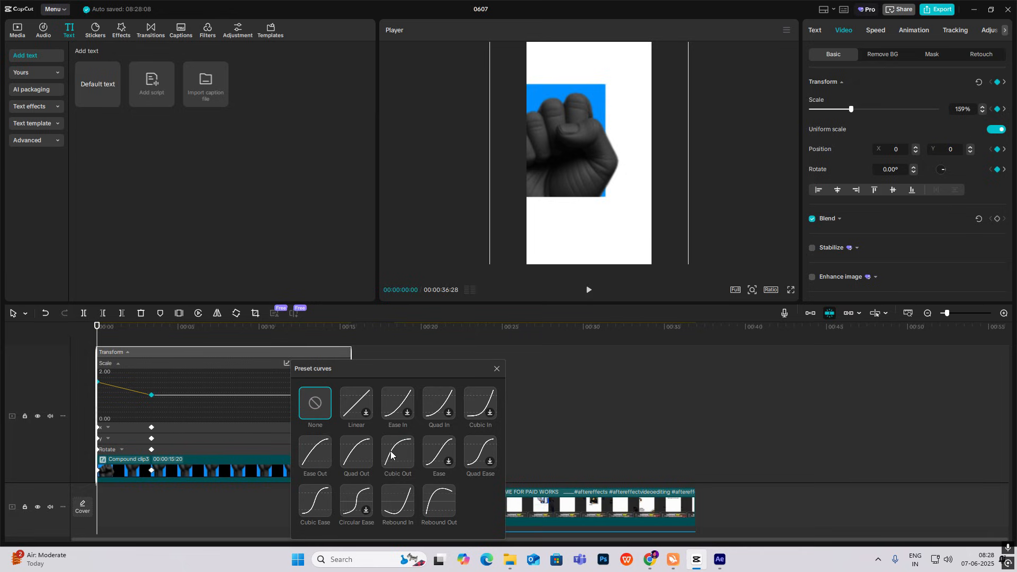
pyautogui.press('space')
pyautogui.click(497, 368)
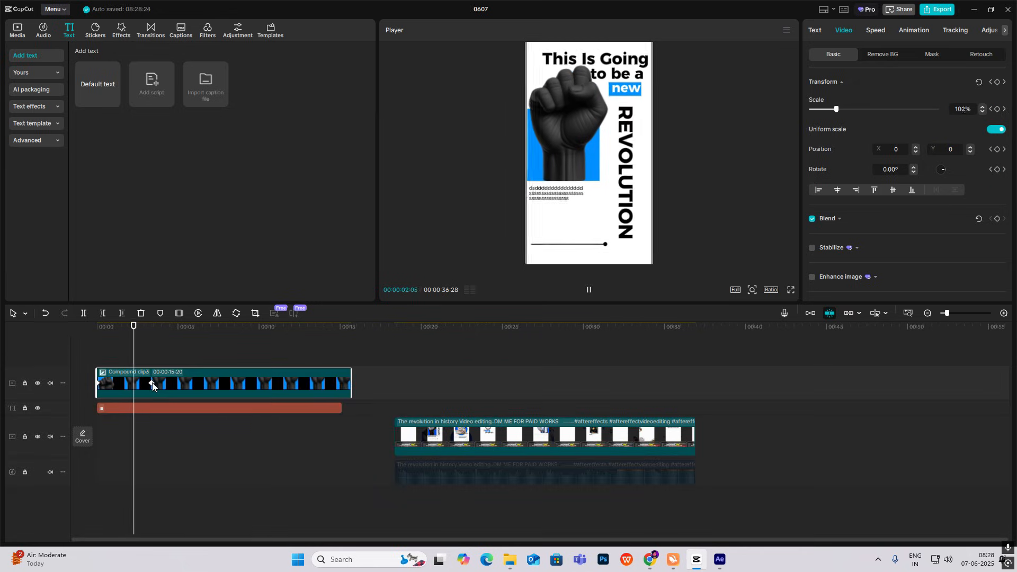
# Shift the compound clip's second keyframe earlier to about 2 seconds, playing back the zoom-out from the start to check its timing
pyautogui.click(152, 385)
pyautogui.click(79, 364)
pyautogui.press('space')
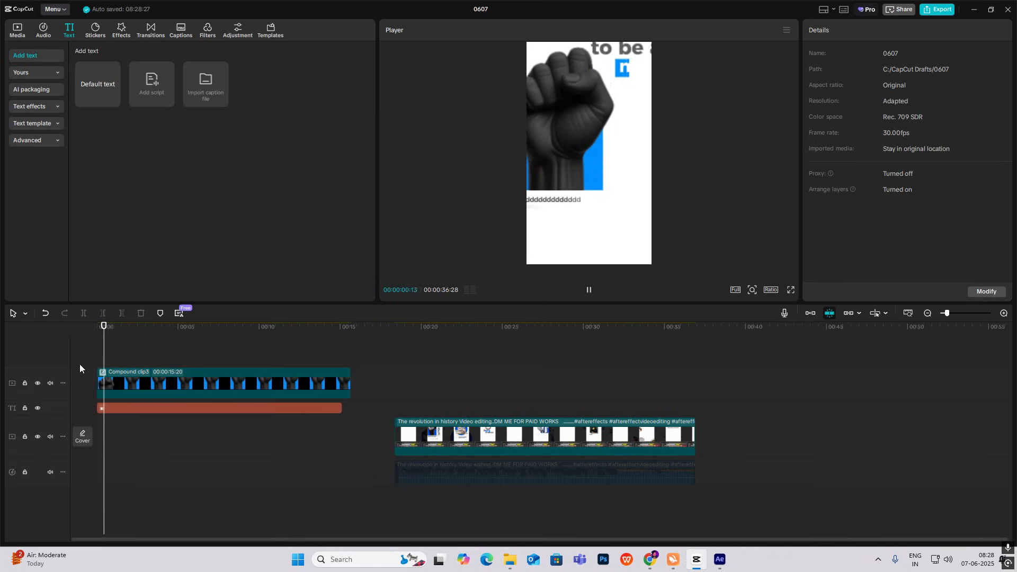
pyautogui.click(150, 380)
pyautogui.moveTo(143, 365); pyautogui.dragTo(145, 366)
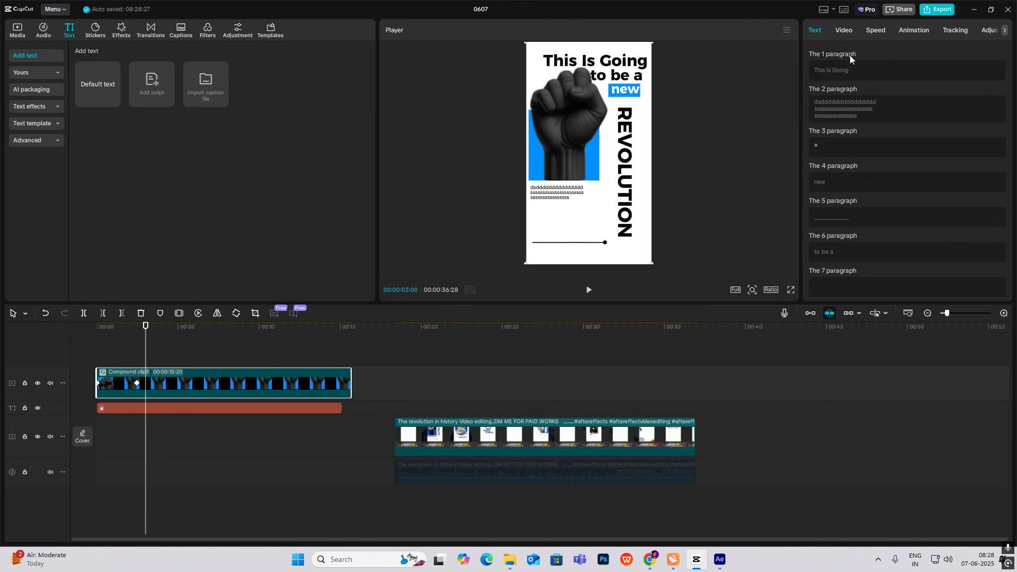
pyautogui.click(138, 384)
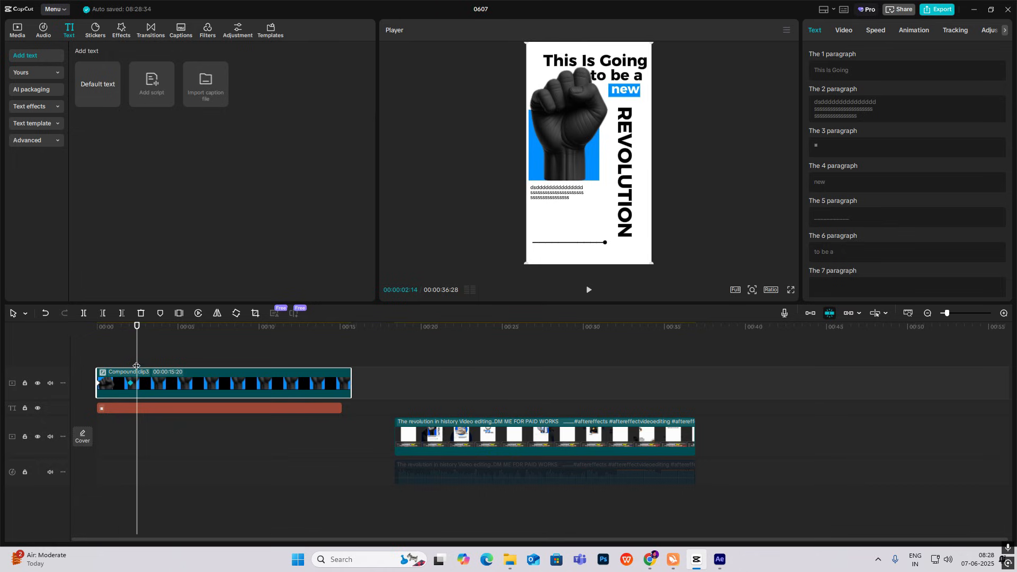
# Add a Transform keyframe at 00:00:02:14 and move the compound clip up to Y position 3415 at 00:00:03:27
pyautogui.click(846, 31)
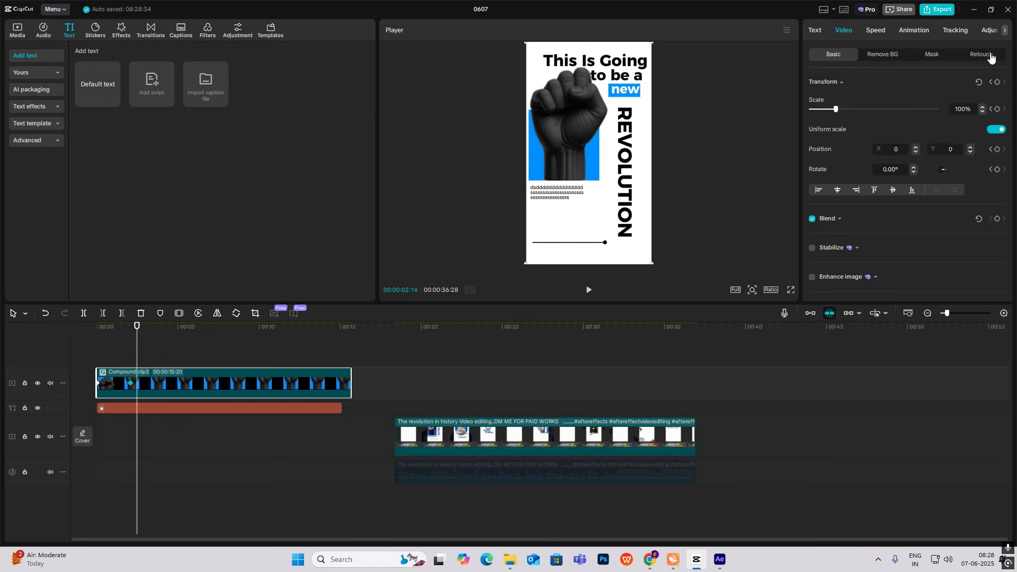
pyautogui.click(998, 82)
pyautogui.moveTo(136, 356); pyautogui.dragTo(160, 363)
pyautogui.moveTo(615, 219); pyautogui.dragTo(614, 21)
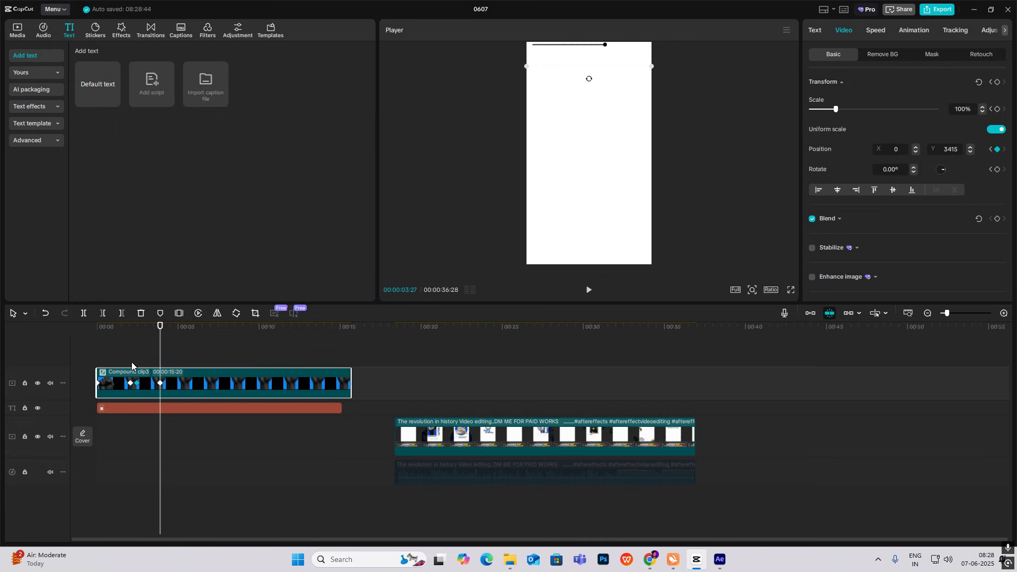
# Apply the Quad Out preset curve to the compound clip's Y position keyframes and play back the upward slide from the start
pyautogui.click(167, 368)
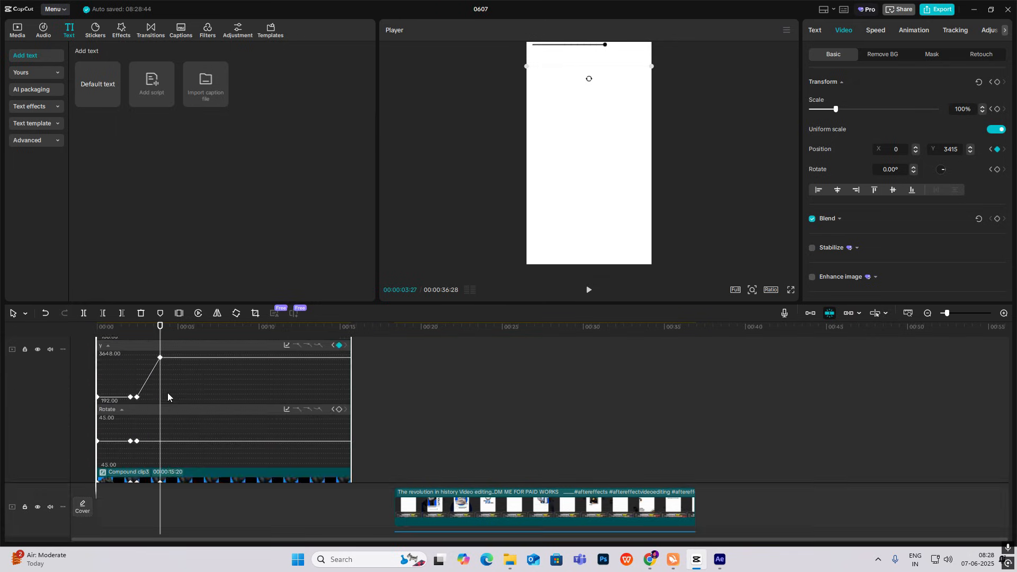
pyautogui.click(286, 397)
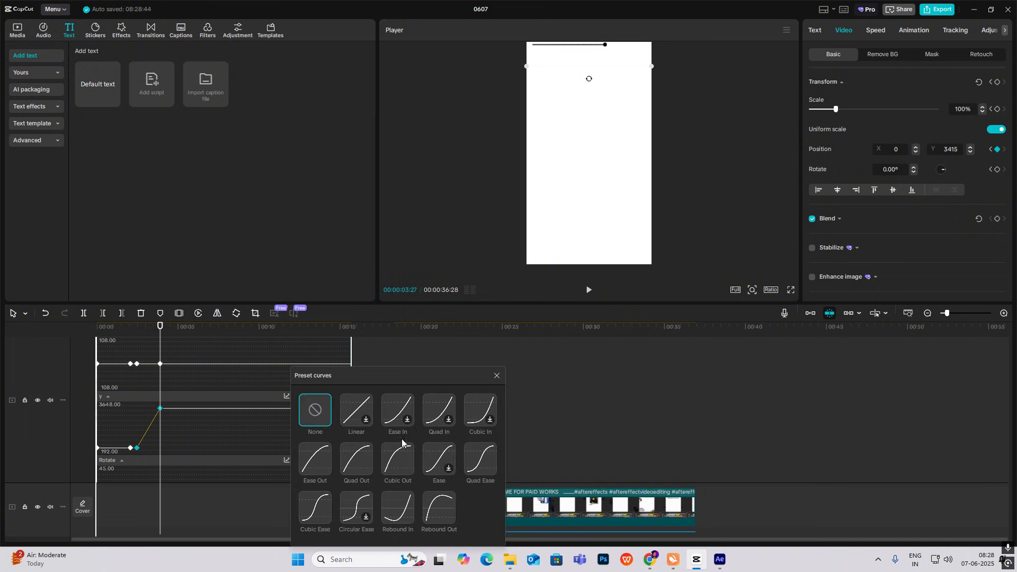
pyautogui.click(360, 456)
pyautogui.click(493, 375)
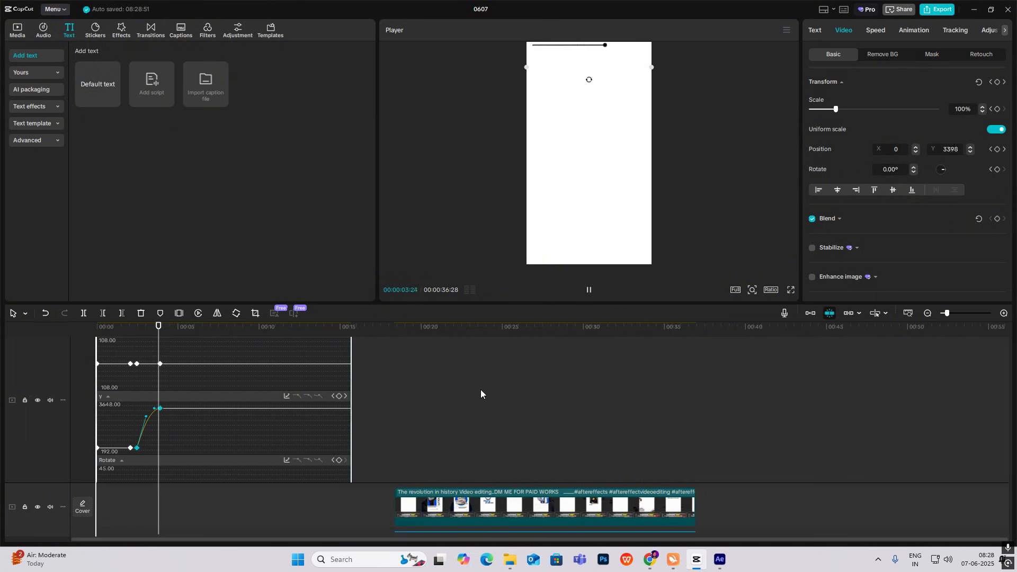
pyautogui.hotkey('alt', 'k')
pyautogui.click(134, 351)
pyautogui.click(74, 356)
pyautogui.press('space')
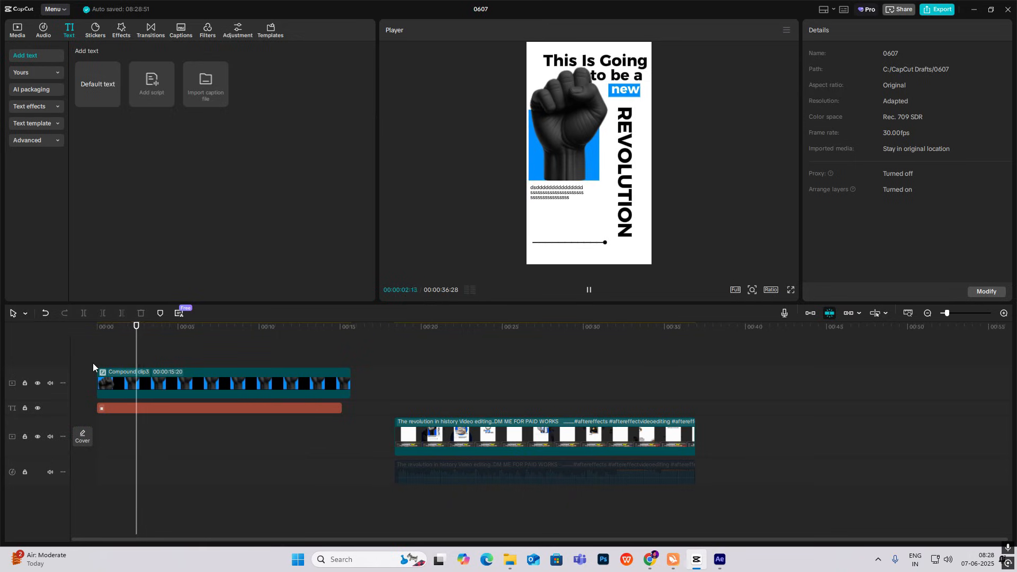
pyautogui.click(175, 388)
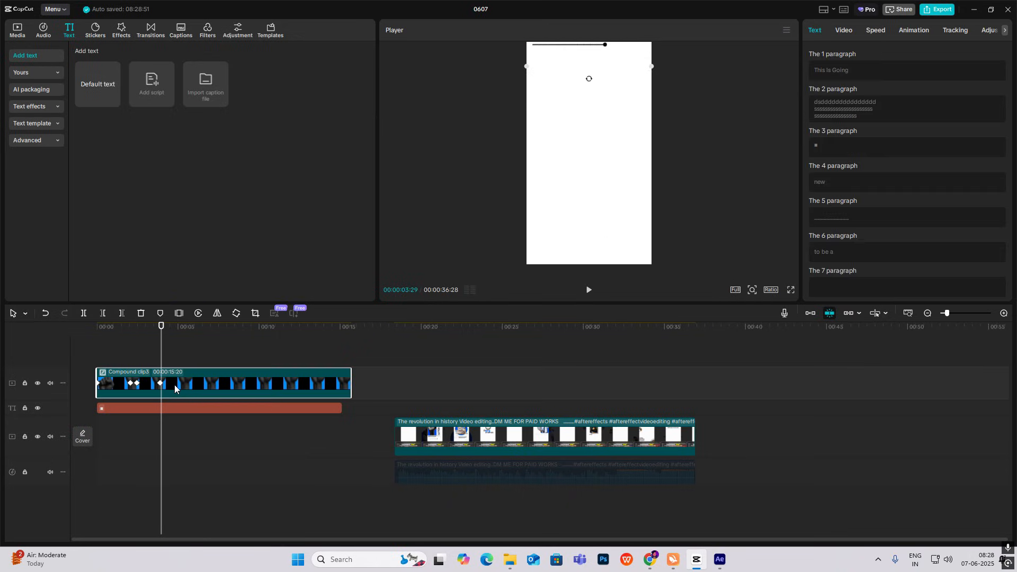
# Add a text clip above the compound clip at about 3.6 seconds and replace its text with a row of underscores
pyautogui.moveTo(97, 84); pyautogui.dragTo(171, 357)
pyautogui.click(875, 77)
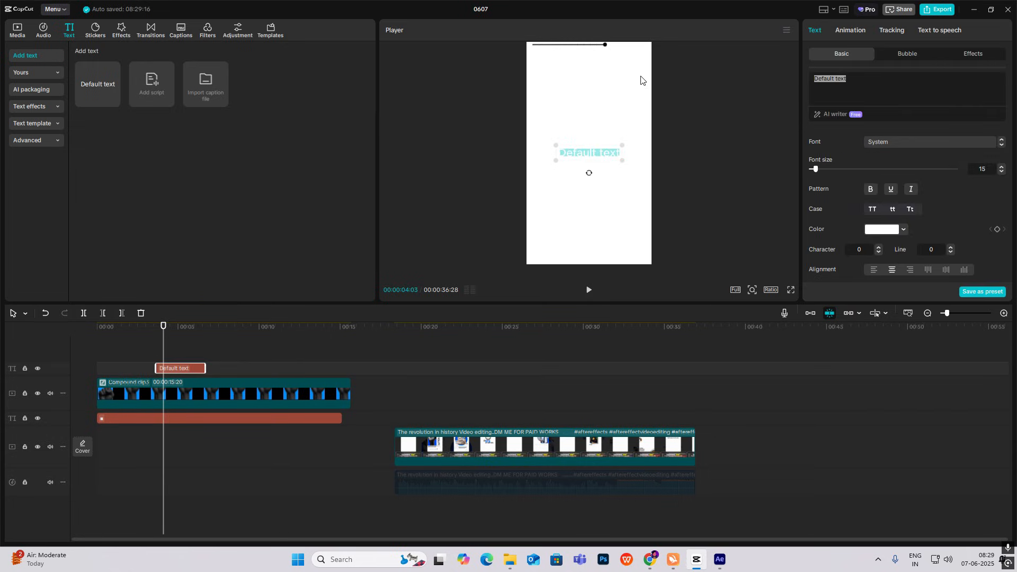
pyautogui.write('________')
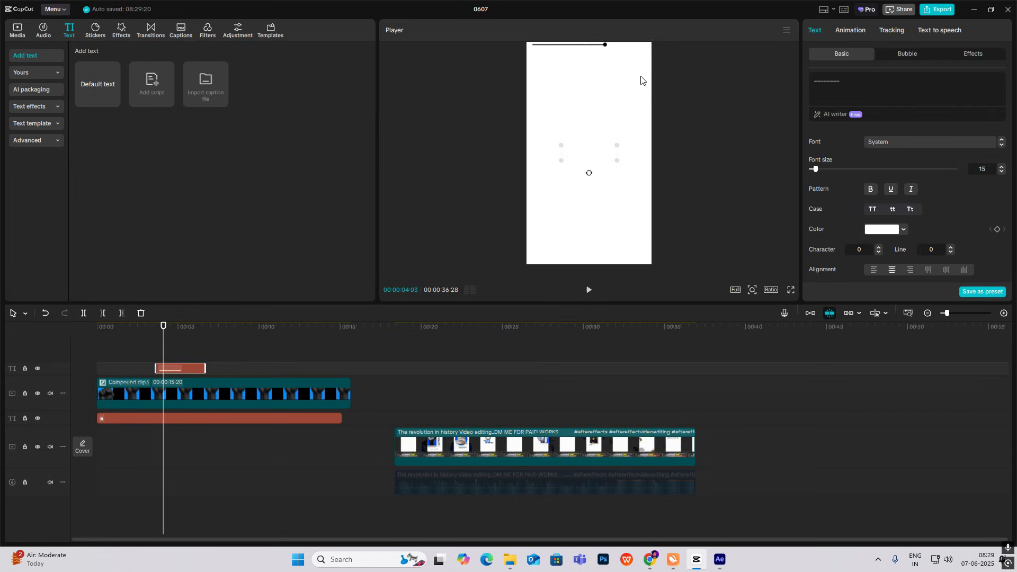
# Rotate the underscore line to vertical, color it black, and position it hanging from the dot at the horizontal line's end
pyautogui.moveTo(589, 174); pyautogui.dragTo(605, 75)
pyautogui.click(877, 230)
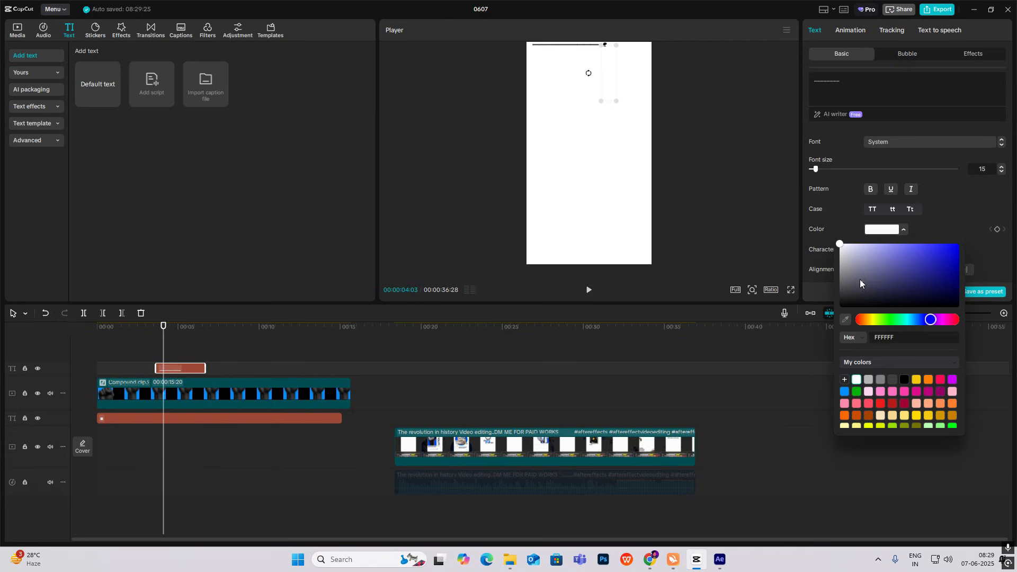
pyautogui.moveTo(858, 281); pyautogui.dragTo(835, 310)
pyautogui.moveTo(603, 62); pyautogui.dragTo(604, 60)
pyautogui.click(738, 80)
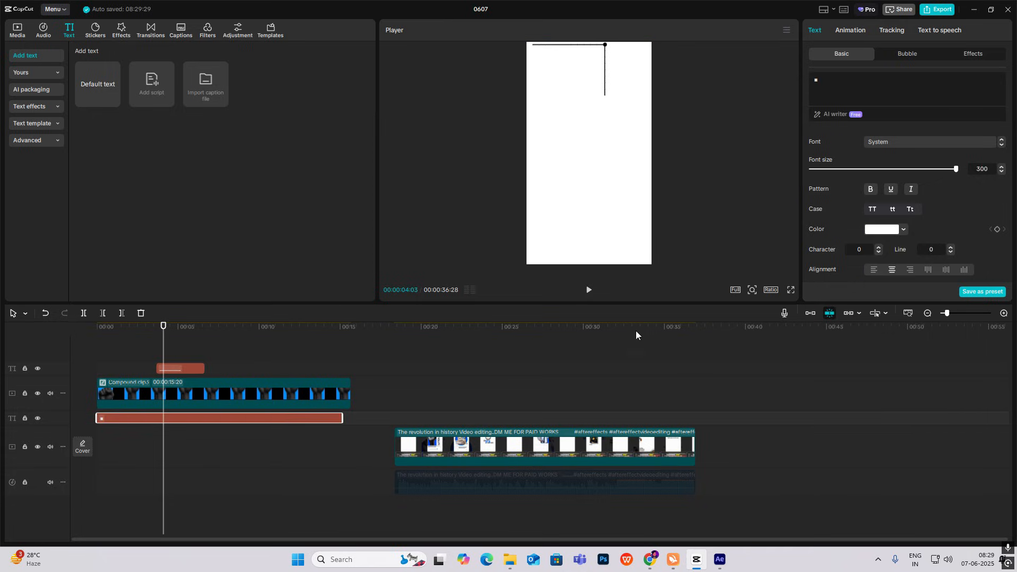
# Check the reference video at 00:00:21:19, then add a text clip above the line clip containing a filled circle symbol
pyautogui.moveTo(416, 408); pyautogui.dragTo(448, 422)
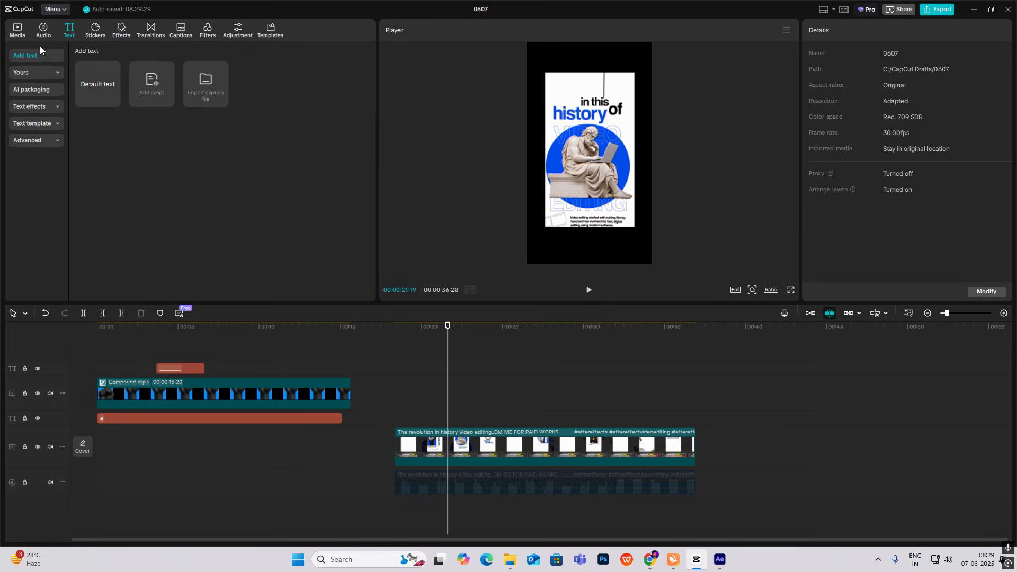
pyautogui.moveTo(118, 101); pyautogui.dragTo(167, 370)
pyautogui.click(179, 348)
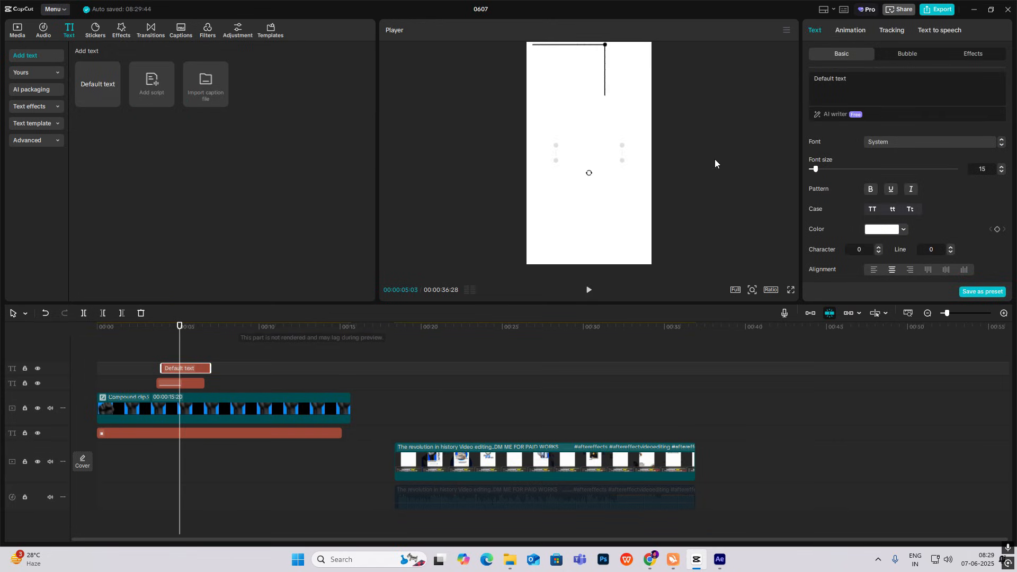
pyautogui.moveTo(900, 88); pyautogui.dragTo(673, 53)
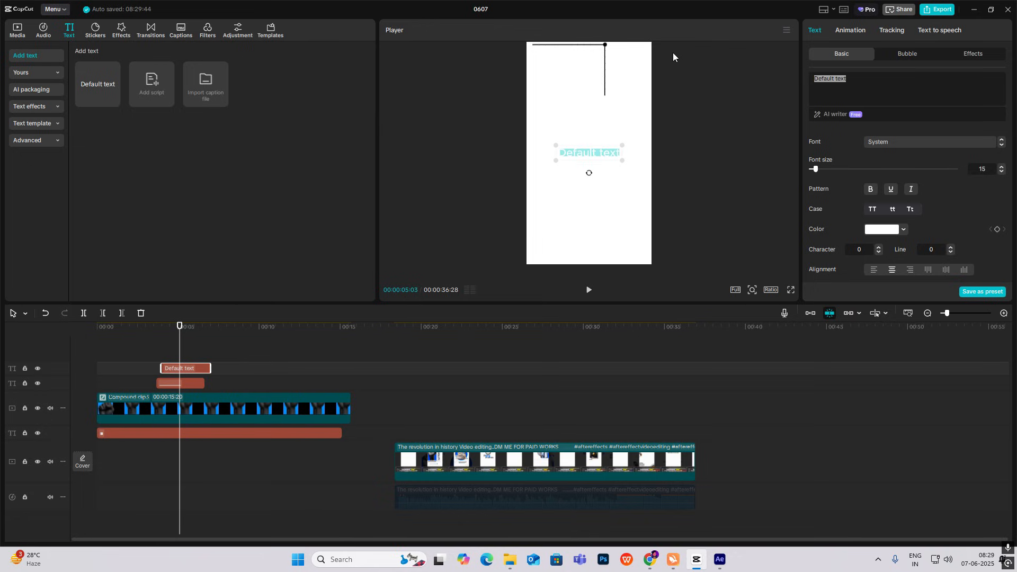
pyautogui.press('super+period')
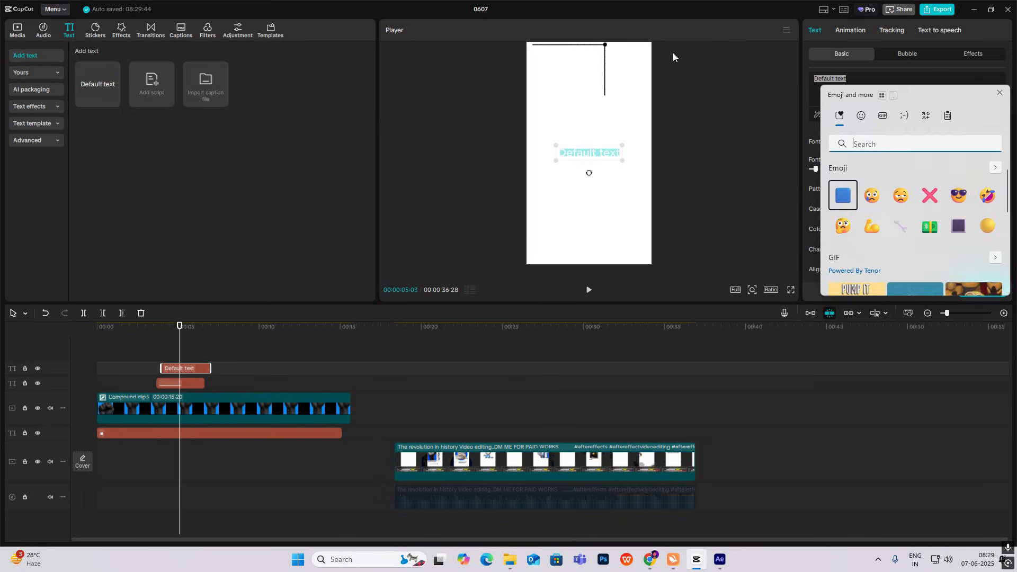
pyautogui.click(925, 115)
pyautogui.click(841, 172)
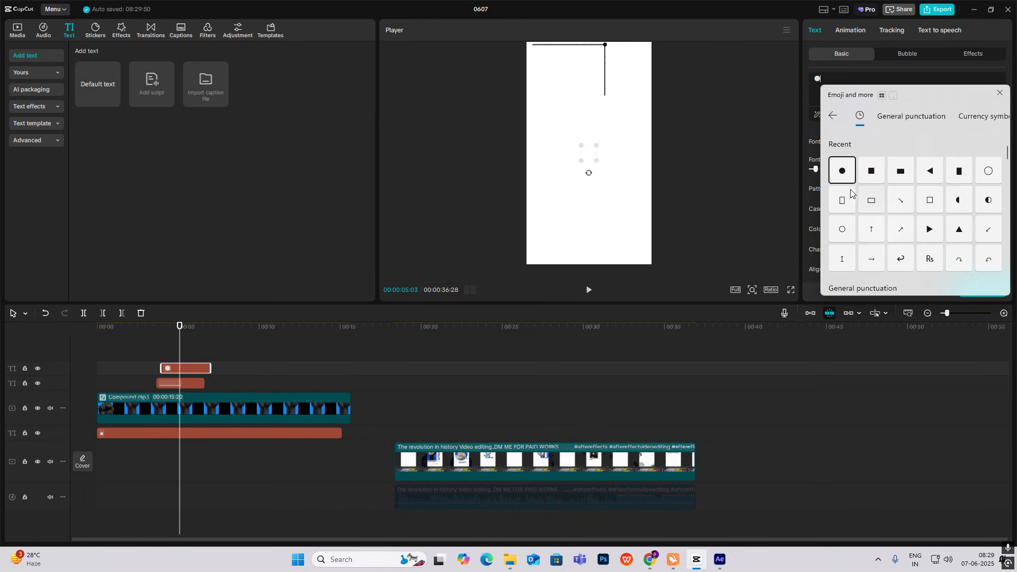
pyautogui.press('Escape')
# Color the circle symbol blue 0090FF, enlarge it on the canvas, and raise its font size to 38
pyautogui.click(879, 231)
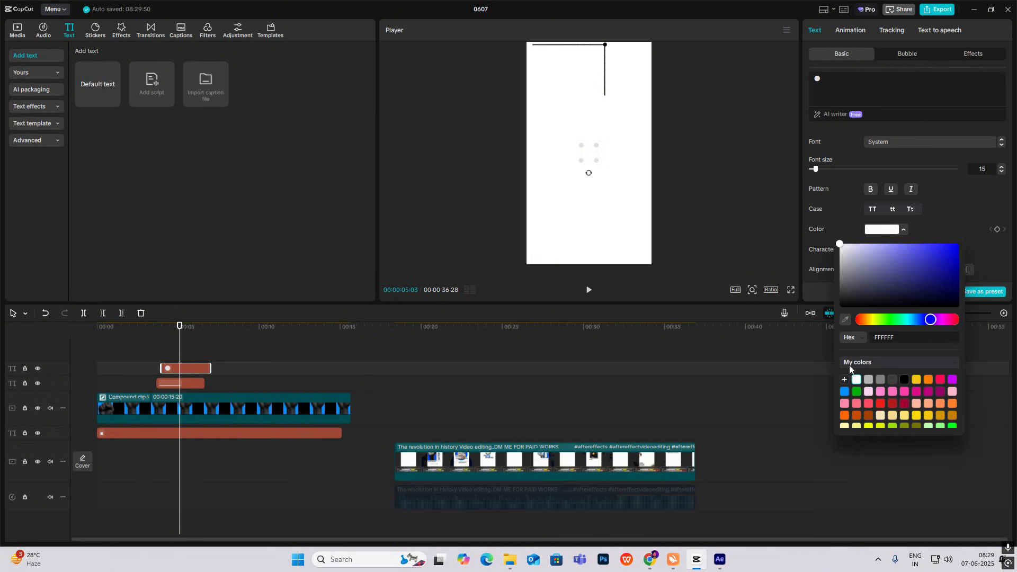
pyautogui.click(844, 392)
pyautogui.moveTo(600, 160); pyautogui.dragTo(630, 192)
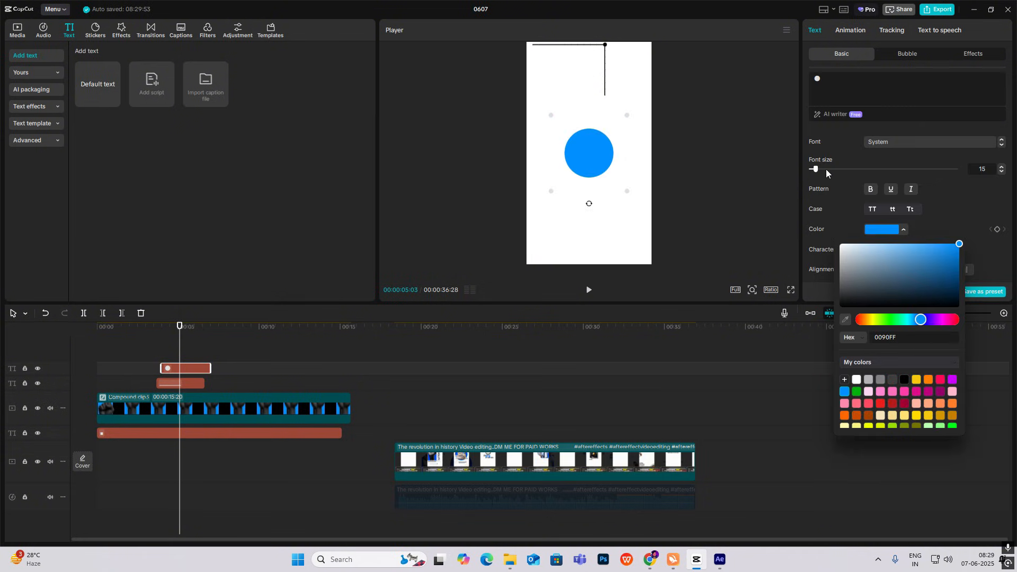
pyautogui.moveTo(826, 170); pyautogui.dragTo(825, 170)
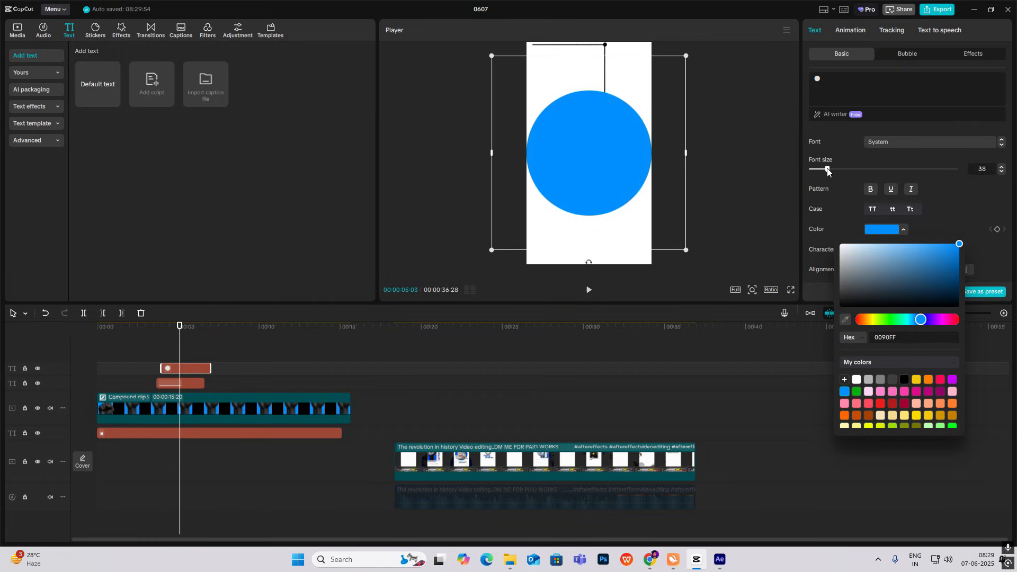
# Set the blue circle's font size to 35 and move it lower on the canvas, below the vertical line
pyautogui.moveTo(581, 136); pyautogui.dragTo(580, 161)
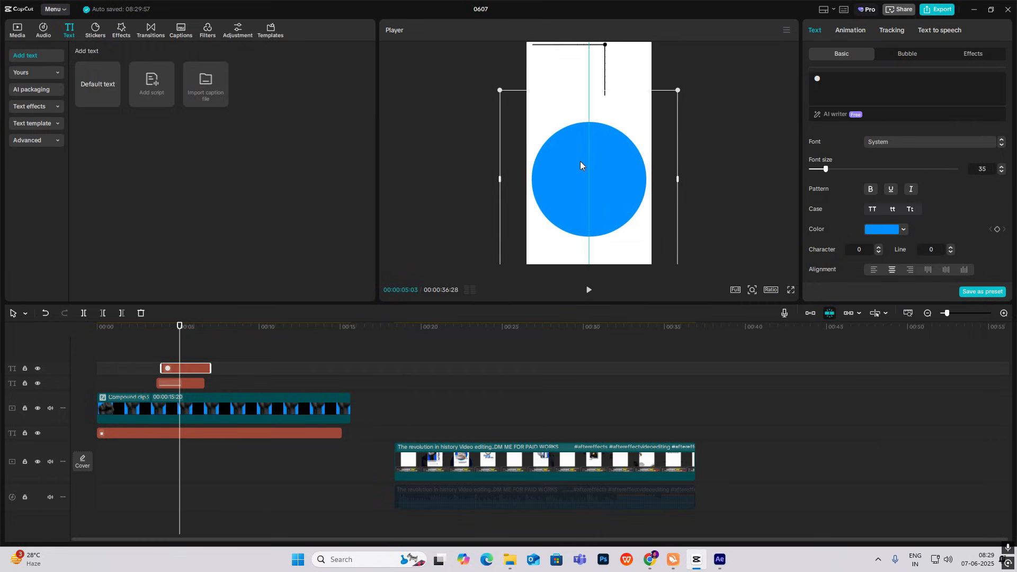
pyautogui.click(729, 158)
# Add the reclining sculpture image on a new track above the circle clip, aligned with the circle clip's start
pyautogui.click(18, 31)
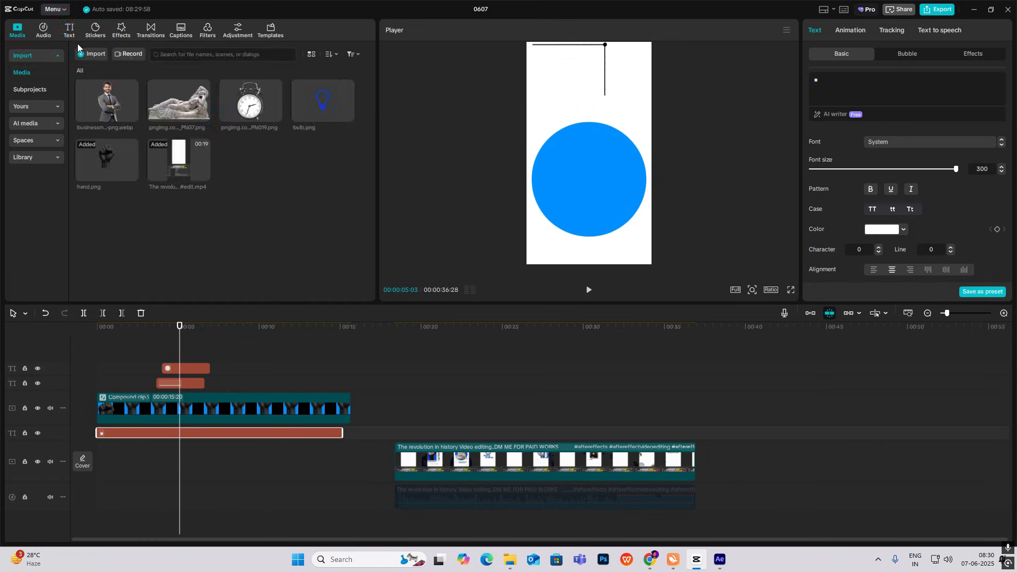
pyautogui.moveTo(185, 108); pyautogui.dragTo(168, 347)
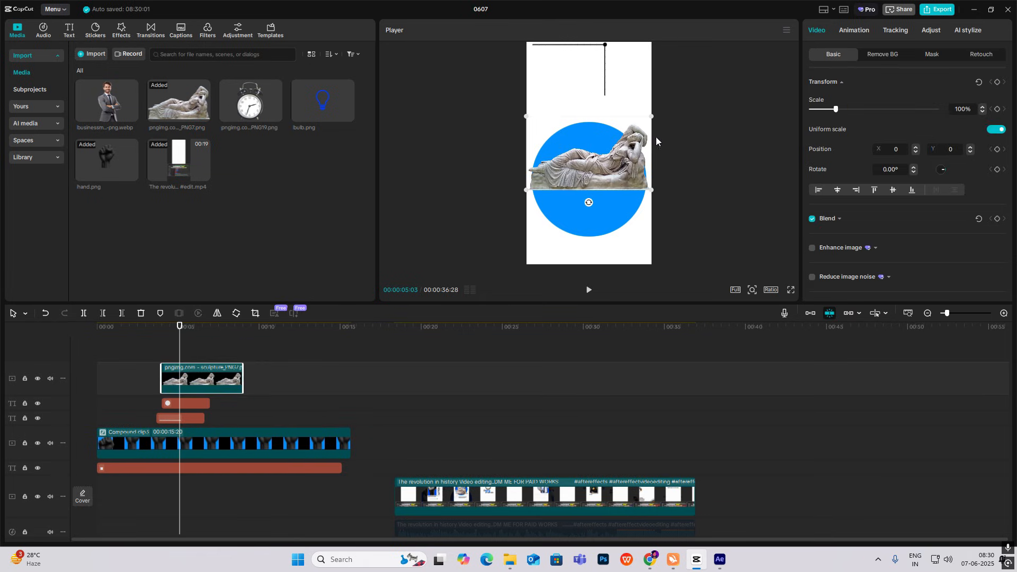
pyautogui.click(632, 128)
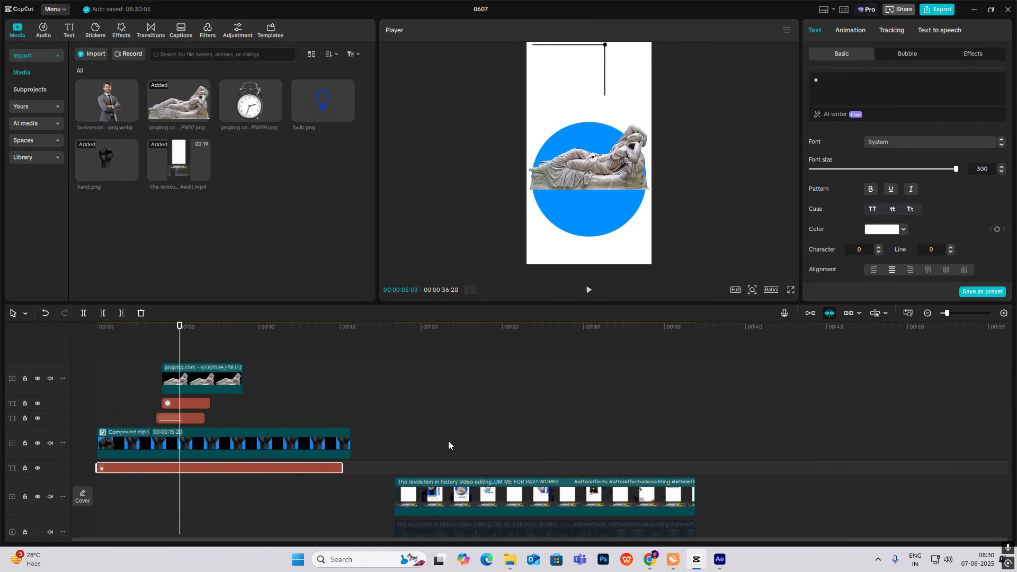
# Add a text clip above the sculpture clip at 00:00:04:00 and replace its text with VIDEO
pyautogui.click(154, 380)
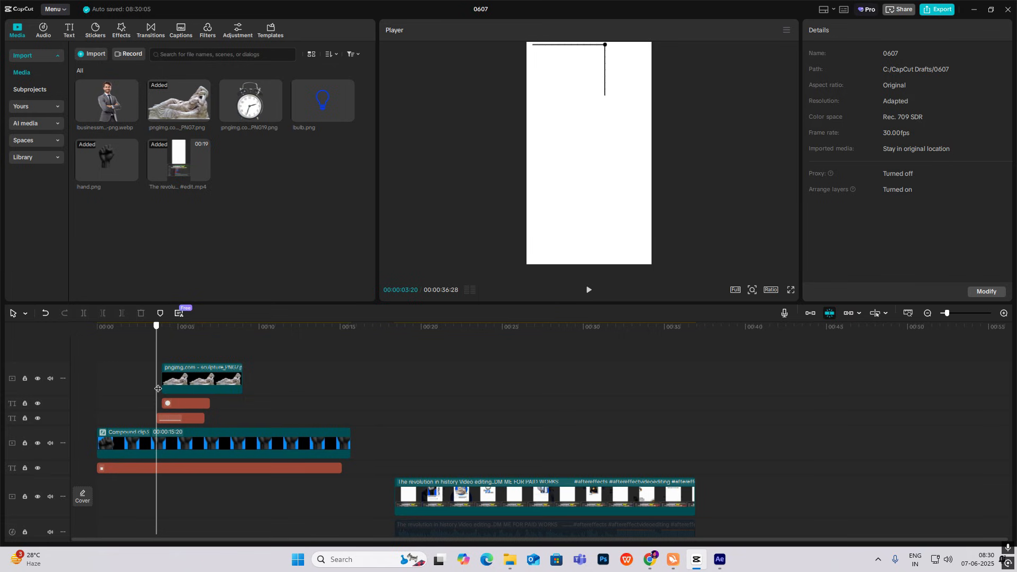
pyautogui.click(164, 394)
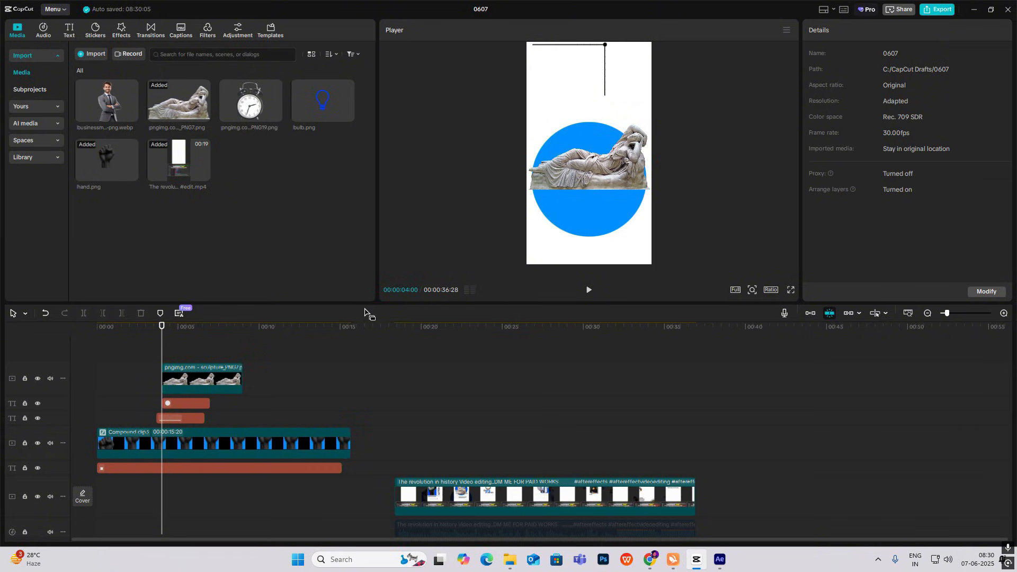
pyautogui.click(69, 31)
pyautogui.moveTo(98, 84); pyautogui.dragTo(163, 354)
pyautogui.hotkey('ctrl', 'a')
pyautogui.write('VIDEO')
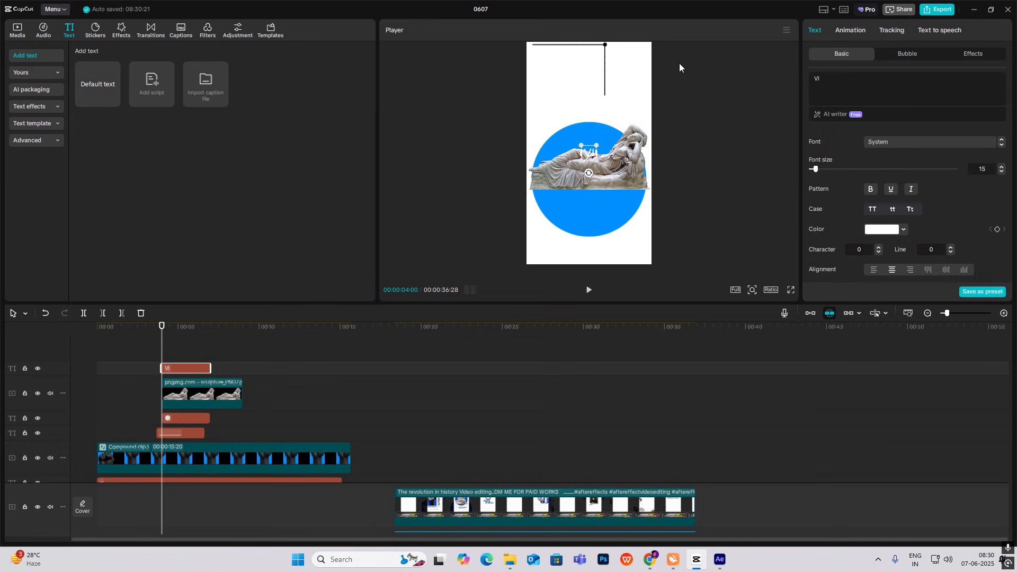
# Format the VIDEO text in bright green bold Montserrat and enlarge it to nearly the canvas width
pyautogui.click(882, 229)
pyautogui.click(952, 425)
pyautogui.click(953, 212)
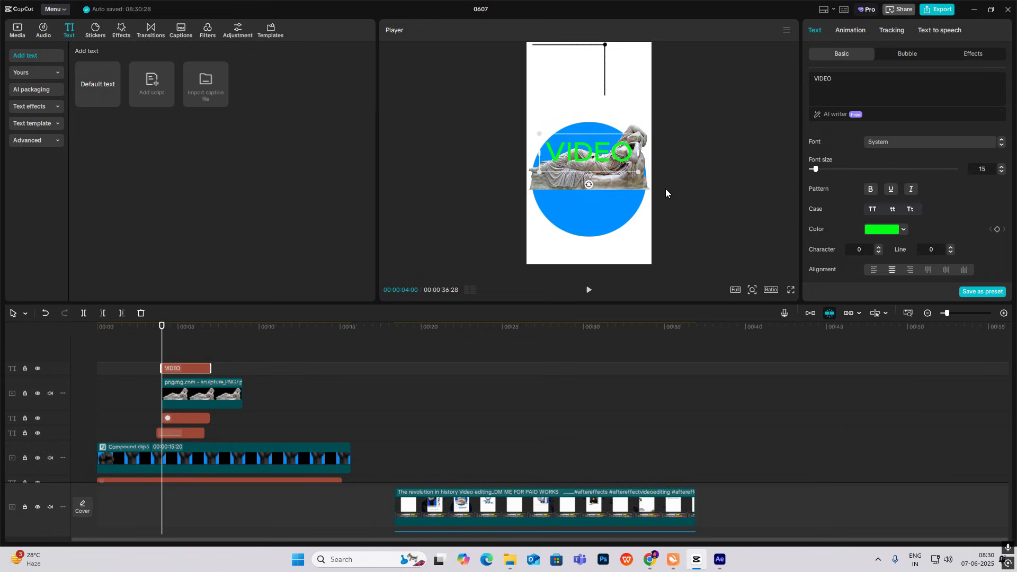
pyautogui.moveTo(639, 172); pyautogui.dragTo(651, 178)
pyautogui.click(871, 193)
pyautogui.scroll(-5, 919, 214)
pyautogui.scroll(5, 919, 214)
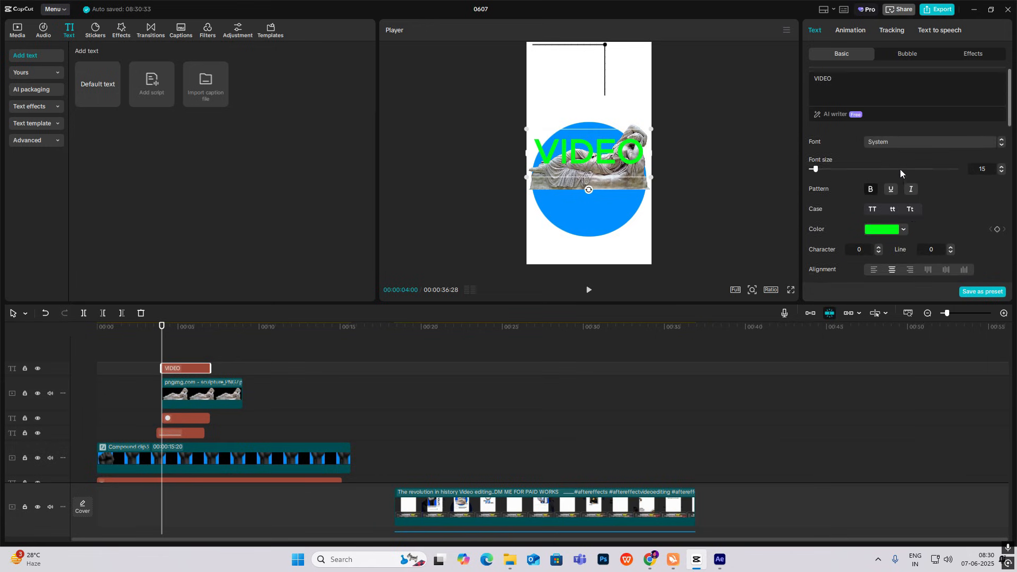
pyautogui.click(904, 142)
pyautogui.click(902, 223)
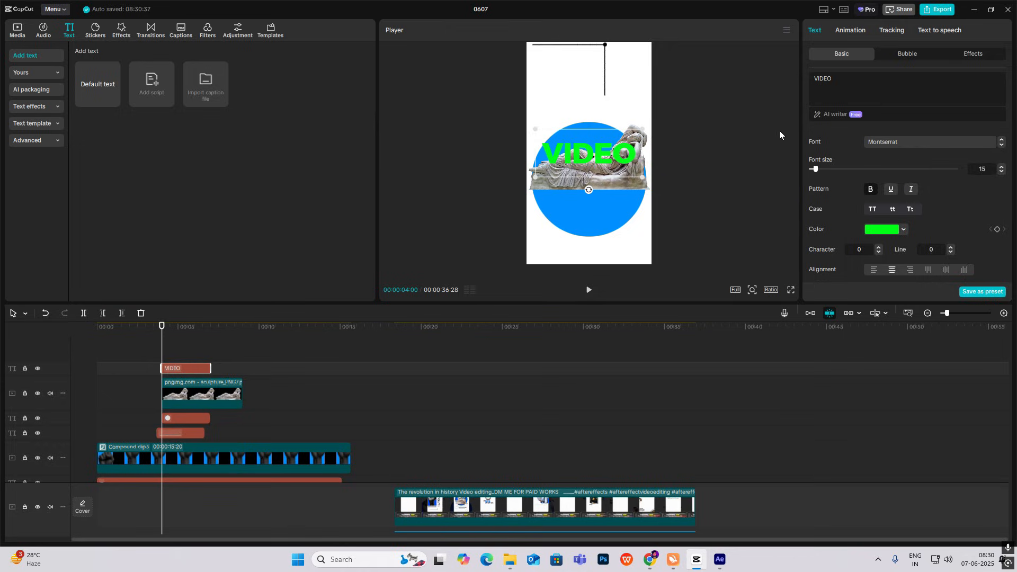
# Add a light cyan stroke with a thickness of 18 to the VIDEO text
pyautogui.scroll(-5, 844, 189)
pyautogui.click(843, 187)
pyautogui.scroll(-1, 835, 177)
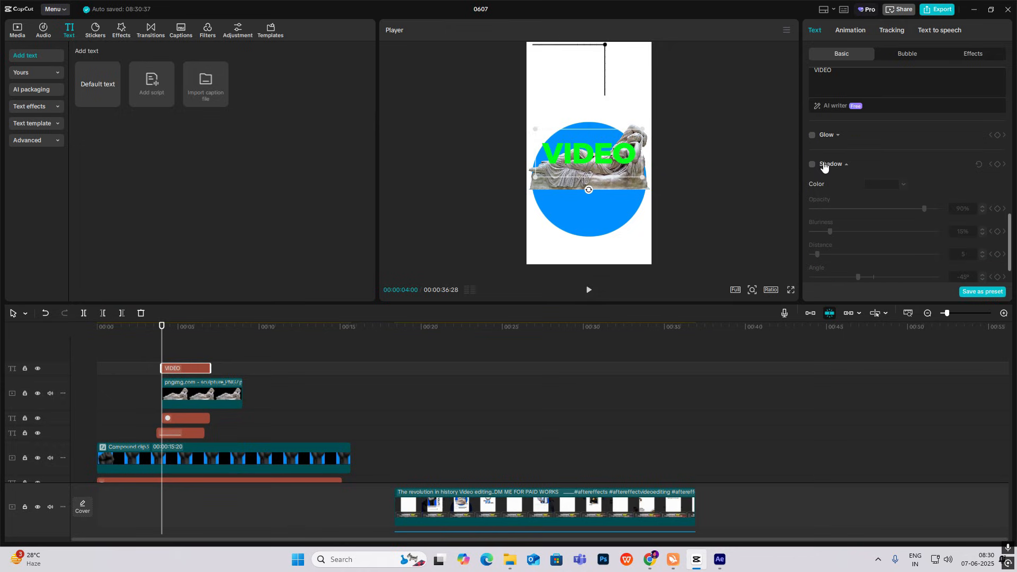
pyautogui.scroll(2, 824, 164)
pyautogui.click(812, 130)
pyautogui.click(874, 153)
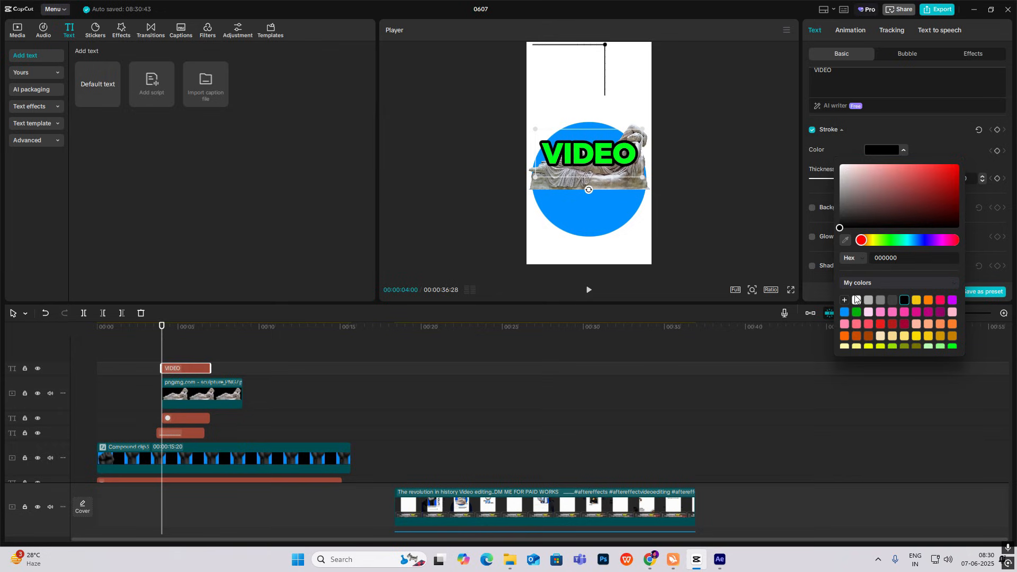
pyautogui.click(845, 312)
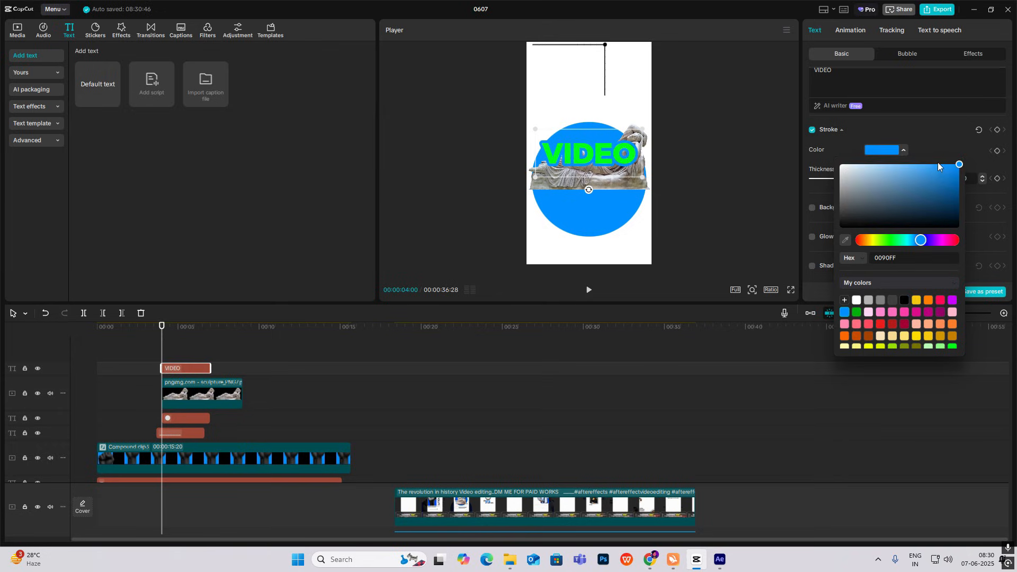
pyautogui.click(896, 167)
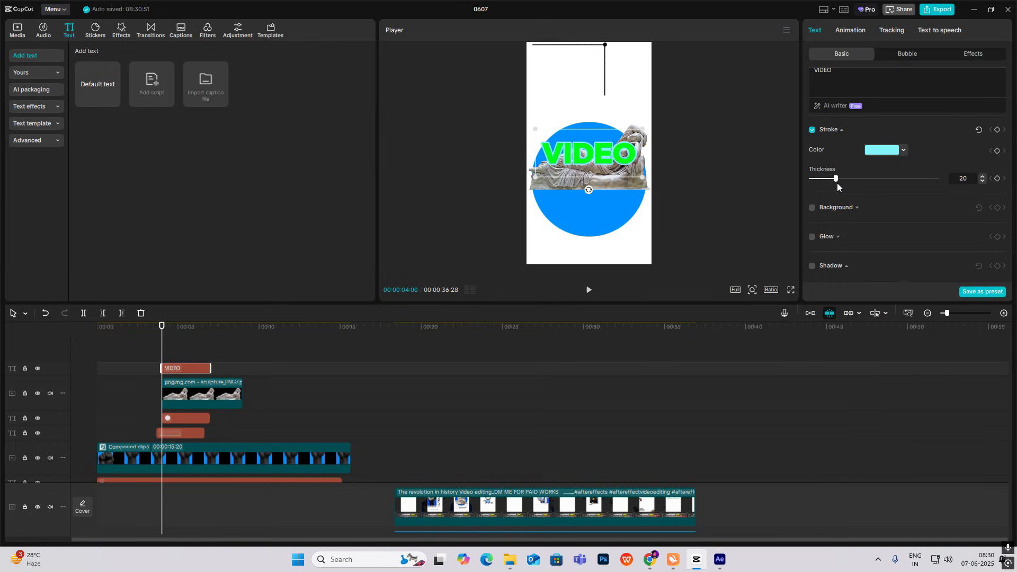
pyautogui.moveTo(836, 182); pyautogui.dragTo(833, 182)
# Extend the VIDEO text clip to 00:00:17:26 and convert it into a compound clip
pyautogui.moveTo(210, 368); pyautogui.dragTo(451, 365)
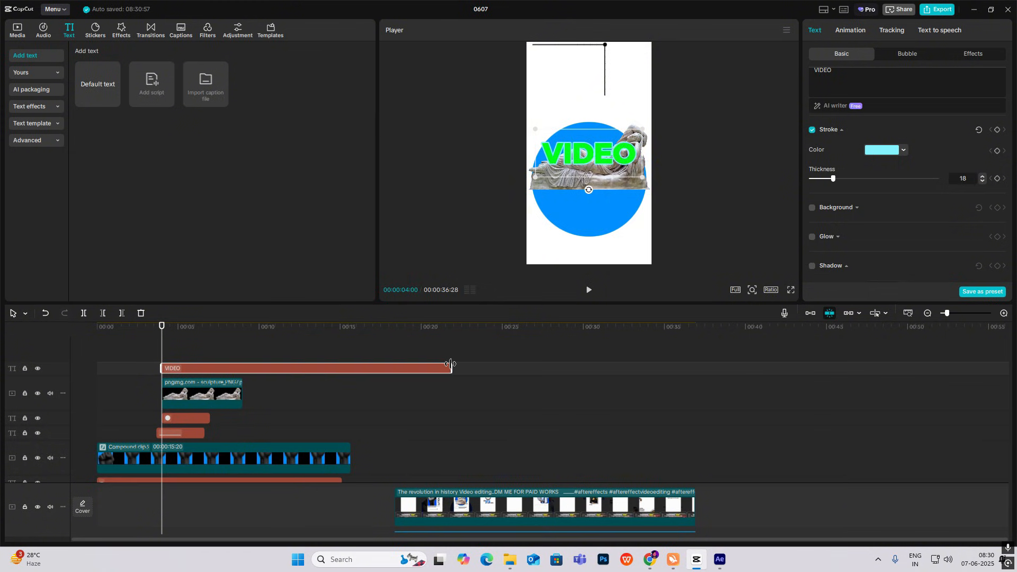
pyautogui.hotkey('alt', 'g')
# Apply a chroma key to the VIDEO compound clip, picking its green fill and setting the intensity to 44
pyautogui.click(844, 30)
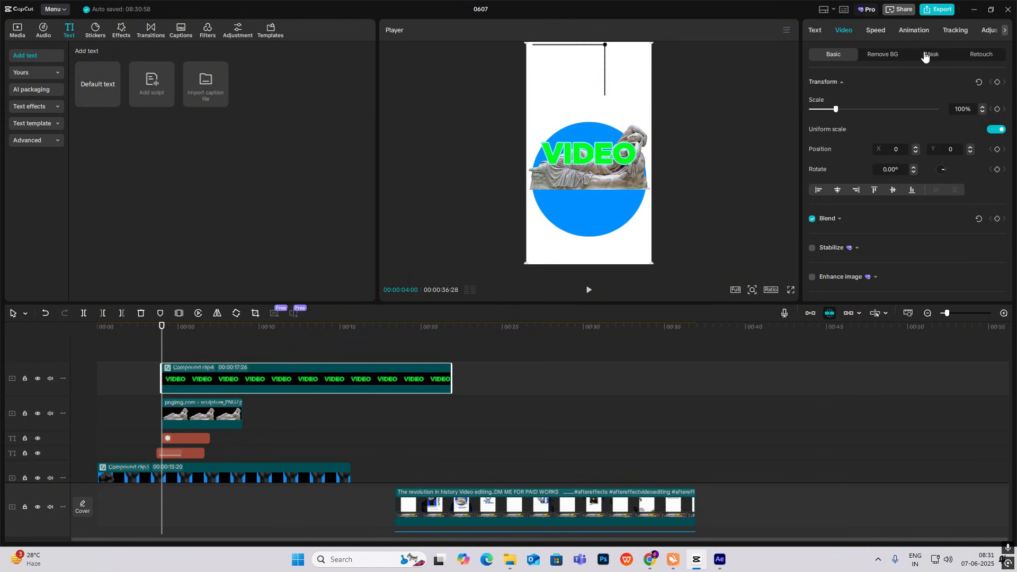
pyautogui.click(932, 54)
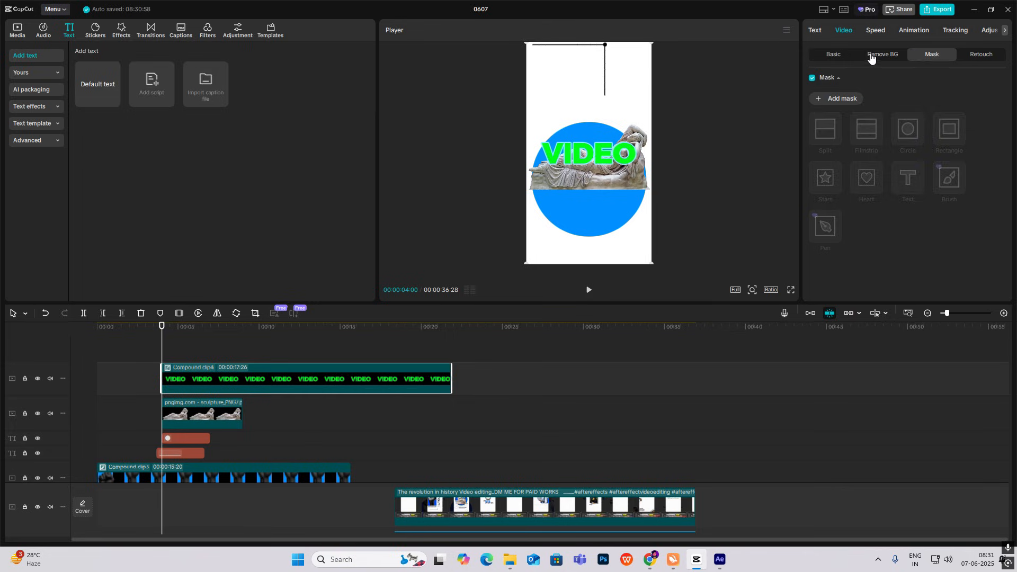
pyautogui.click(875, 57)
pyautogui.click(812, 132)
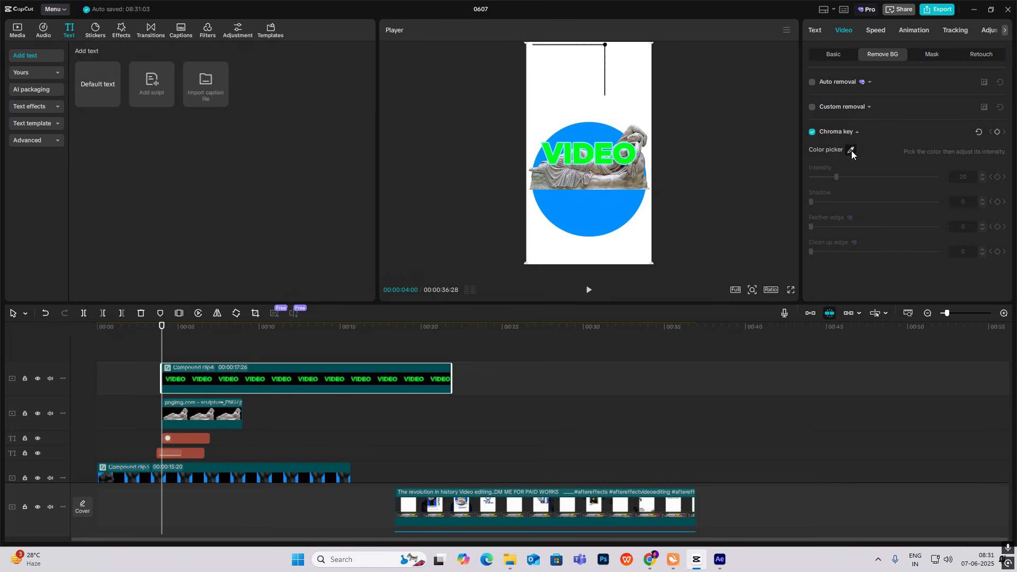
pyautogui.click(566, 155)
pyautogui.moveTo(835, 177); pyautogui.dragTo(866, 177)
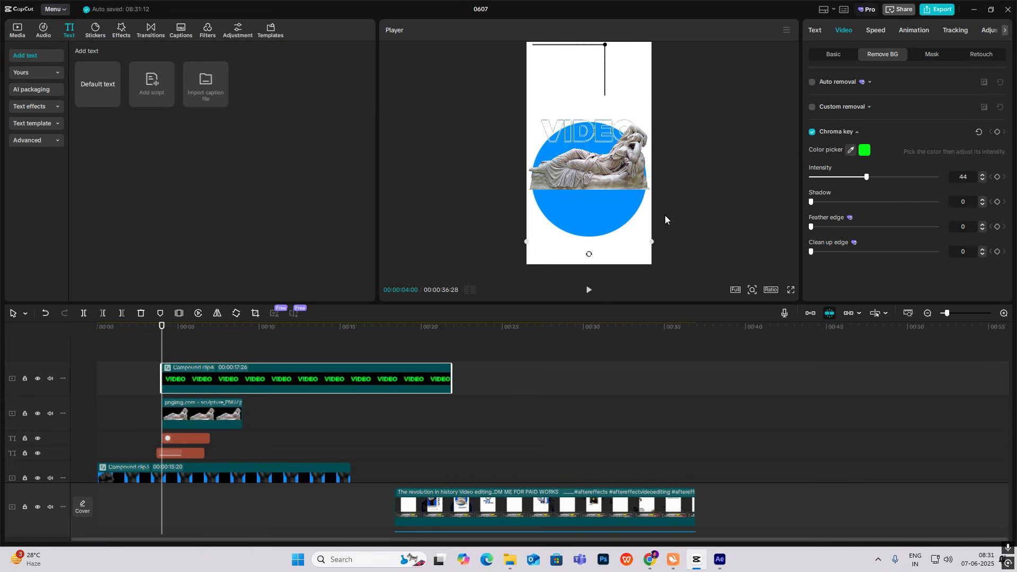
# Move the VIDEO compound clip beneath the sculpture clip, then duplicate it and position one copy over the lower part of the circle
pyautogui.moveTo(191, 385)
pyautogui.mouseDown()
pyautogui.moveTo(191, 451)
pyautogui.moveTo(198, 401)
pyautogui.mouseUp()
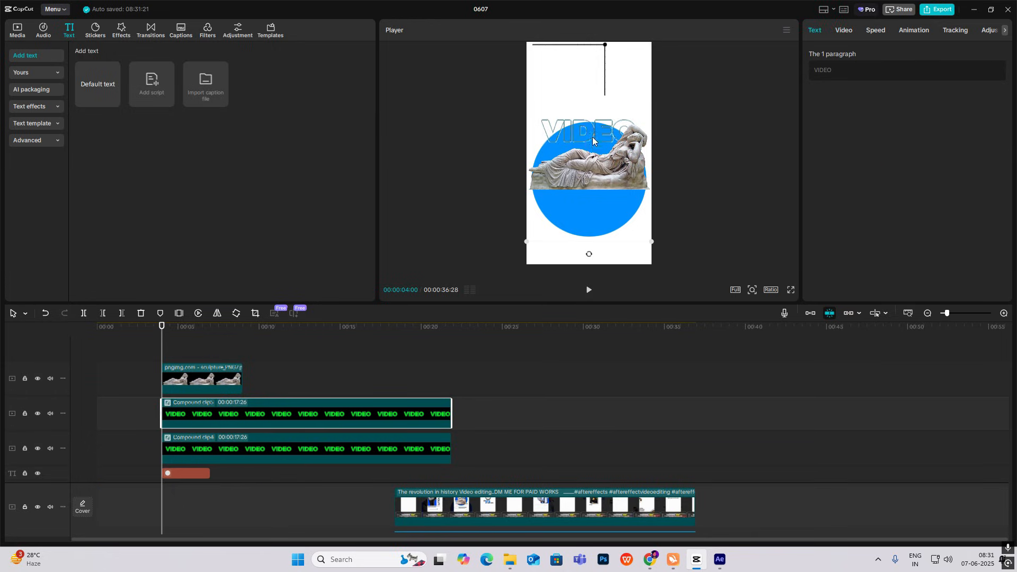
pyautogui.moveTo(594, 136); pyautogui.dragTo(593, 211)
# Open the compound clip of the lower VIDEO text, replace its text with EDITING, and return to the main timeline
pyautogui.doubleClick(163, 409)
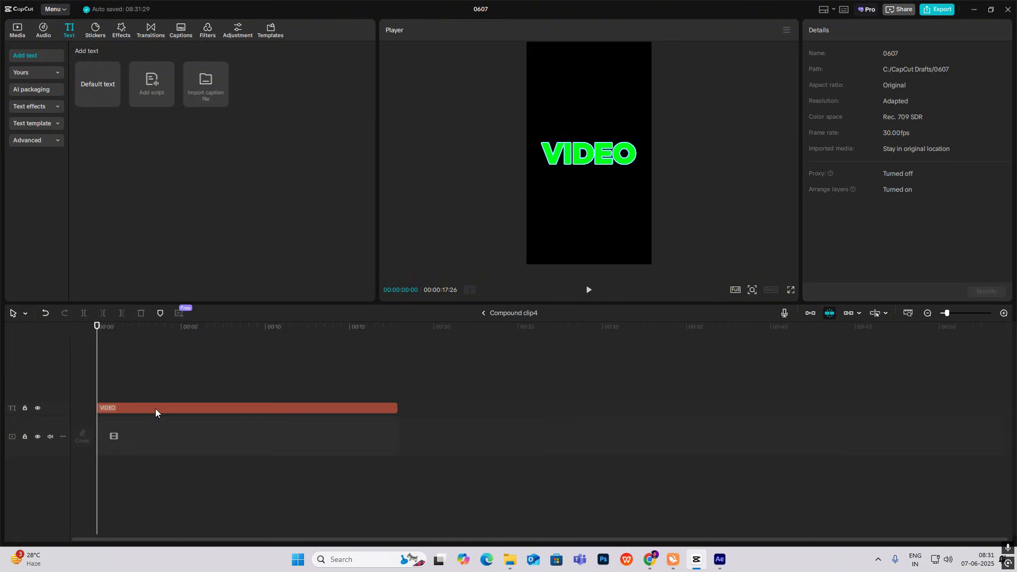
pyautogui.click(155, 409)
pyautogui.click(884, 74)
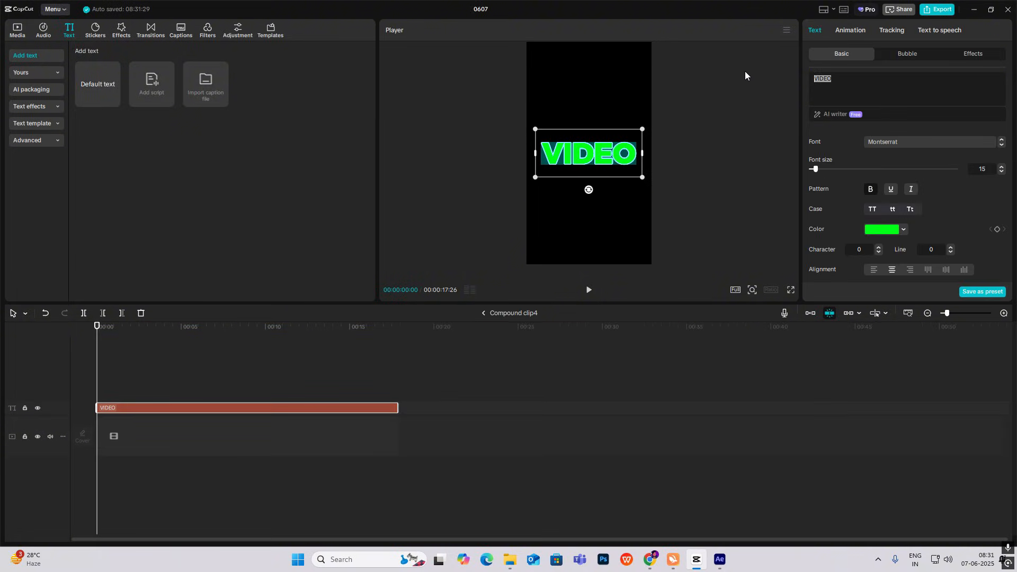
pyautogui.write('EDITING')
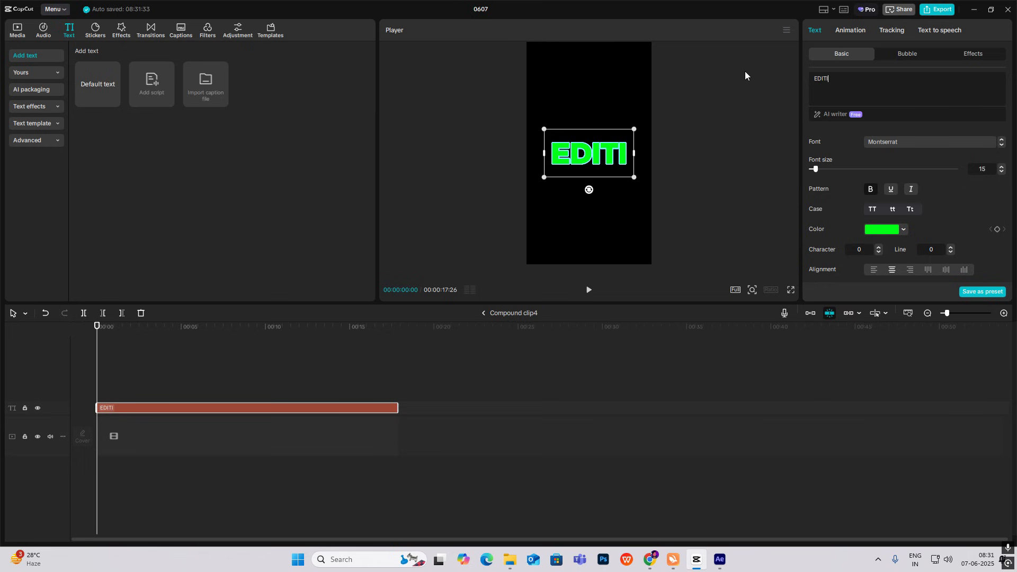
pyautogui.click(483, 314)
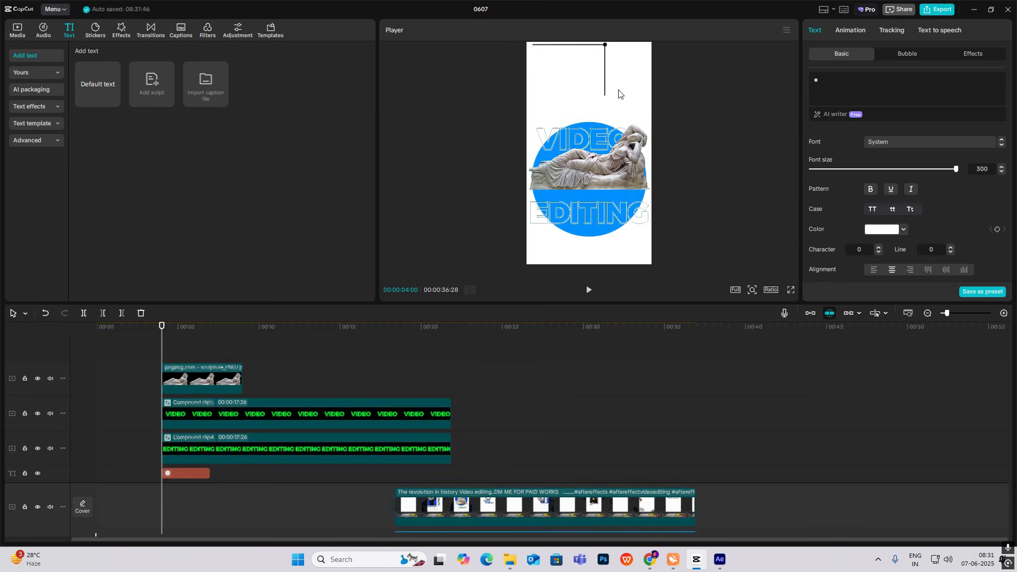
# Extend the sculpture clip's duration to 00:00:13:19
pyautogui.click(202, 389)
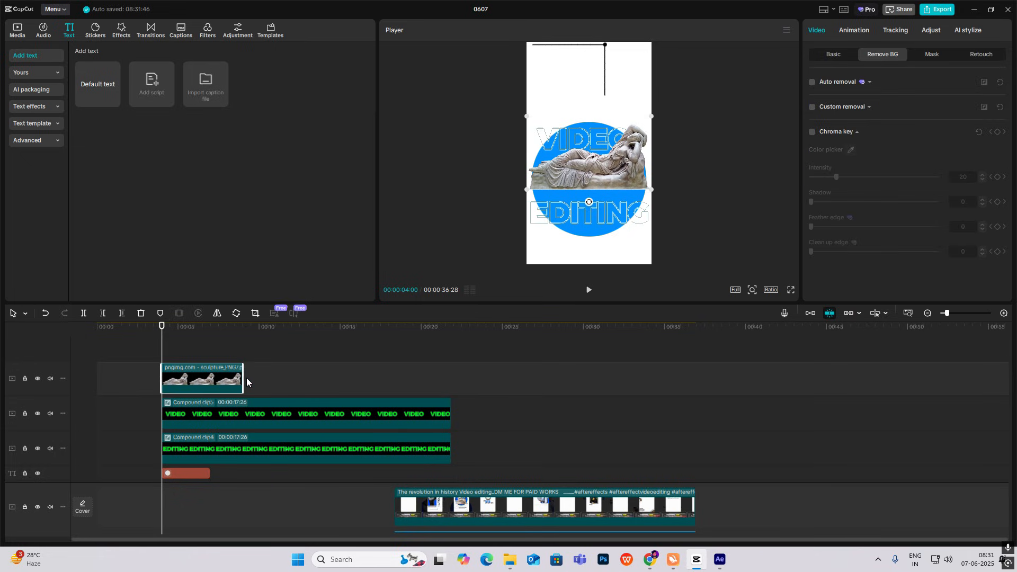
pyautogui.moveTo(243, 381); pyautogui.dragTo(383, 381)
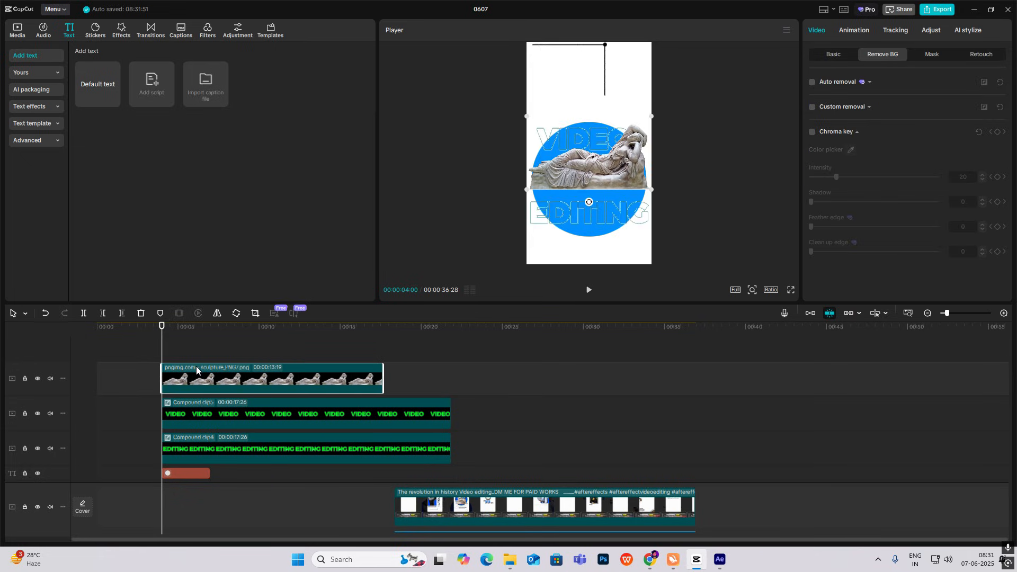
# Apply the Type 2 entrance animation to the vertical line clip and play back the result
pyautogui.scroll(-2, 193, 377)
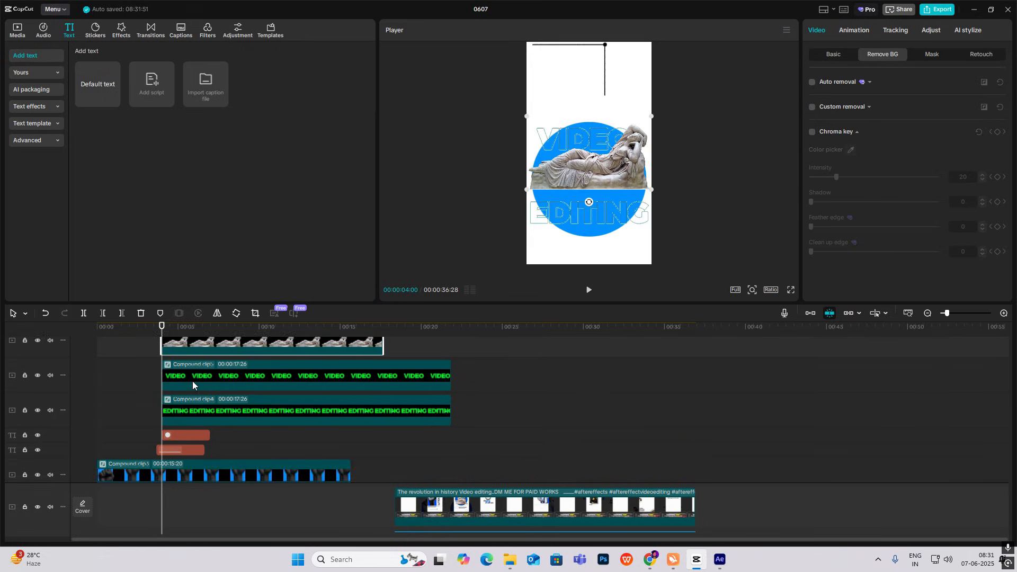
pyautogui.click(134, 427)
pyautogui.moveTo(134, 427); pyautogui.dragTo(161, 435)
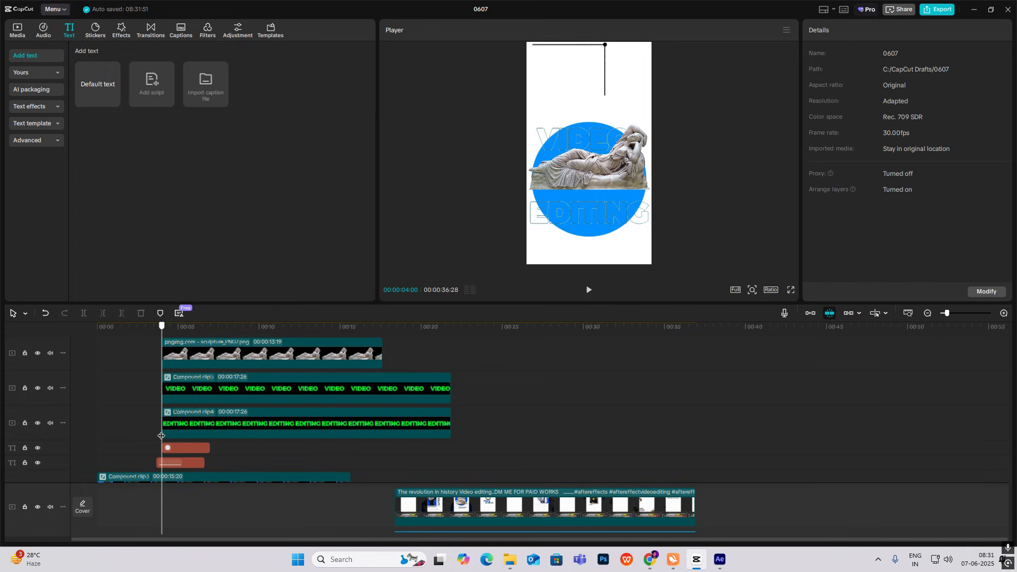
pyautogui.click(1004, 313)
pyautogui.click(146, 425)
pyautogui.moveTo(146, 425); pyautogui.dragTo(153, 425)
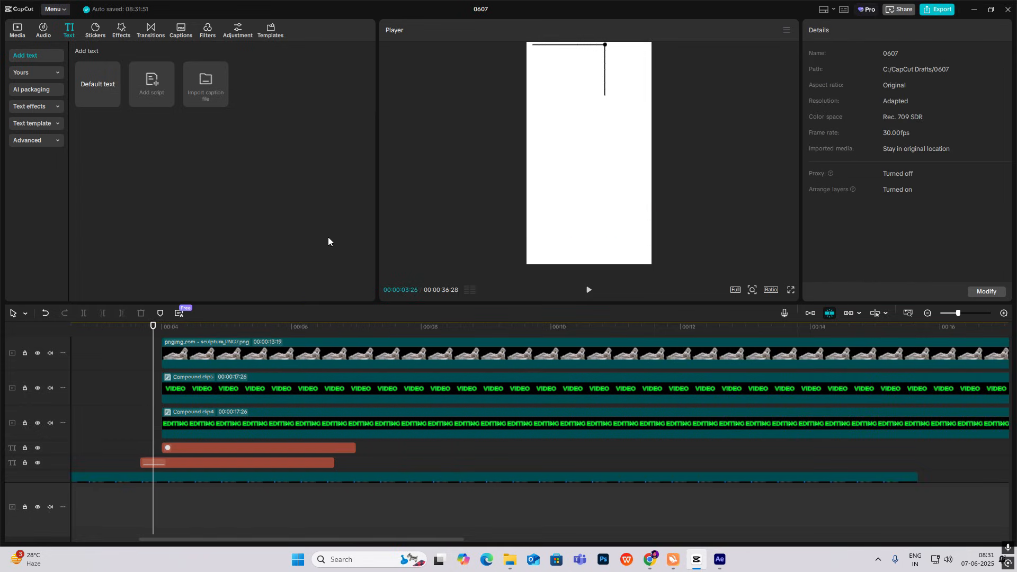
pyautogui.click(157, 466)
pyautogui.click(859, 32)
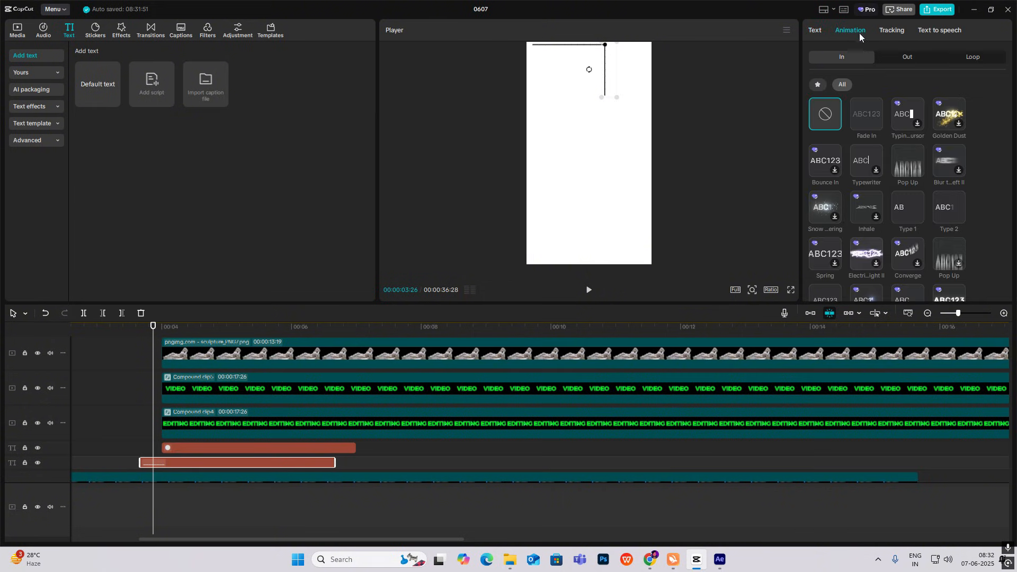
pyautogui.click(951, 205)
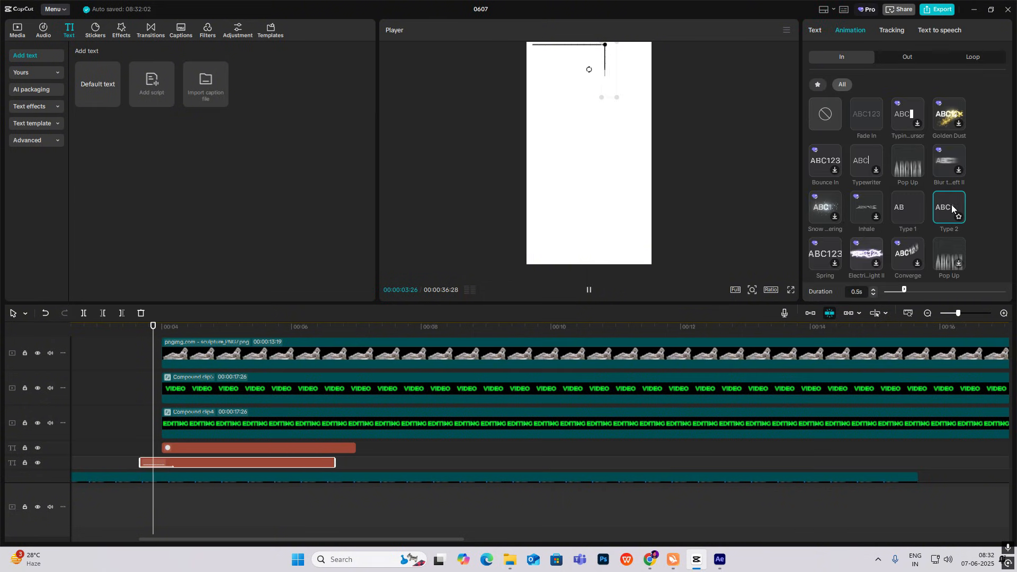
pyautogui.click(128, 426)
pyautogui.moveTo(154, 465); pyautogui.dragTo(220, 422)
pyautogui.click(124, 445)
pyautogui.press('space')
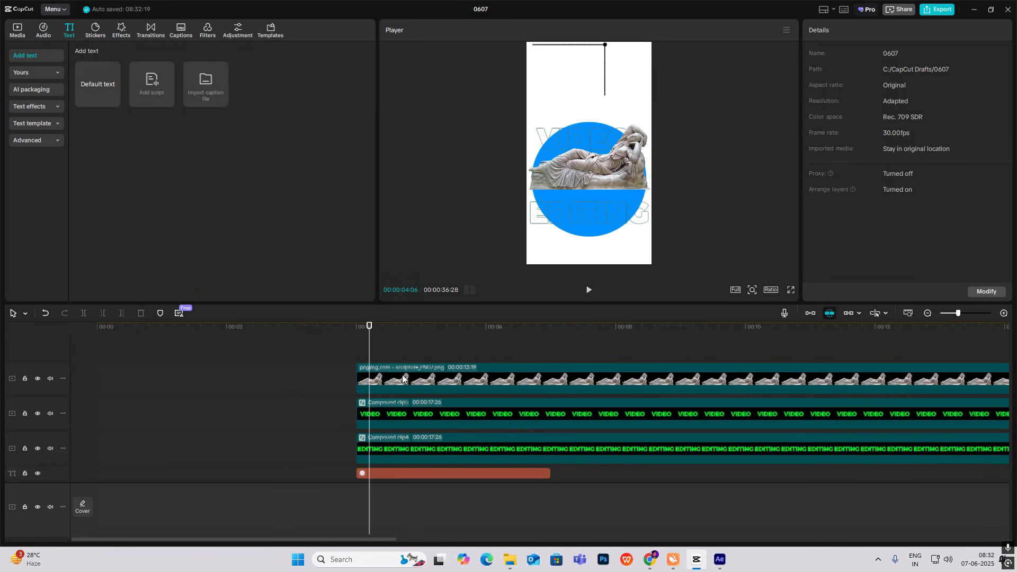
# Apply the Fade In entrance animation to the blue circle clip
pyautogui.scroll(-2, 398, 403)
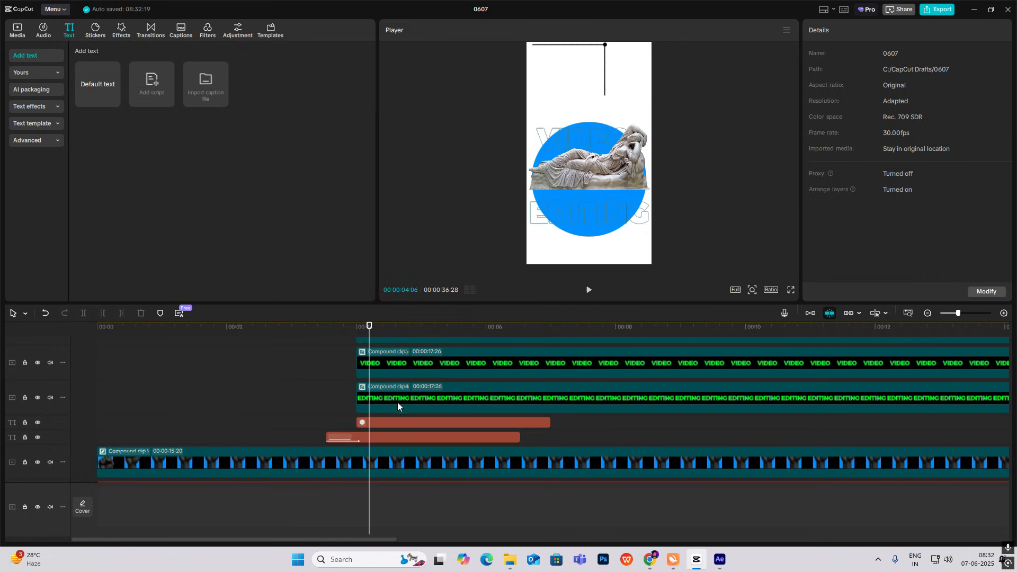
pyautogui.click(376, 423)
pyautogui.click(850, 31)
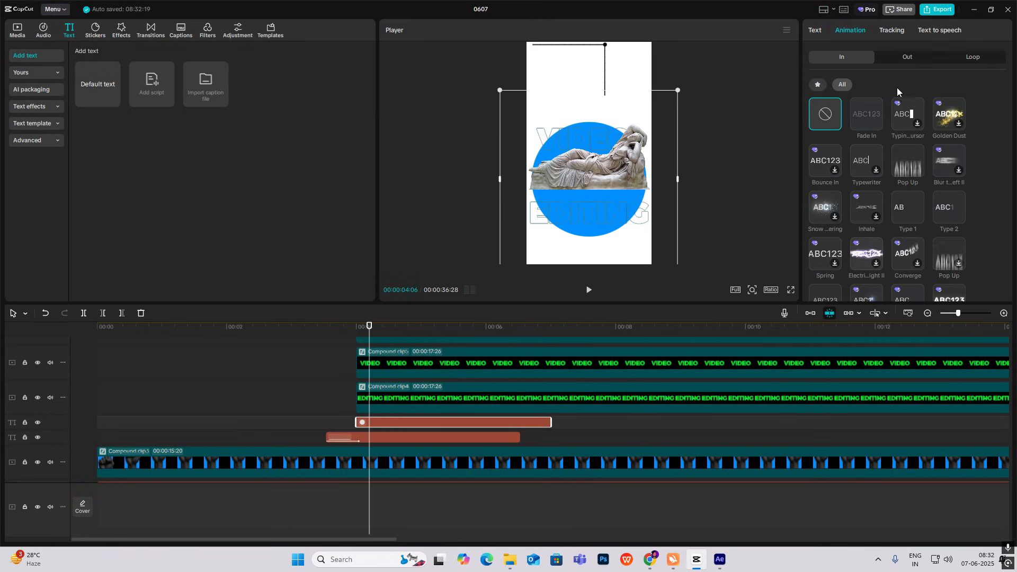
pyautogui.click(874, 122)
pyautogui.scroll(2, 414, 377)
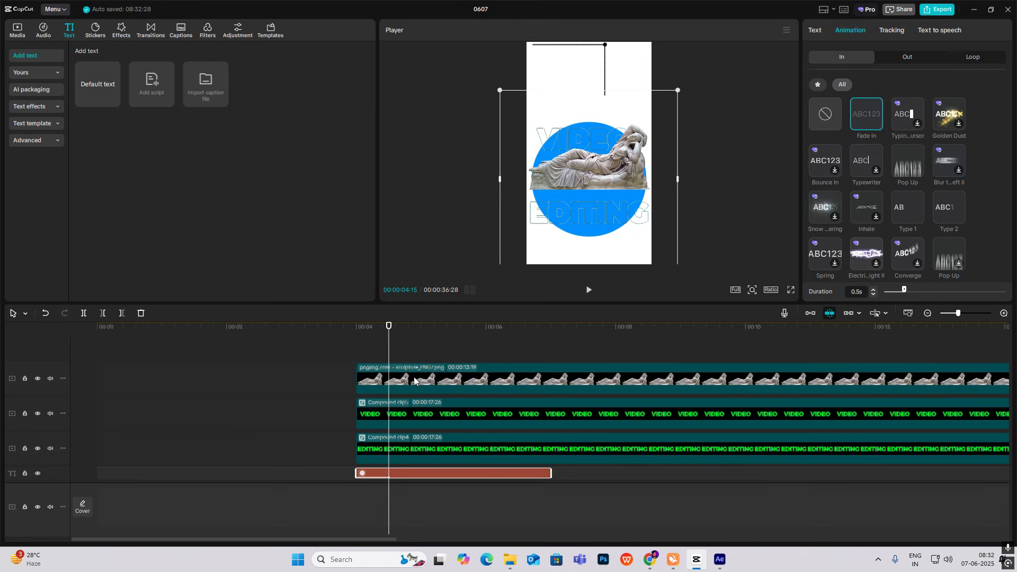
# Apply the Fade In entrance animation to the sculpture clip and play back the result
pyautogui.click(414, 376)
pyautogui.click(867, 34)
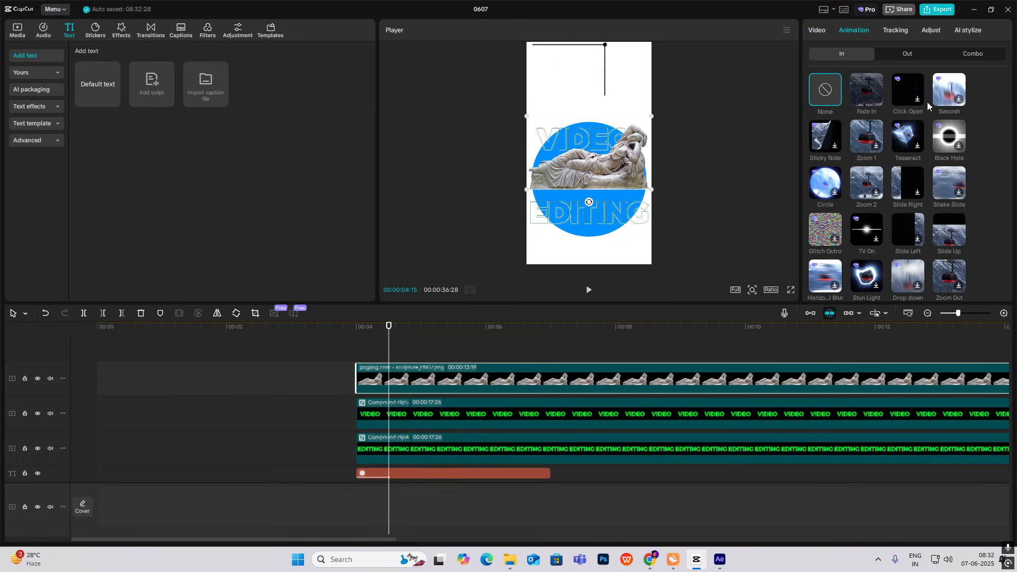
pyautogui.click(865, 97)
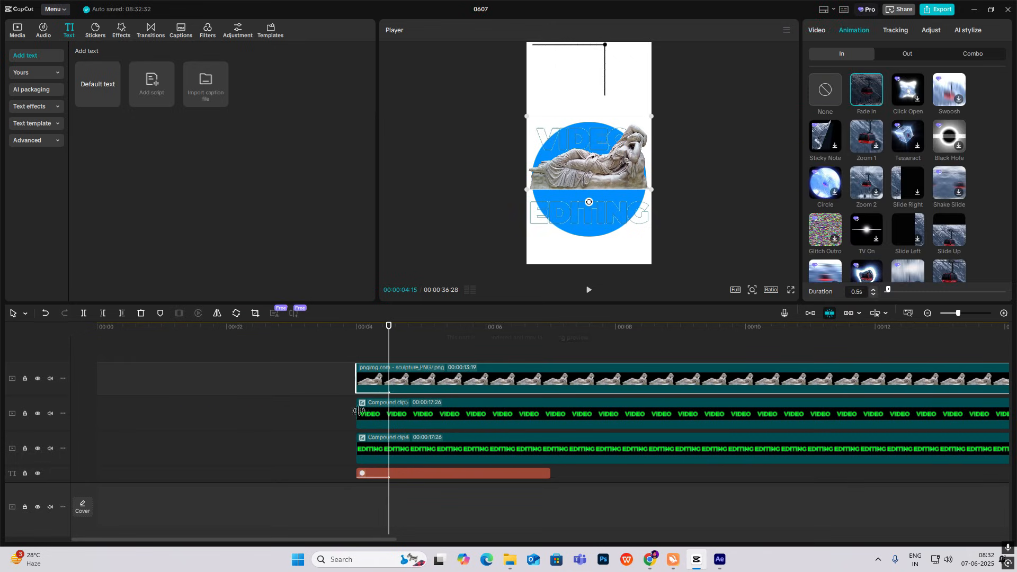
pyautogui.click(337, 414)
pyautogui.press('space')
pyautogui.press('space')
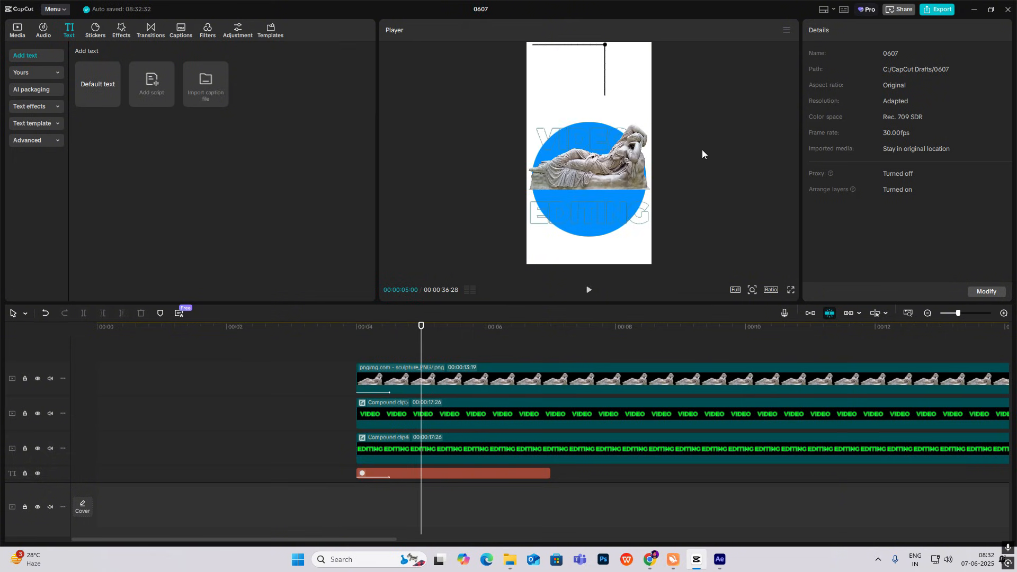
# Split the first scene's compound clip at 00:00:04:17
pyautogui.scroll(-3, 447, 379)
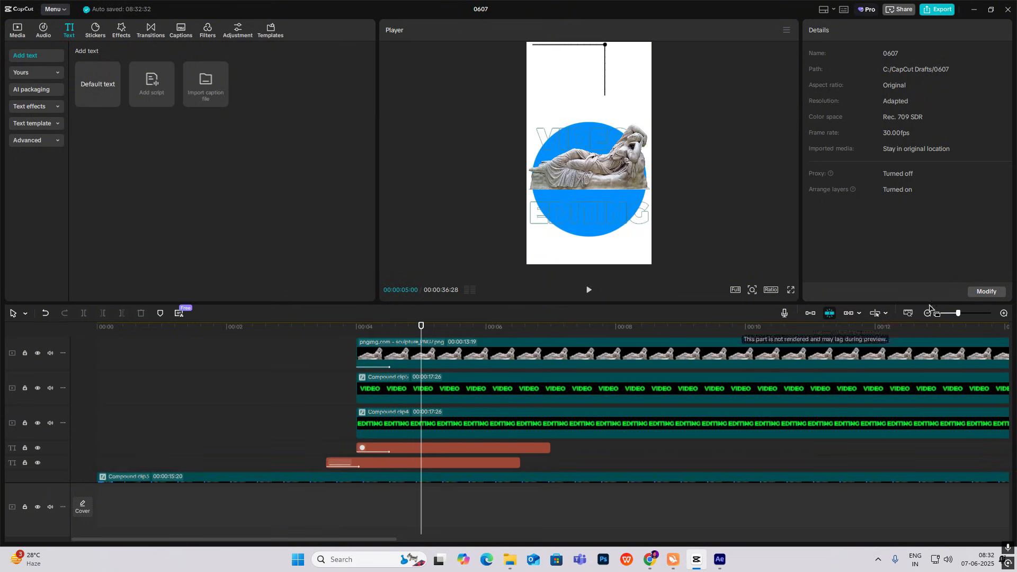
pyautogui.click(928, 313)
pyautogui.click(928, 313)
pyautogui.moveTo(307, 427); pyautogui.dragTo(110, 420)
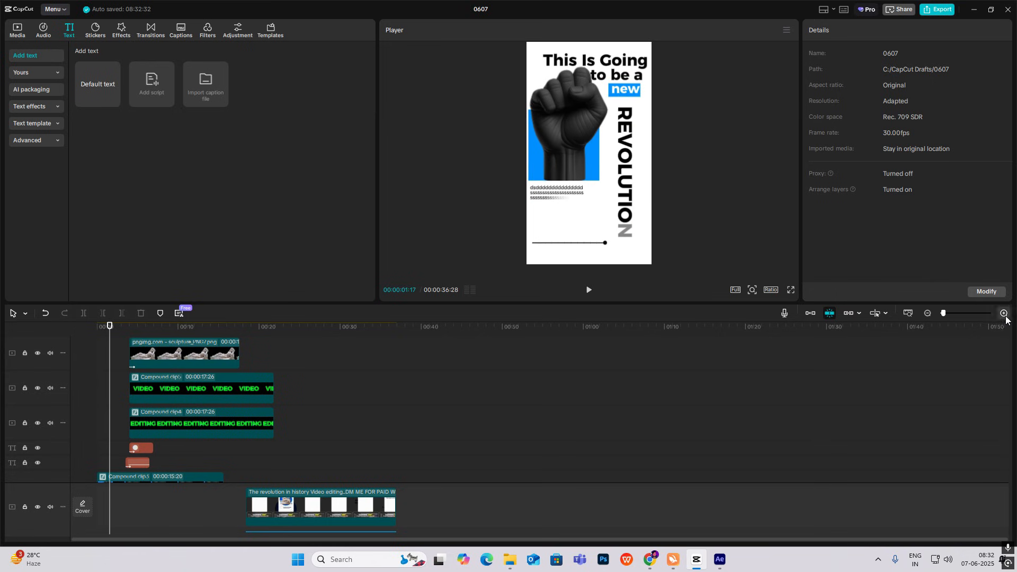
pyautogui.click(1004, 316)
pyautogui.click(1005, 316)
pyautogui.scroll(1, 402, 427)
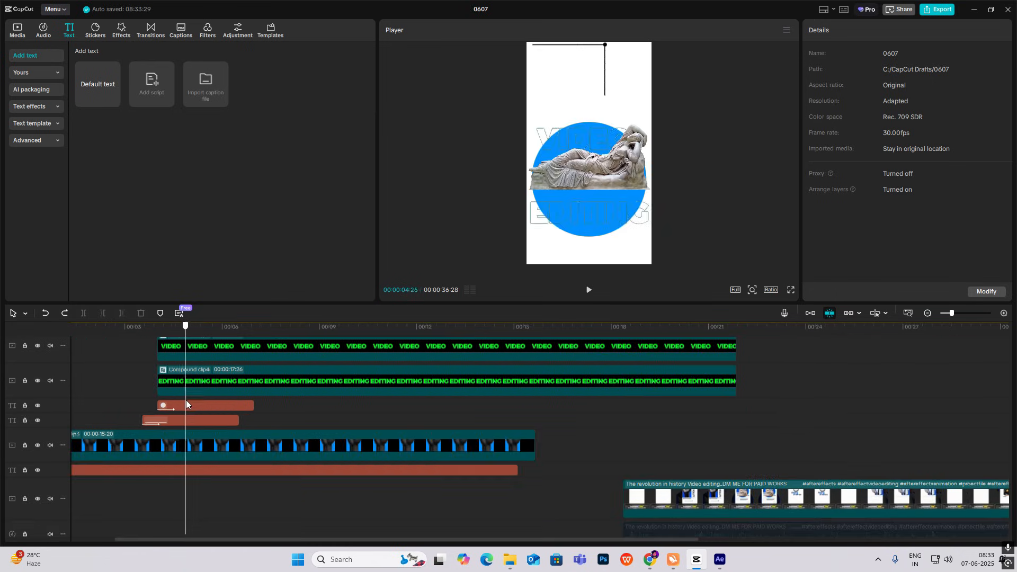
pyautogui.moveTo(186, 400)
pyautogui.mouseDown()
pyautogui.moveTo(156, 407)
pyautogui.moveTo(175, 407)
pyautogui.mouseUp()
pyautogui.scroll(1, 193, 371)
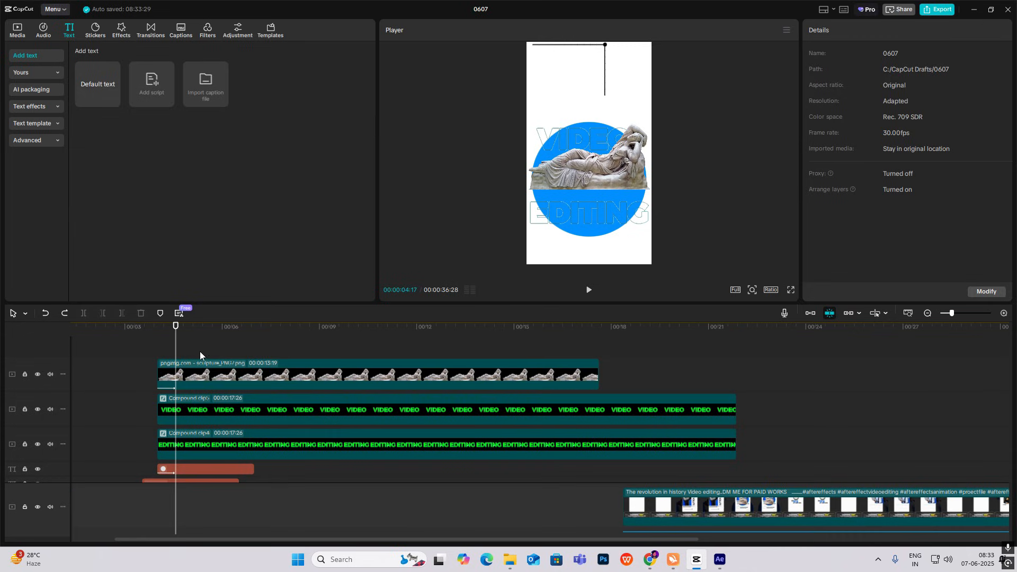
pyautogui.moveTo(199, 351); pyautogui.dragTo(194, 450)
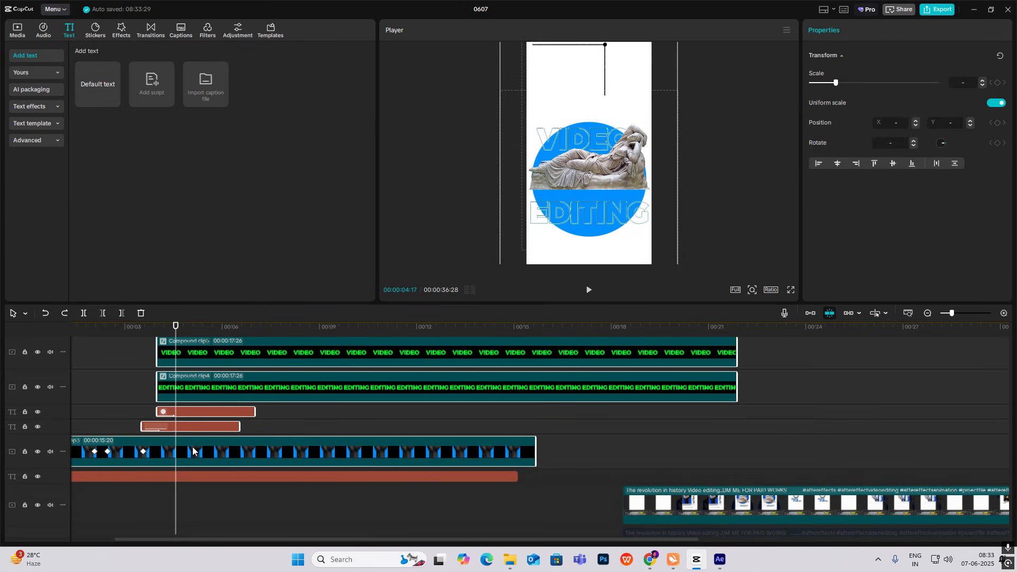
pyautogui.click(192, 451)
pyautogui.scroll(2, 204, 392)
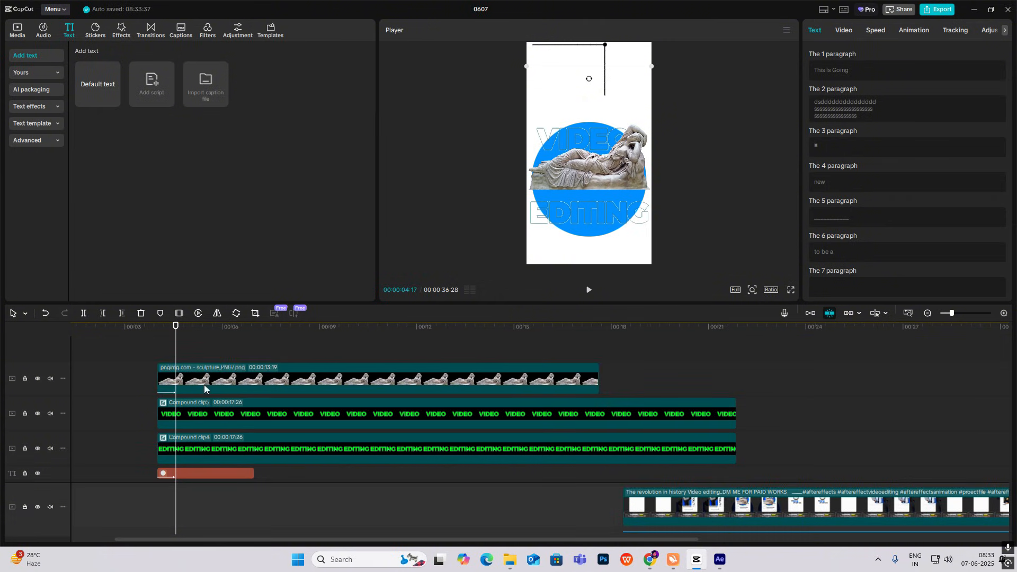
# Combine all second-scene clips and the split remainder of the first scene's compound clip into one compound clip
pyautogui.moveTo(202, 350)
pyautogui.mouseDown()
pyautogui.moveTo(201, 560)
pyautogui.moveTo(191, 427)
pyautogui.moveTo(194, 445)
pyautogui.mouseUp()
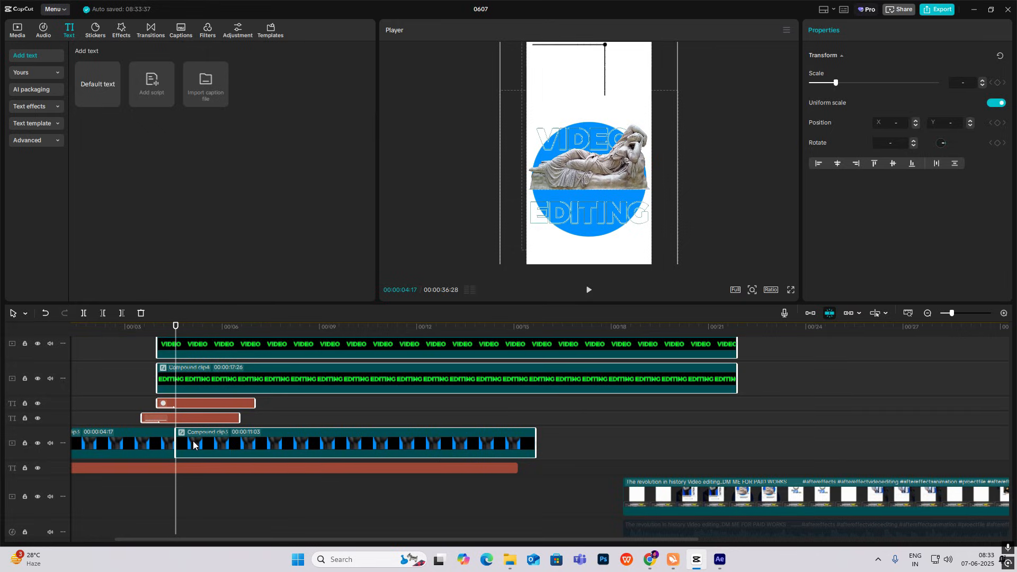
pyautogui.hotkey('alt', 'g')
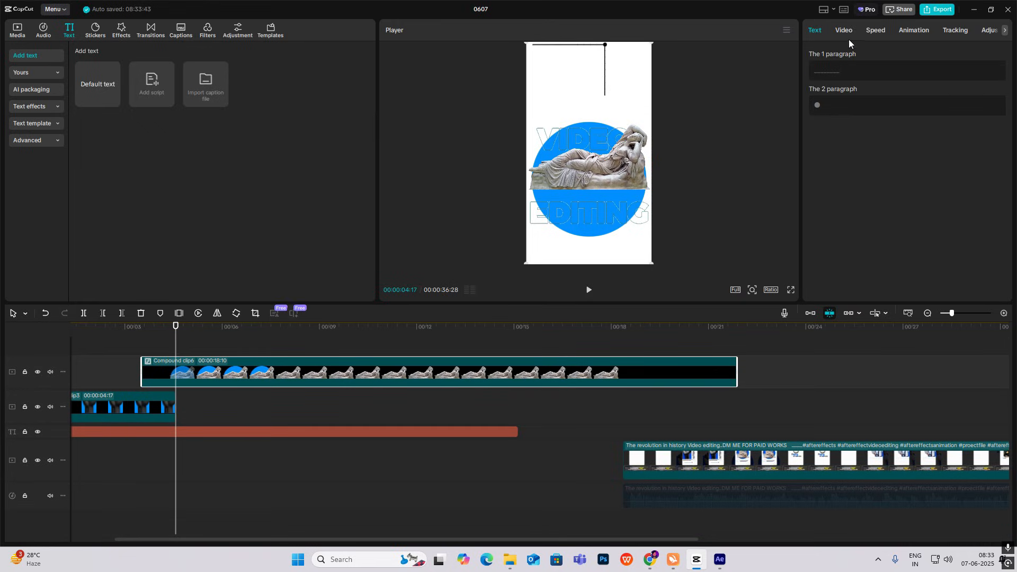
# Shift the new compound clip left to X -160 at 00:00:05:28 as a second position keyframe
pyautogui.click(850, 31)
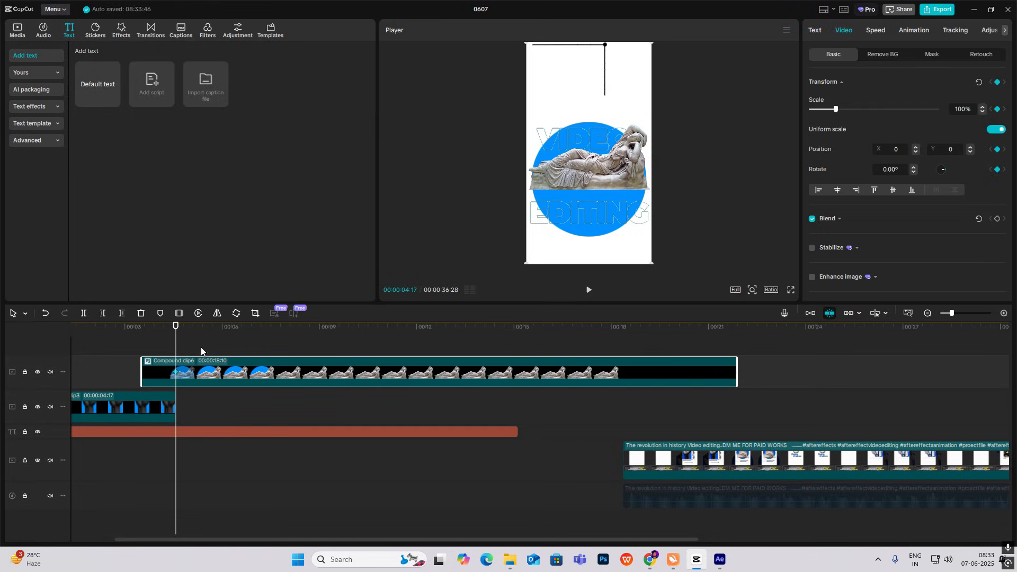
pyautogui.moveTo(175, 349); pyautogui.dragTo(219, 349)
pyautogui.moveTo(629, 199)
pyautogui.mouseDown()
pyautogui.moveTo(506, 212)
pyautogui.moveTo(623, 212)
pyautogui.mouseUp()
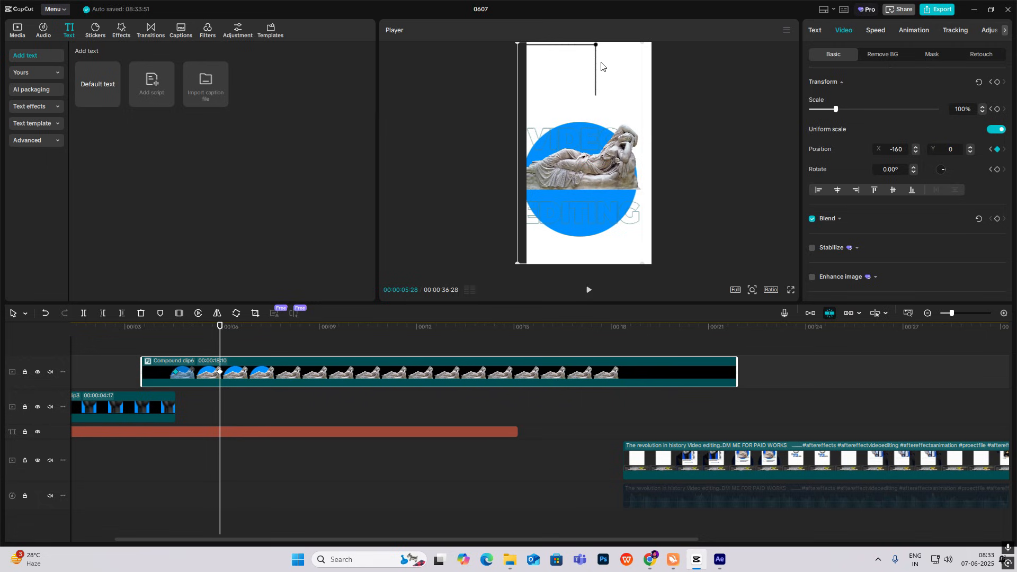
# Apply the Quad Out preset curve to the compound clip's X position keyframes and collapse the keyframe graph
pyautogui.click(235, 362)
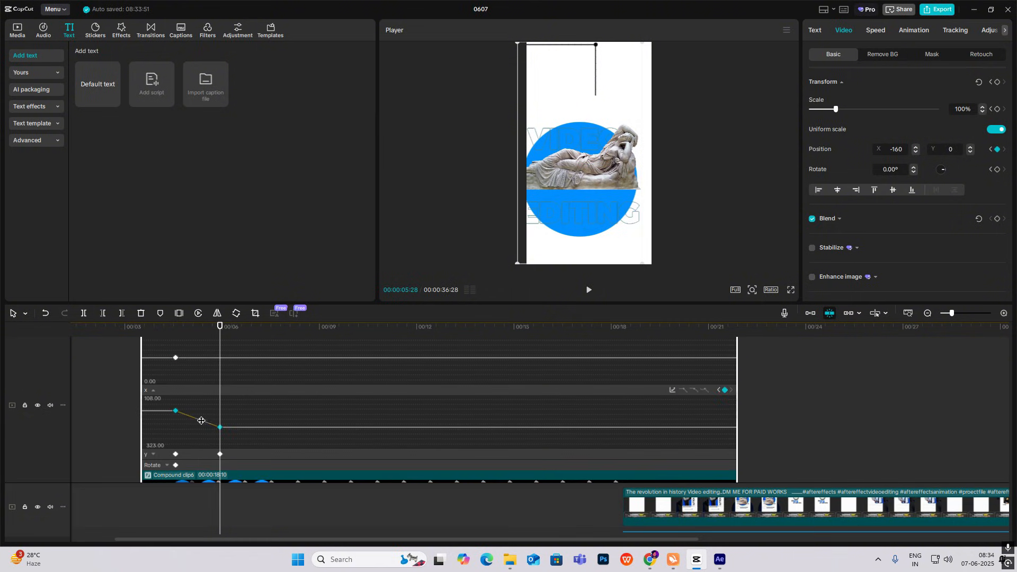
pyautogui.click(673, 389)
pyautogui.click(742, 456)
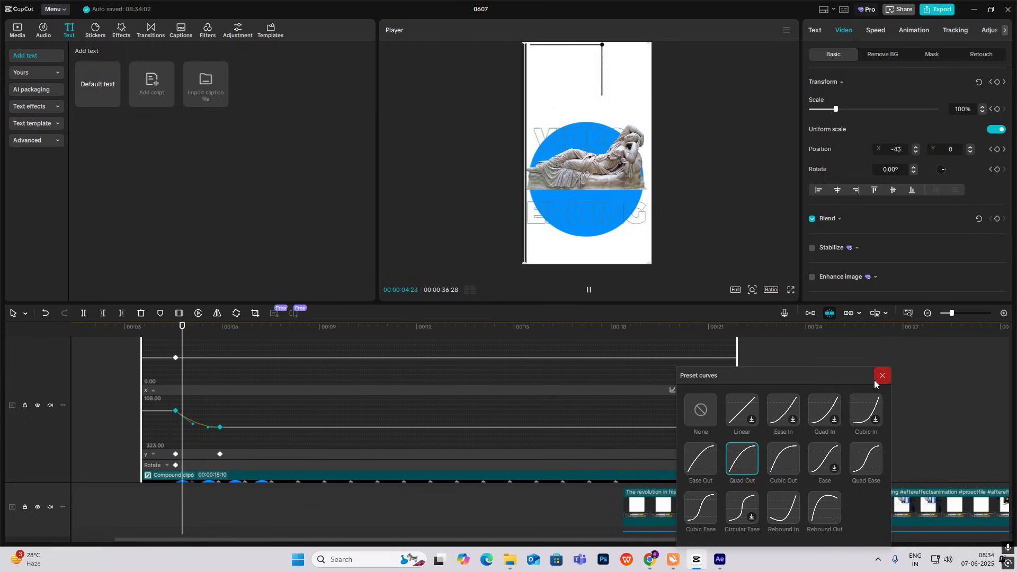
pyautogui.click(875, 379)
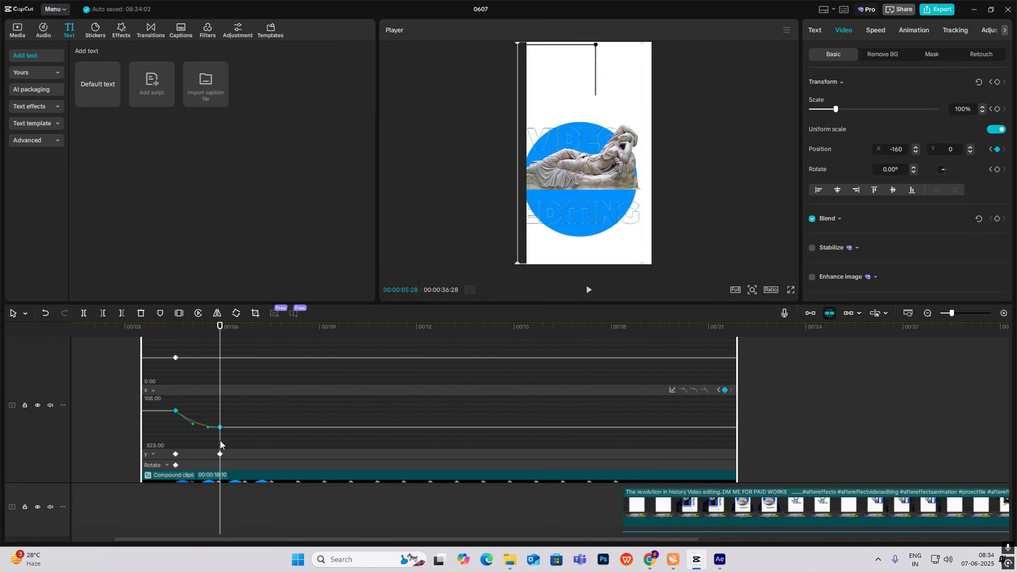
pyautogui.click(194, 451)
pyautogui.click(194, 452)
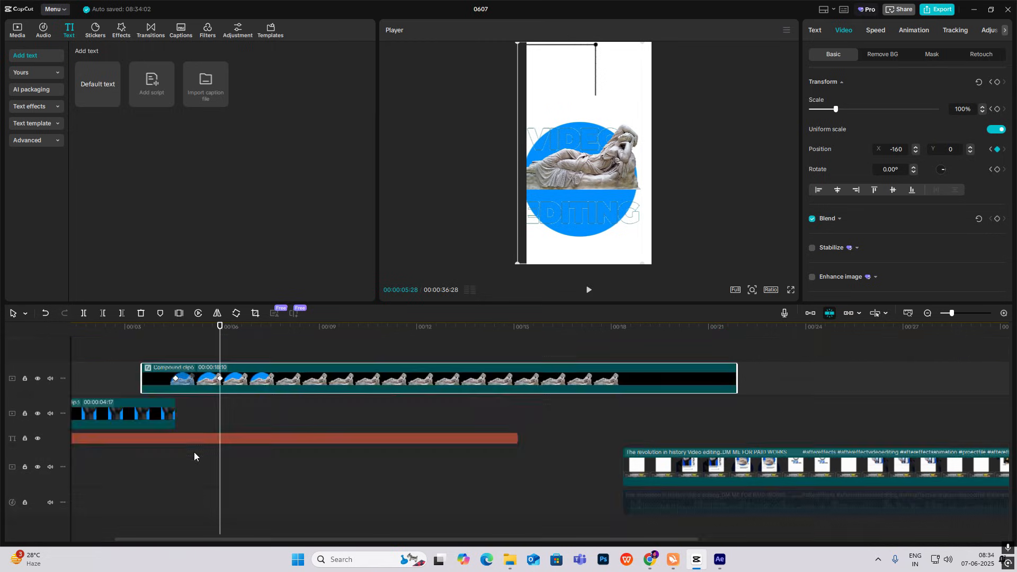
# Move the compound clip much farther left at the 00:00:05:28 keyframe and play back the slide-out
pyautogui.moveTo(566, 197); pyautogui.dragTo(446, 224)
pyautogui.click(167, 353)
pyautogui.press('space')
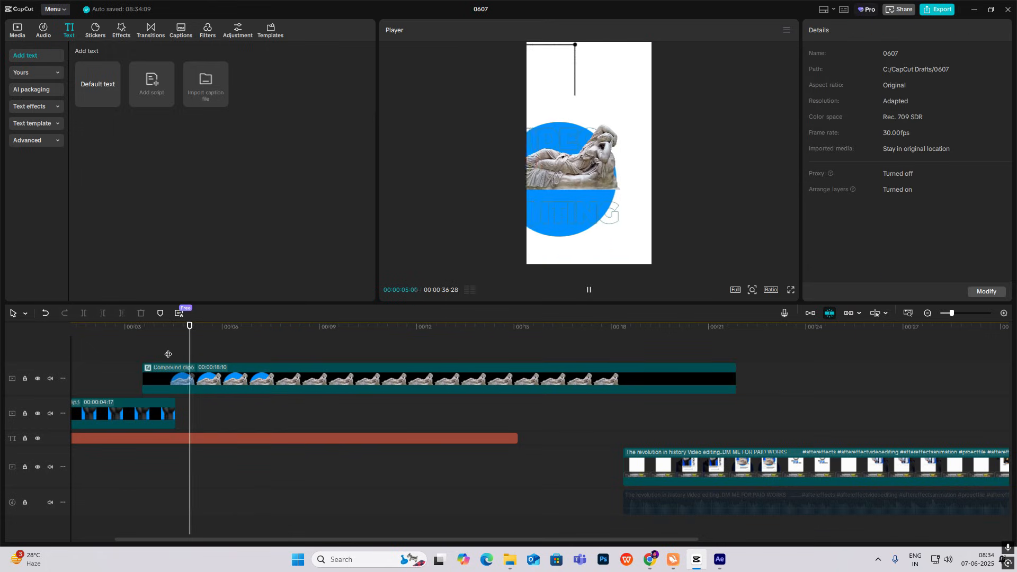
pyautogui.click(178, 352)
pyautogui.press('space')
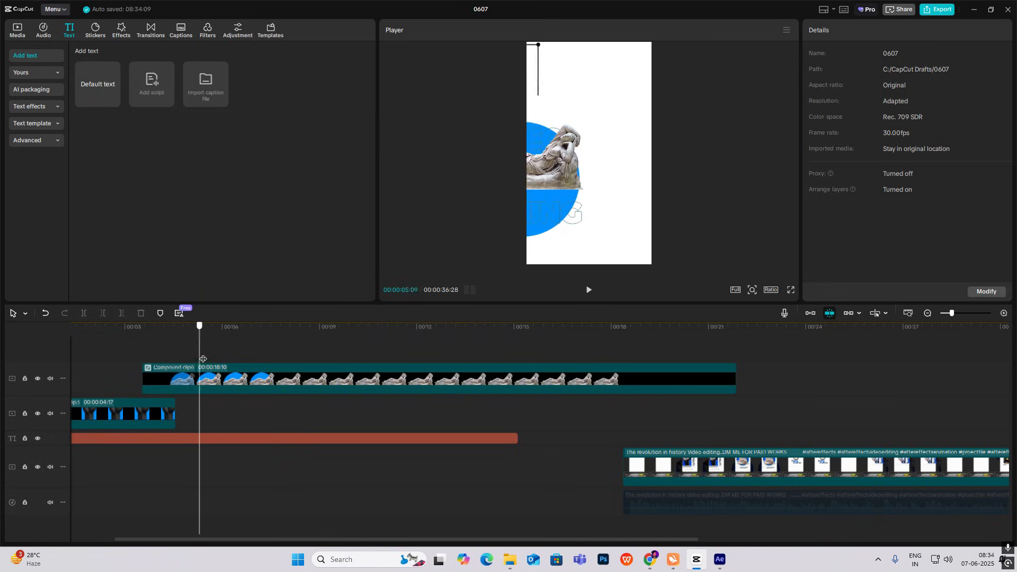
# Check the reference's clock scene at 00:00:23:01 and add the alarm clock image above the compound clip, starting just before 00:00:06
pyautogui.click(830, 439)
pyautogui.moveTo(820, 438); pyautogui.dragTo(774, 446)
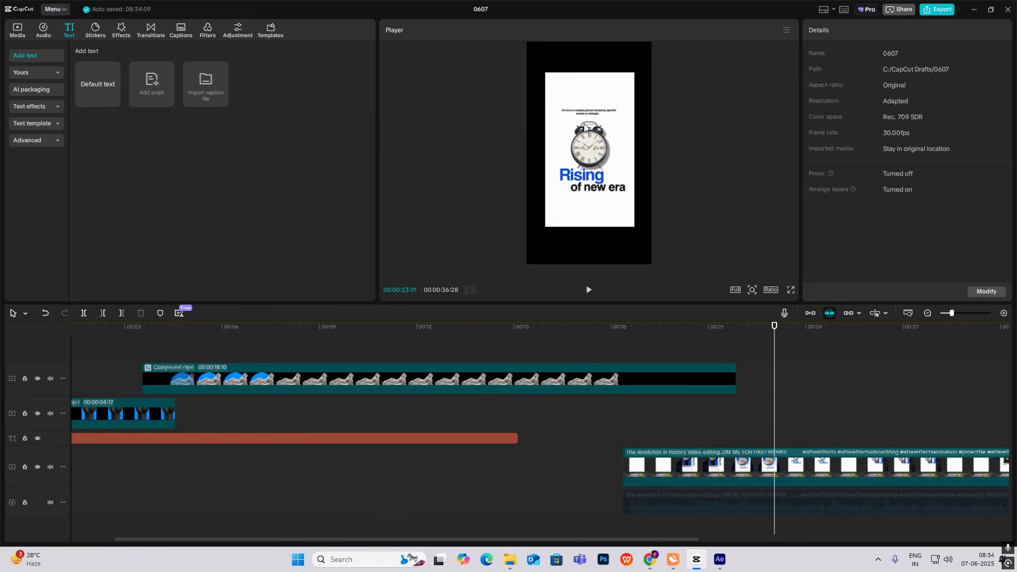
pyautogui.click(41, 31)
pyautogui.click(17, 30)
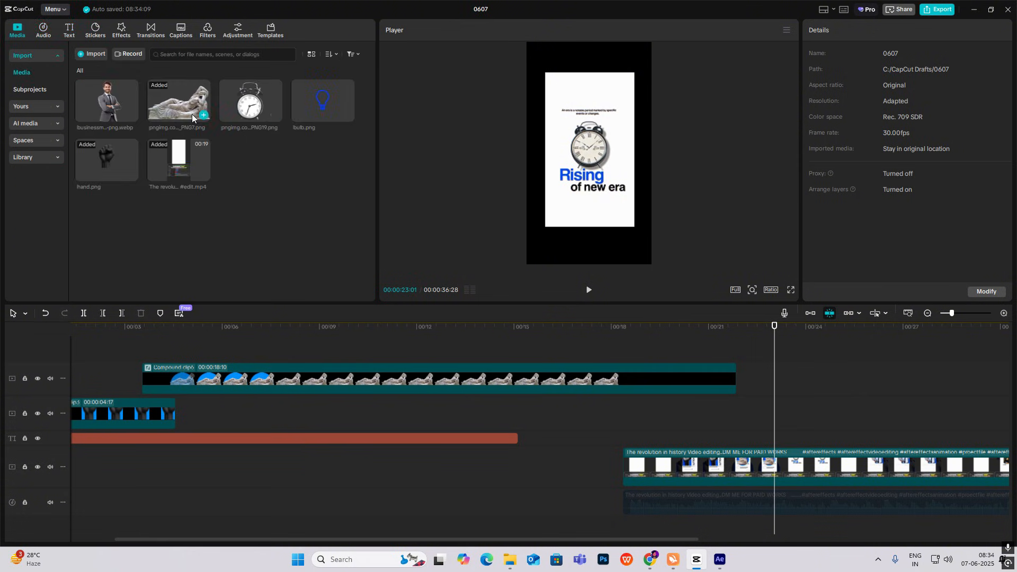
pyautogui.moveTo(276, 282); pyautogui.dragTo(208, 365)
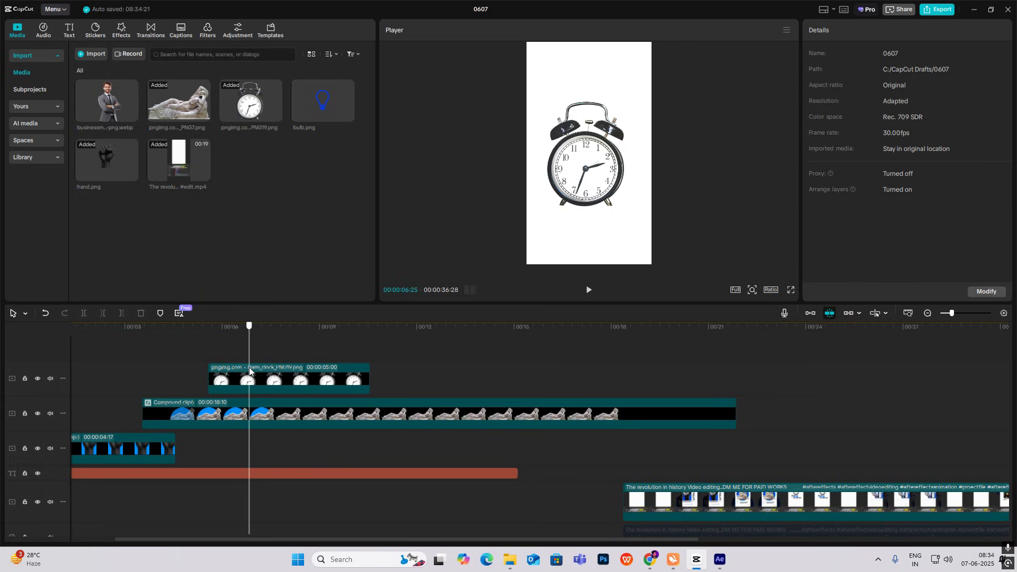
# Scale the alarm clock image to 90% and raise it to Y 137, centred horizontally
pyautogui.click(613, 166)
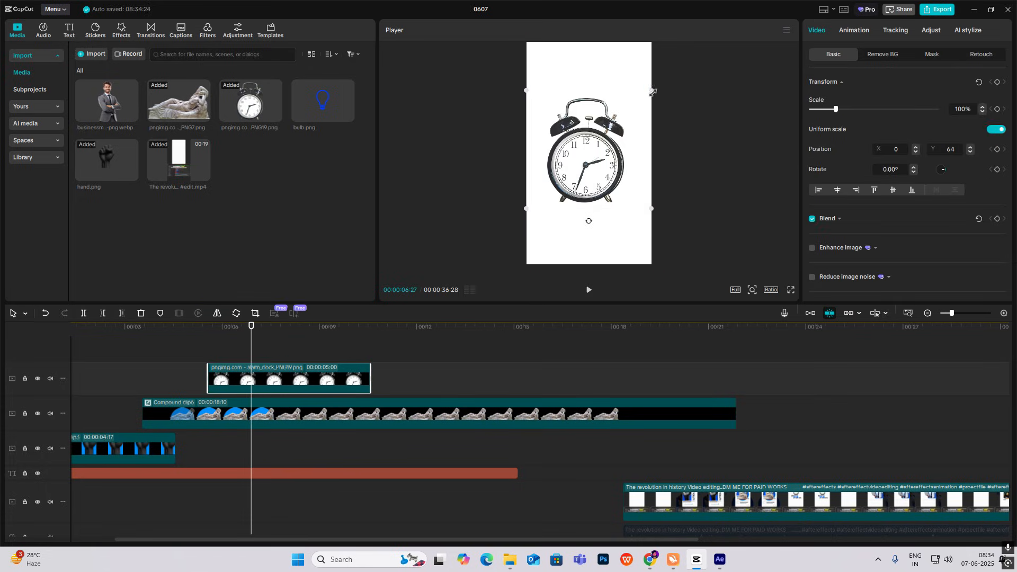
pyautogui.moveTo(653, 92); pyautogui.dragTo(646, 97)
pyautogui.moveTo(588, 159); pyautogui.dragTo(588, 154)
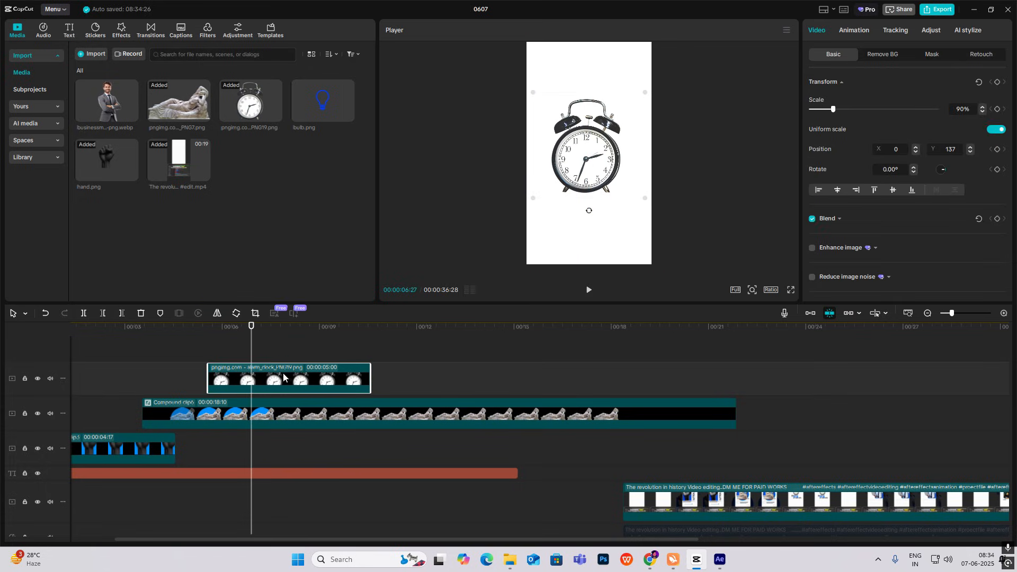
# Duplicate the alarm clock clip onto the track above and blacken the copy by pulling its Luma curve's white point to zero
pyautogui.moveTo(283, 378); pyautogui.dragTo(283, 360)
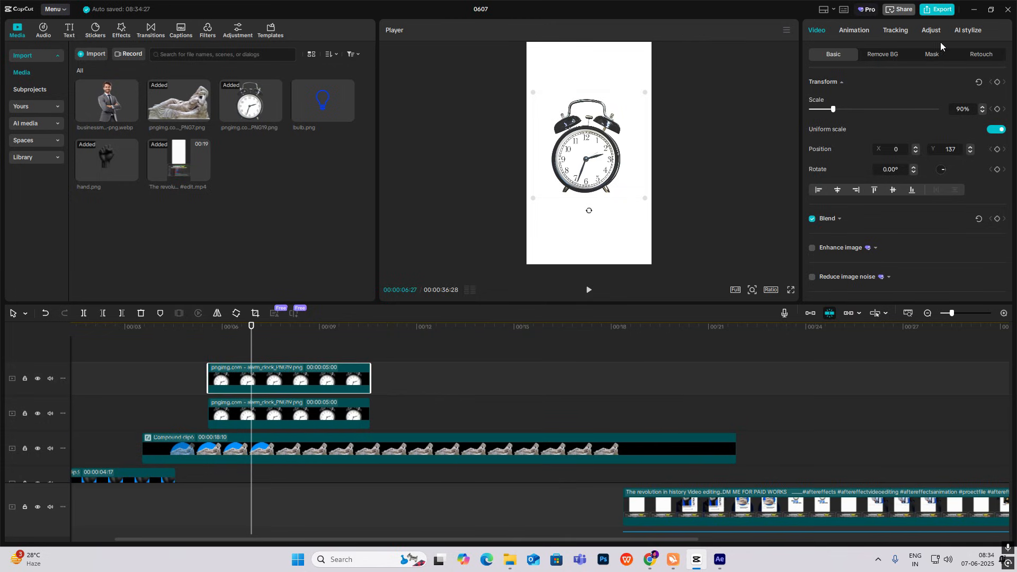
pyautogui.click(933, 31)
pyautogui.click(897, 56)
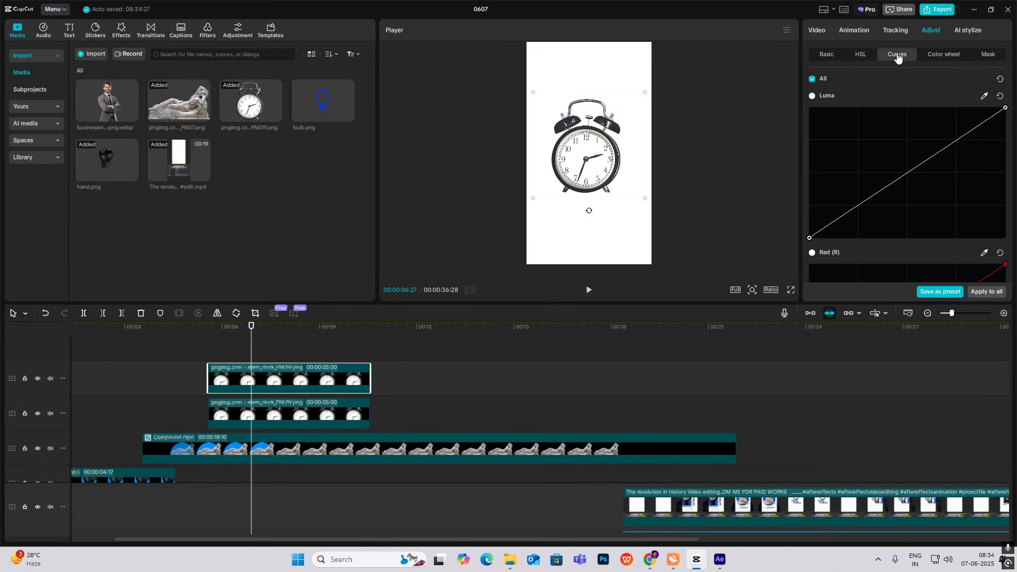
pyautogui.moveTo(1004, 109); pyautogui.dragTo(810, 238)
# Offset the black clock copy slightly right and down, and place it beneath the original clock as a shadow
pyautogui.moveTo(593, 165); pyautogui.dragTo(603, 173)
pyautogui.moveTo(273, 390); pyautogui.dragTo(273, 450)
pyautogui.moveTo(602, 168); pyautogui.dragTo(602, 165)
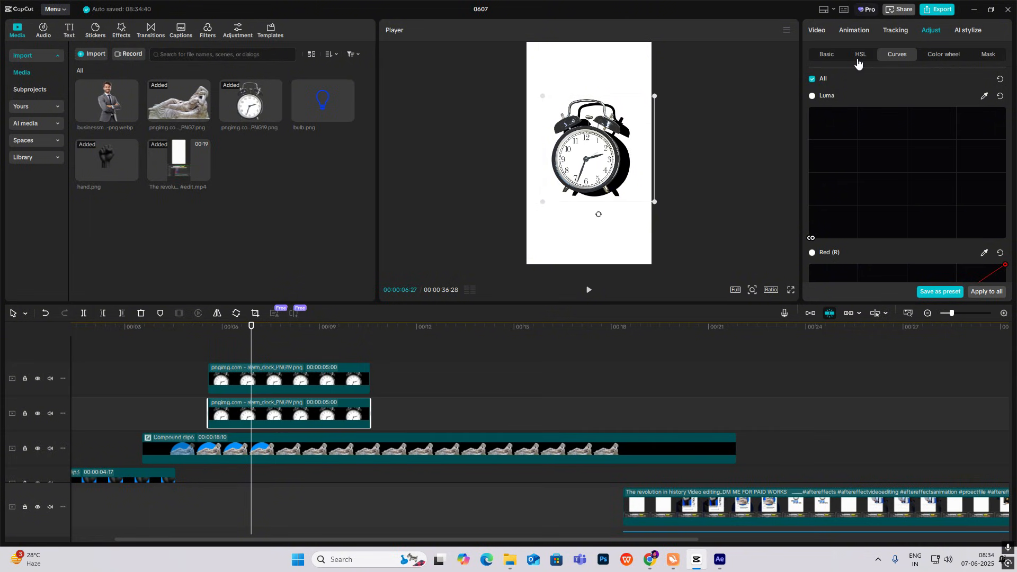
# Lower the blend opacity of the black clock copy to make a soft grey shadow
pyautogui.click(822, 30)
pyautogui.scroll(-3, 912, 186)
pyautogui.click(827, 112)
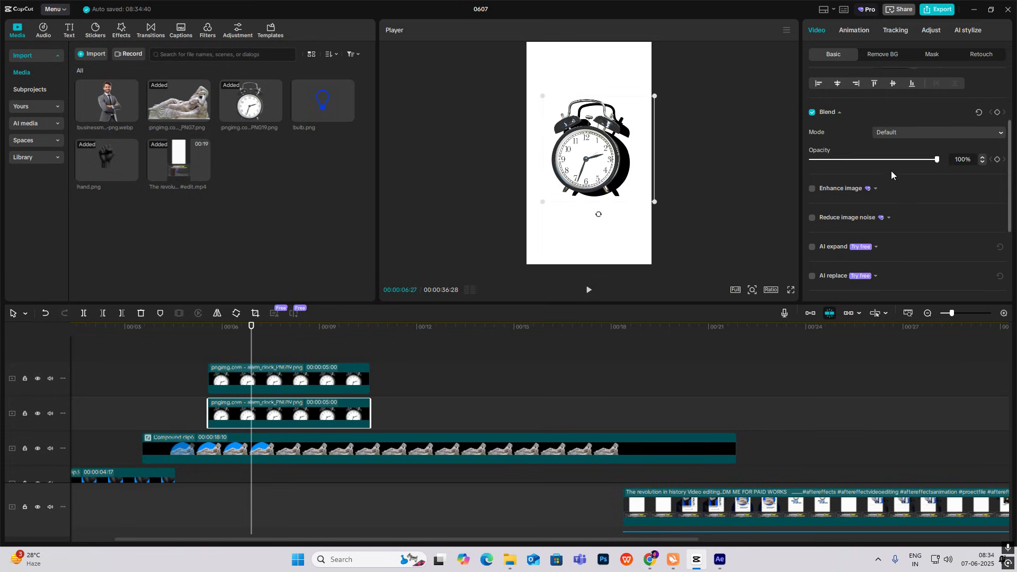
pyautogui.click(893, 159)
pyautogui.moveTo(893, 160); pyautogui.dragTo(848, 170)
pyautogui.click(718, 186)
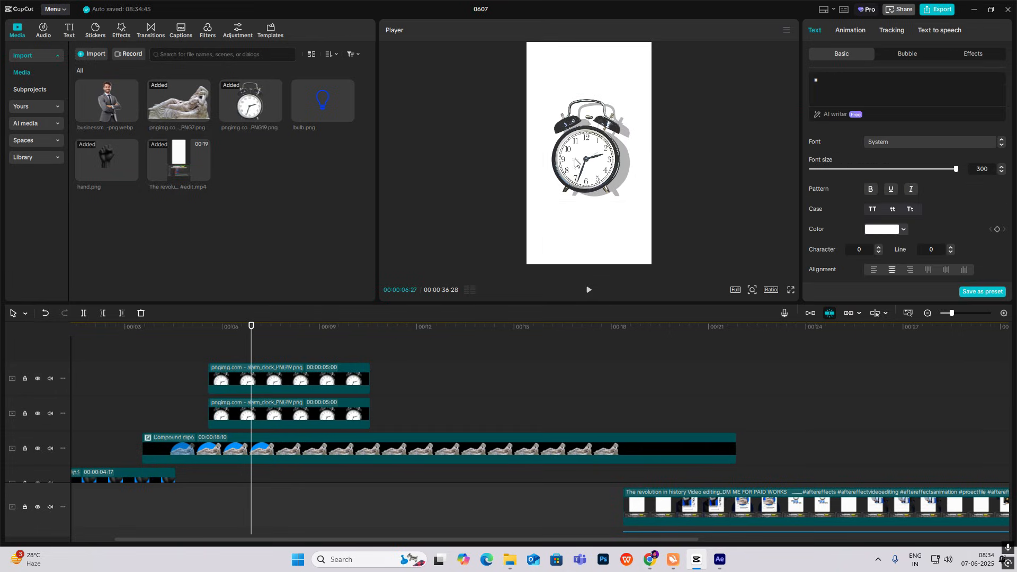
# Scrub the reference video through its history, skull and light-bulb scenes at 00:00:21:26, 00:00:27:05 and 00:00:31:22
pyautogui.scroll(-2, 630, 452)
pyautogui.click(731, 451)
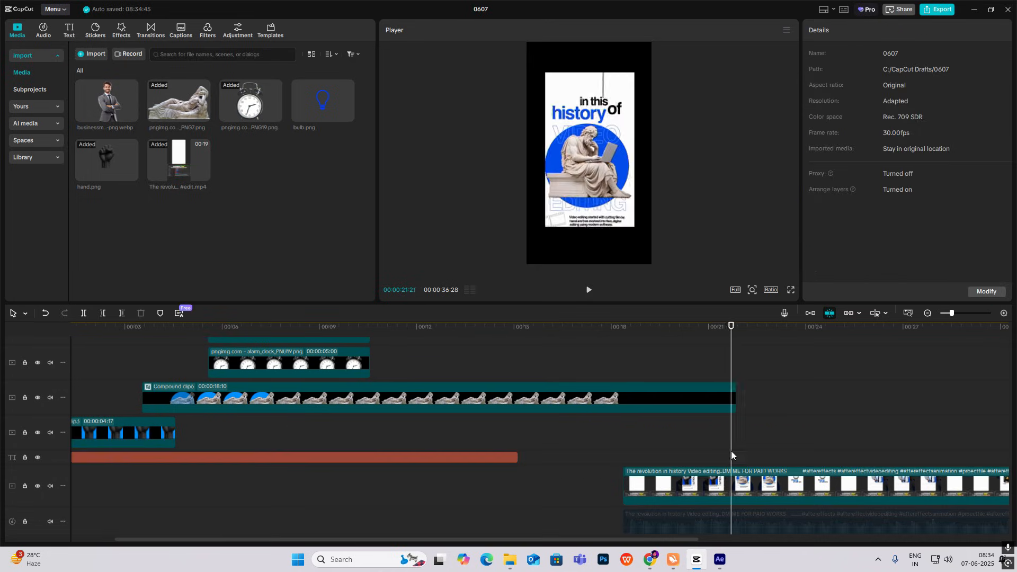
pyautogui.moveTo(731, 451)
pyautogui.mouseDown()
pyautogui.moveTo(822, 469)
pyautogui.moveTo(796, 474)
pyautogui.moveTo(864, 478)
pyautogui.moveTo(693, 460)
pyautogui.moveTo(736, 461)
pyautogui.mouseUp()
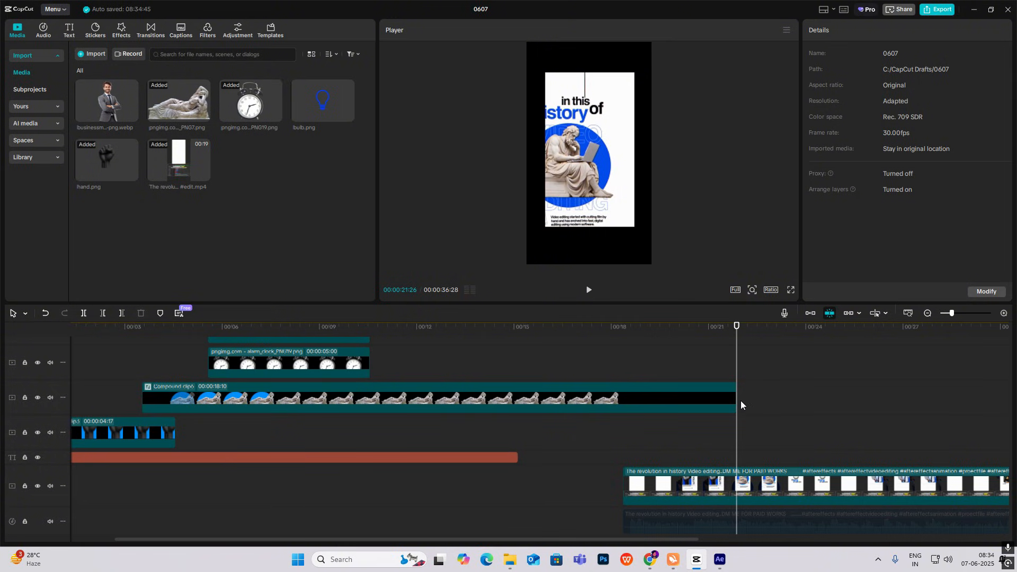
pyautogui.moveTo(736, 425); pyautogui.dragTo(909, 472)
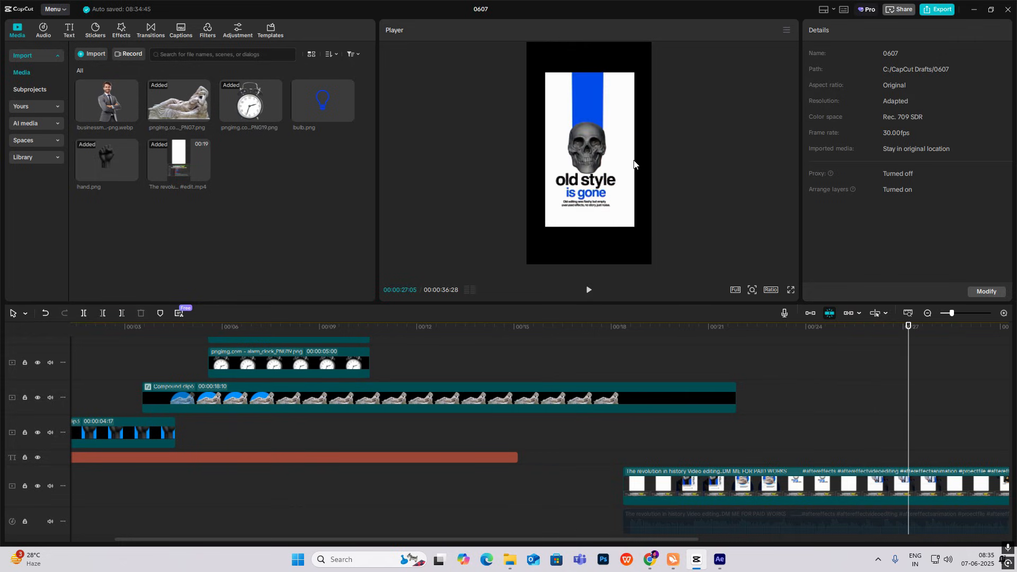
pyautogui.moveTo(918, 412); pyautogui.dragTo(750, 422)
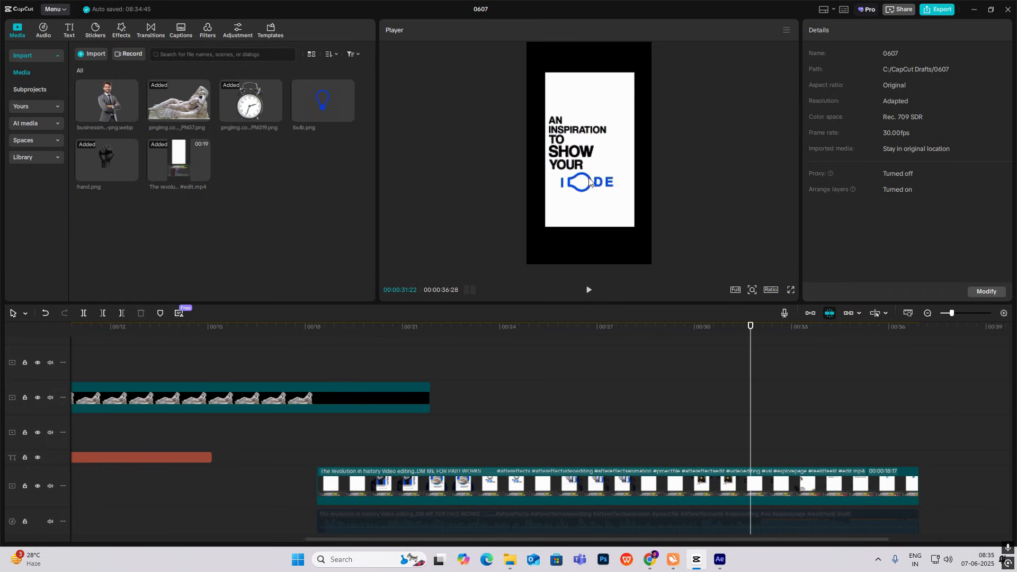
# Place bulb.png on a track above the reference video, preview it, and delete the clip again
pyautogui.moveTo(339, 129); pyautogui.dragTo(373, 372)
pyautogui.click(377, 379)
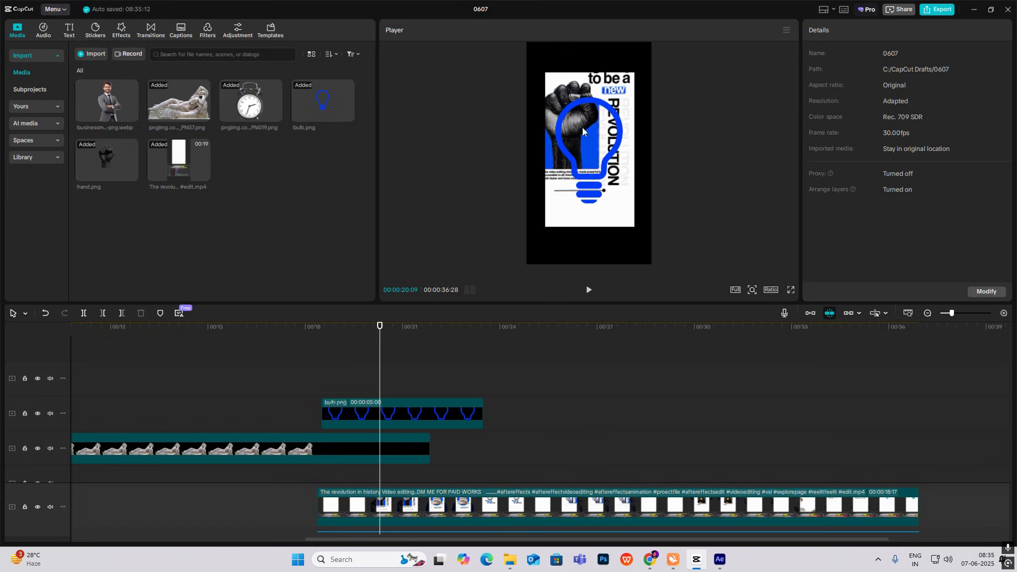
pyautogui.click(417, 408)
pyautogui.press('Delete')
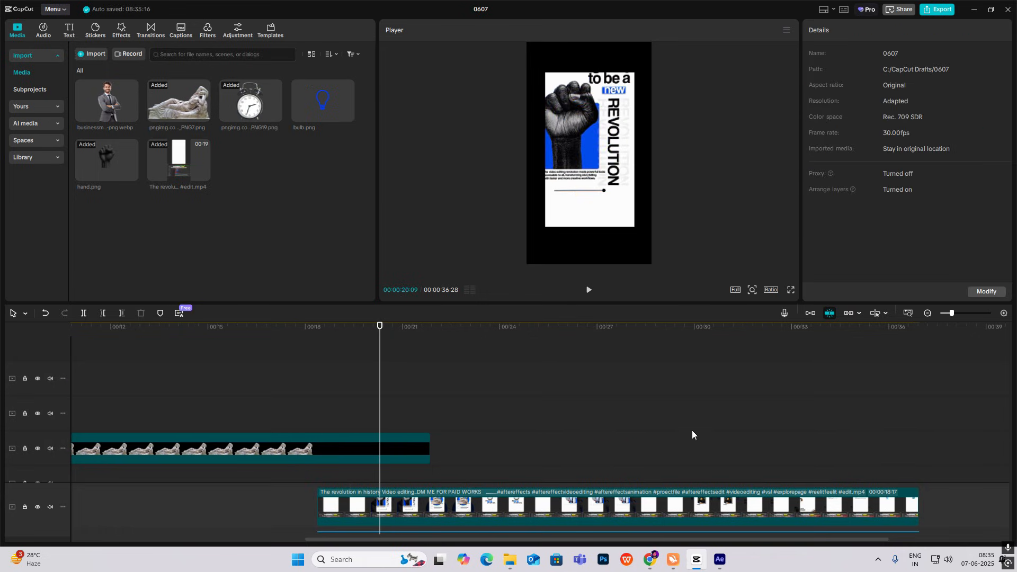
# Check the reference's eye scene at 00:00:32:28, switch to Chrome and open pinterest.com in a new tab
pyautogui.moveTo(726, 436); pyautogui.dragTo(790, 479)
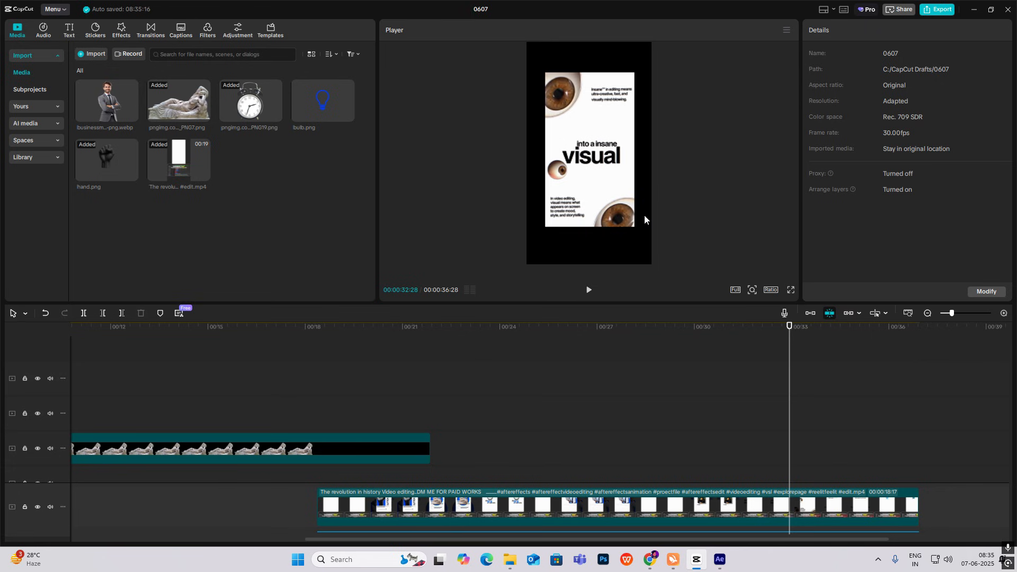
pyautogui.click(647, 566)
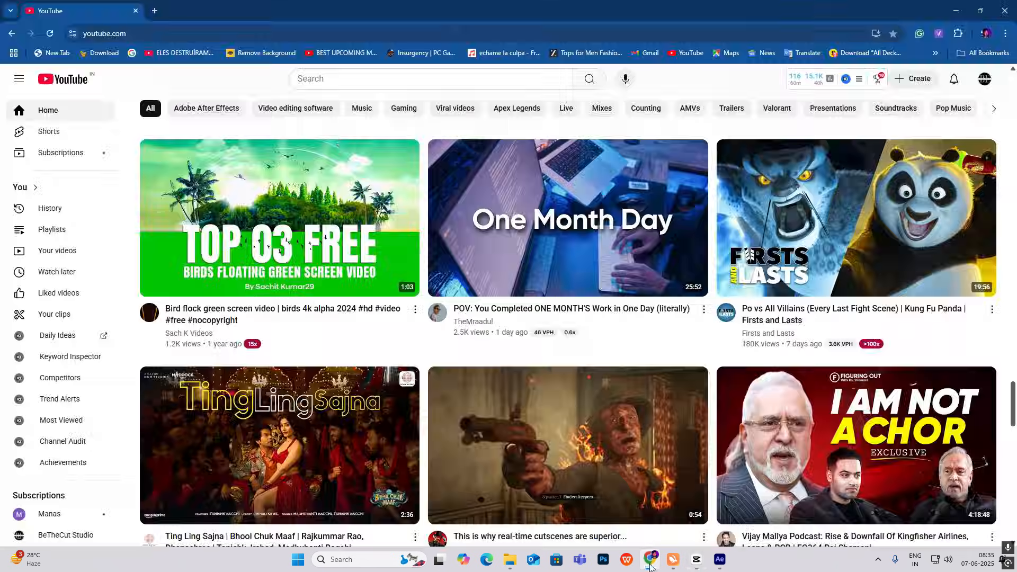
pyautogui.hotkey('ctrl', 't')
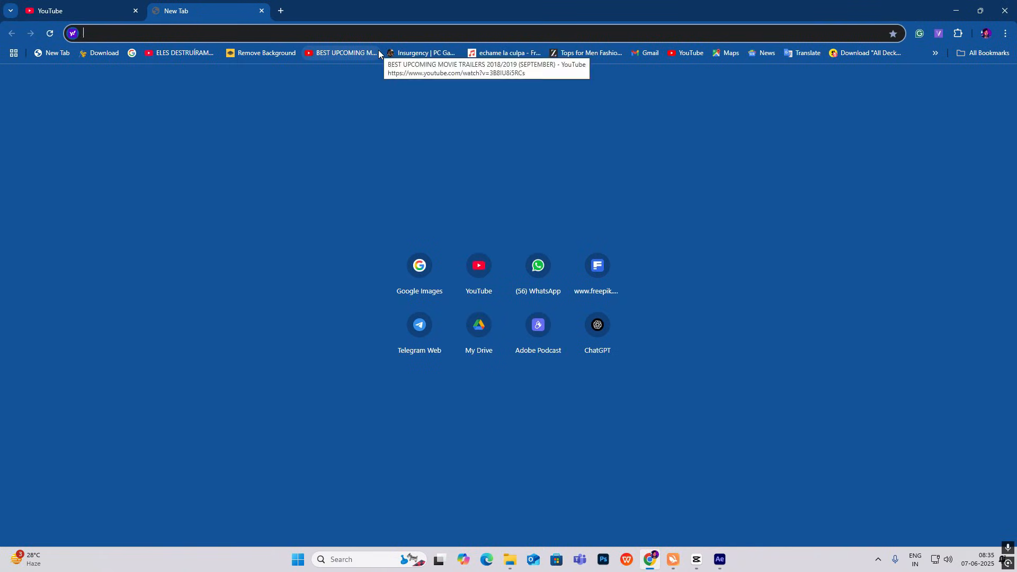
pyautogui.write('PIN')
pyautogui.click(308, 56)
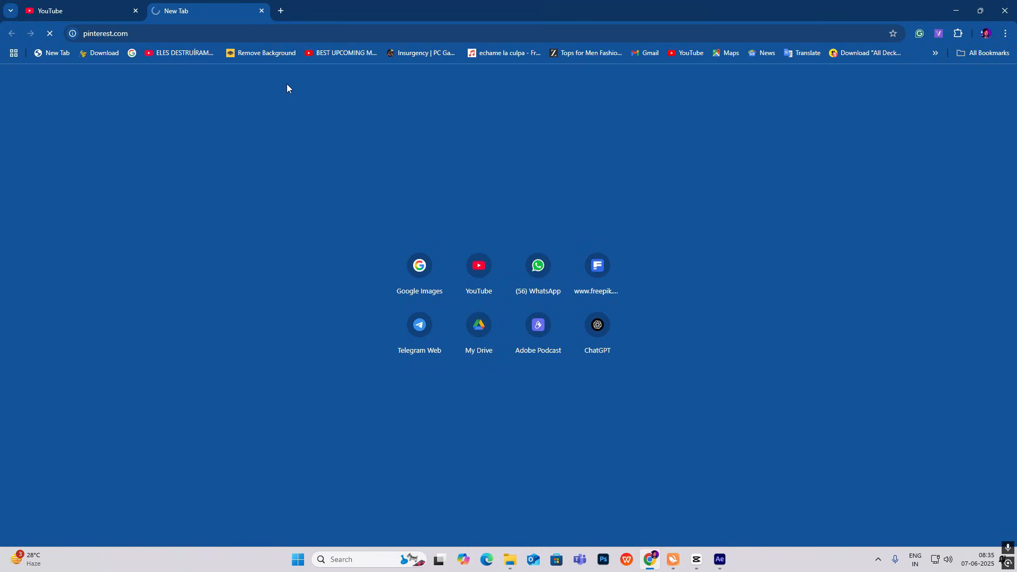